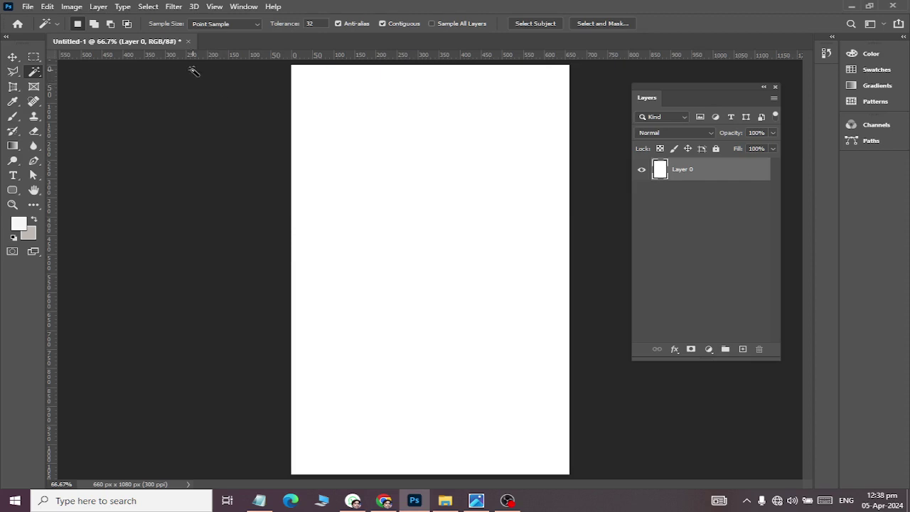
# - Examine the preset shapes of the Custom Shape tool in the Leaf Trees, Wild Animals, Boats and Flowers groups
pyautogui.click(12, 190)
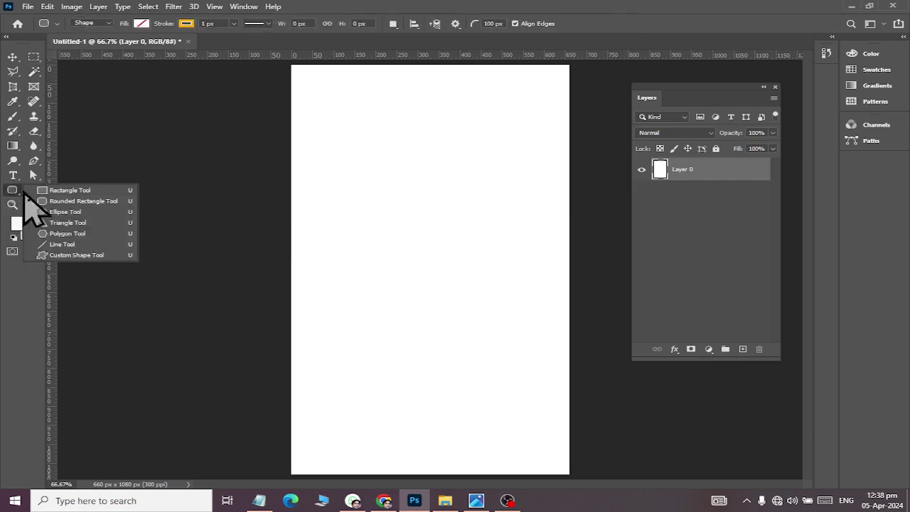
pyautogui.click(73, 255)
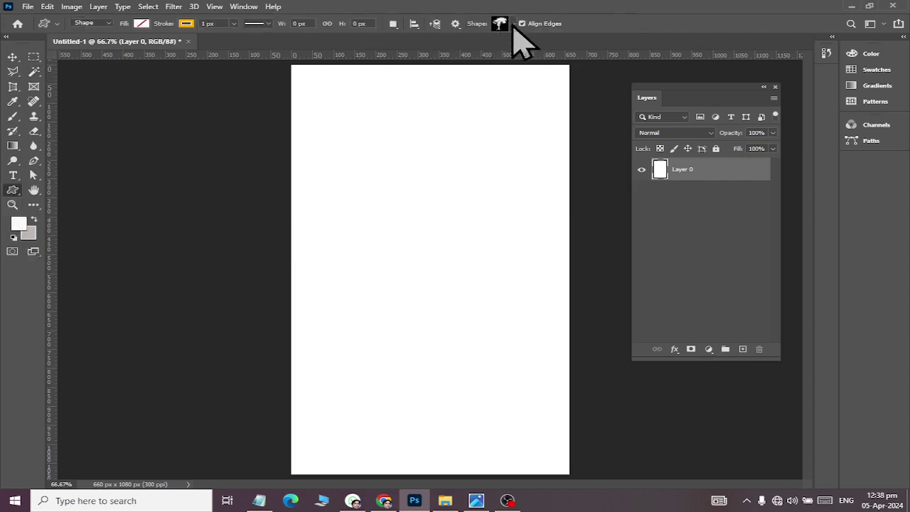
pyautogui.click(511, 24)
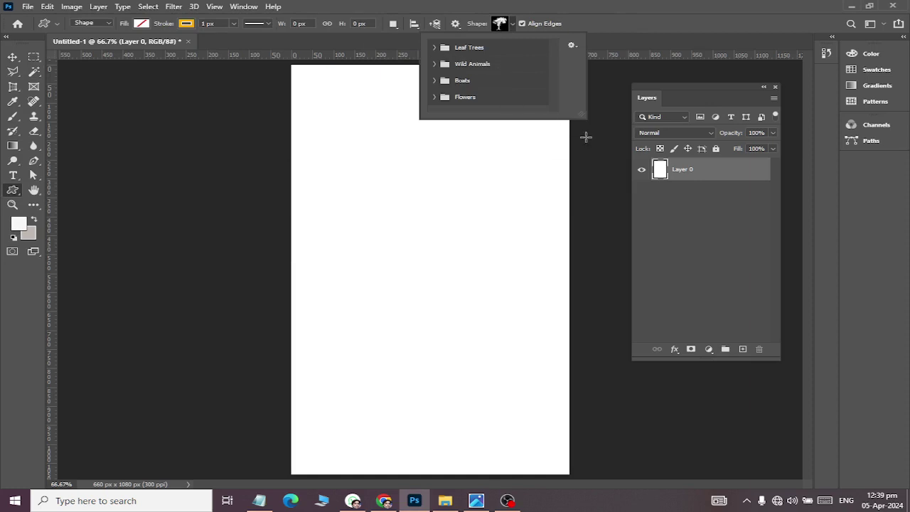
pyautogui.moveTo(584, 120); pyautogui.dragTo(642, 248)
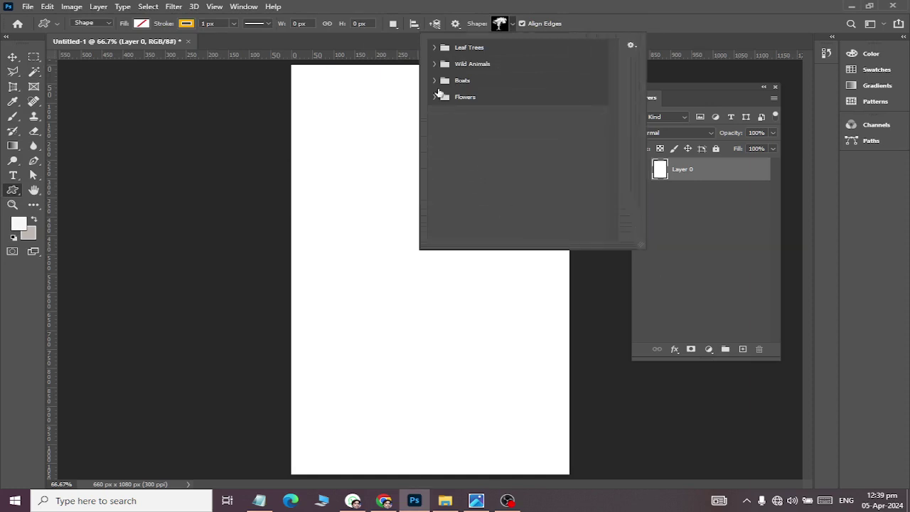
pyautogui.click(431, 85)
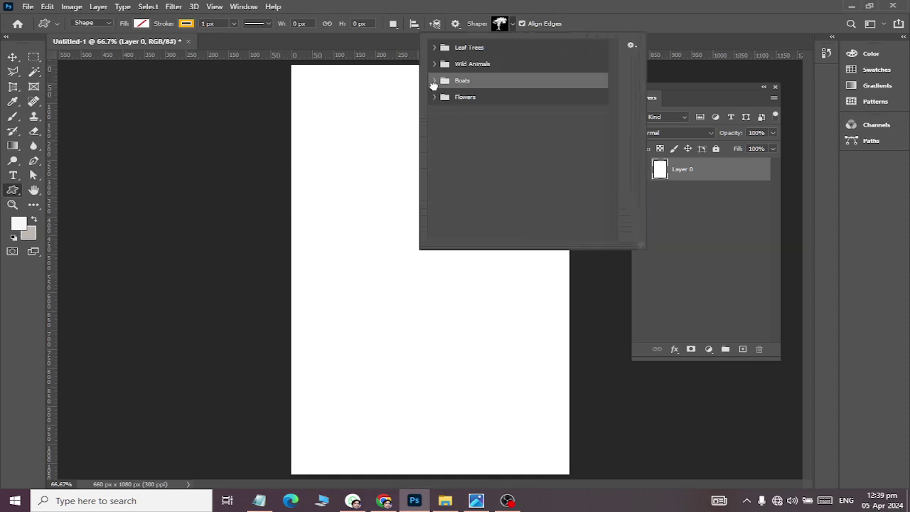
pyautogui.click(434, 83)
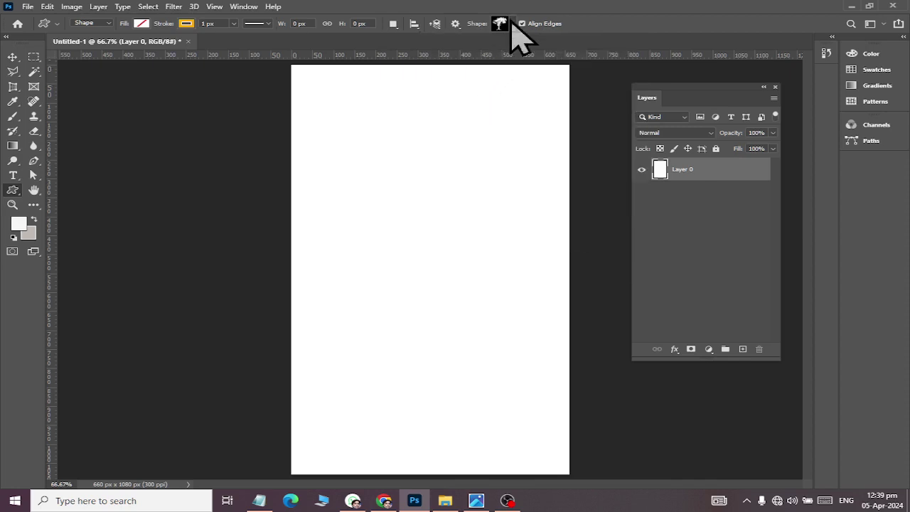
pyautogui.click(512, 24)
pyautogui.click(407, 78)
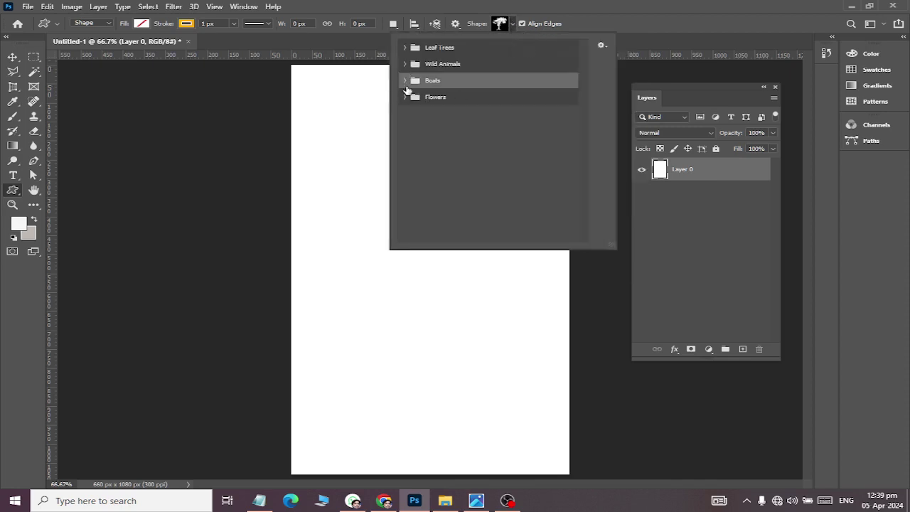
pyautogui.click(406, 65)
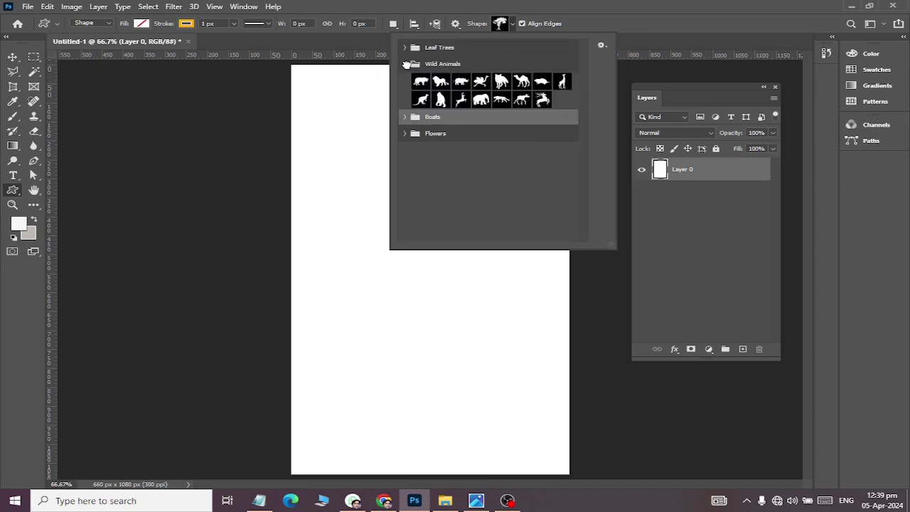
pyautogui.click(404, 48)
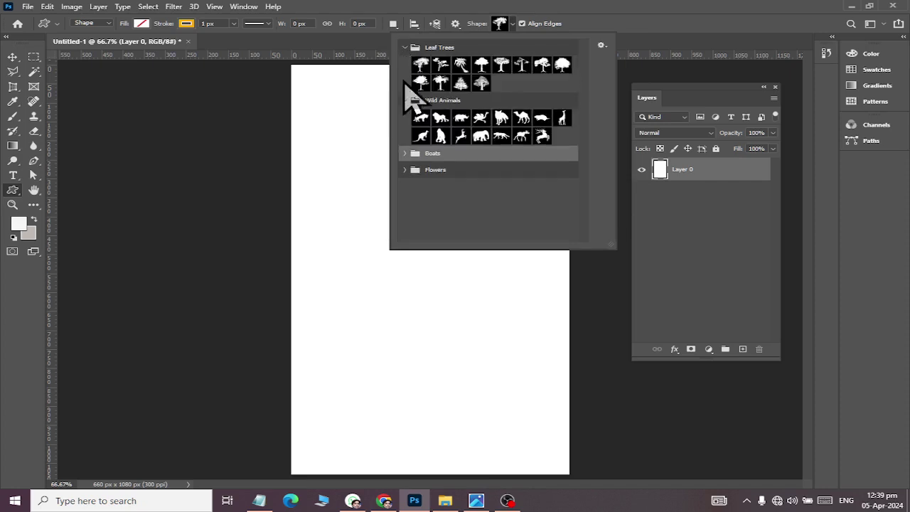
pyautogui.click(403, 153)
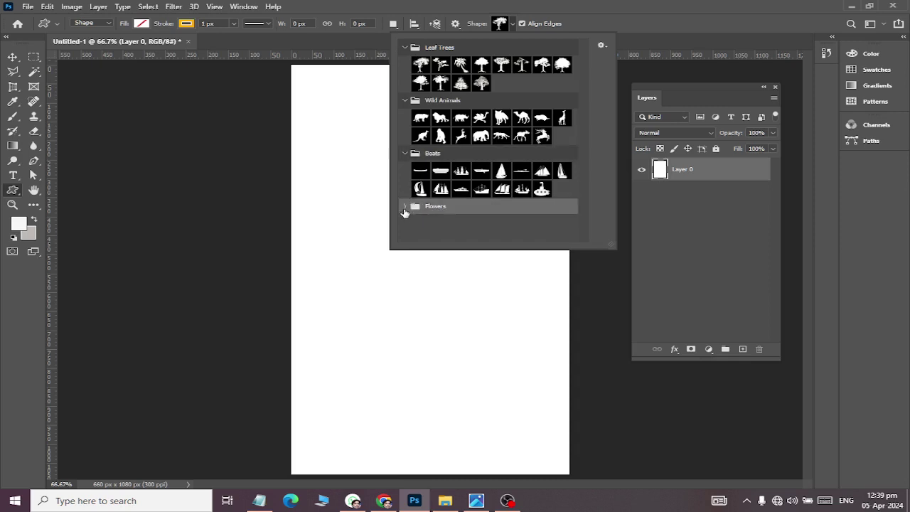
pyautogui.click(404, 207)
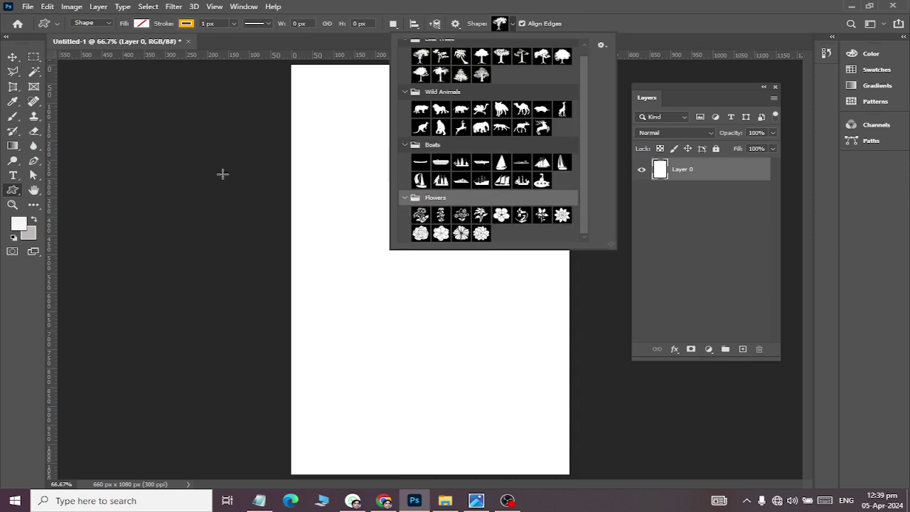
pyautogui.click(222, 175)
# - Switch to the Freeform Pen tool and set its stroke color to black
pyautogui.click(32, 176)
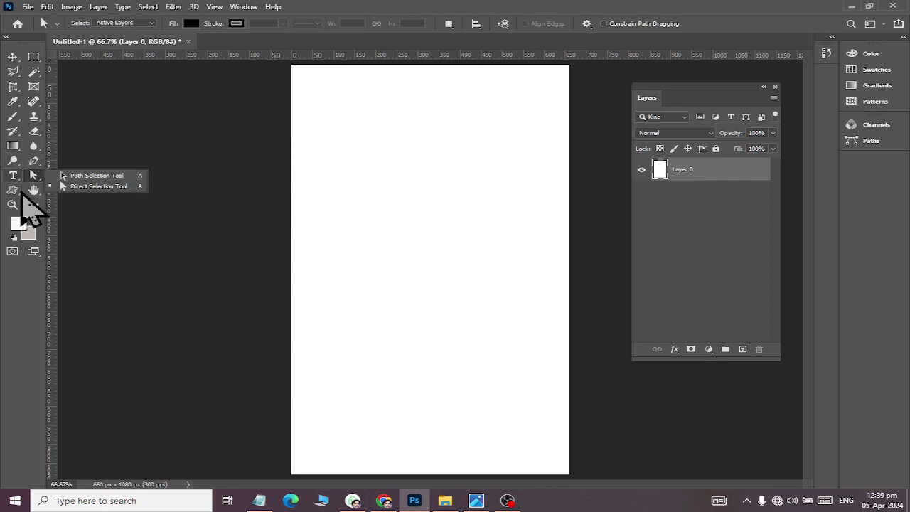
pyautogui.click(33, 190)
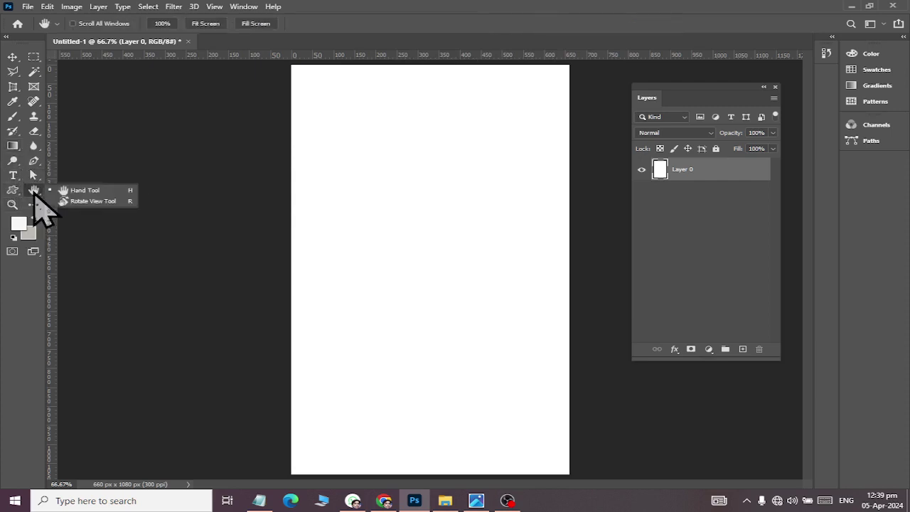
pyautogui.click(31, 176)
pyautogui.click(34, 162)
pyautogui.hotkey('shift', 'p')
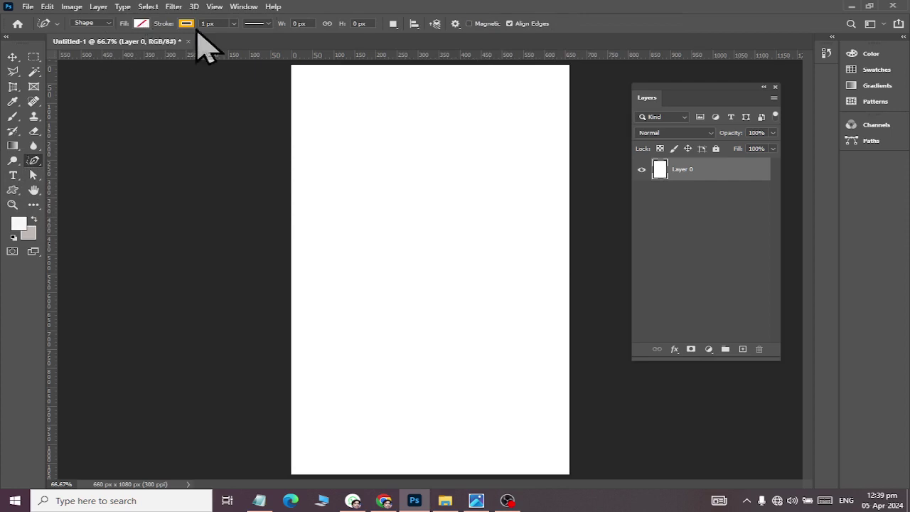
pyautogui.click(186, 23)
pyautogui.click(106, 83)
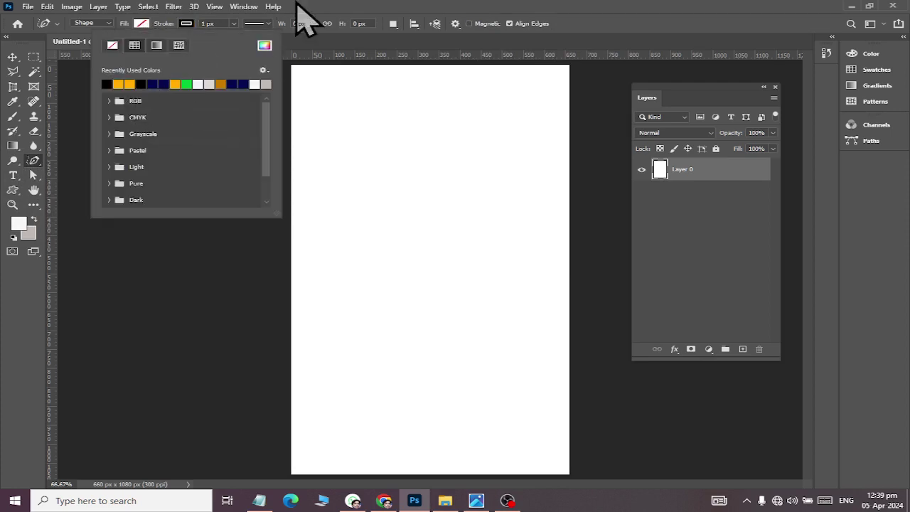
pyautogui.click(349, 11)
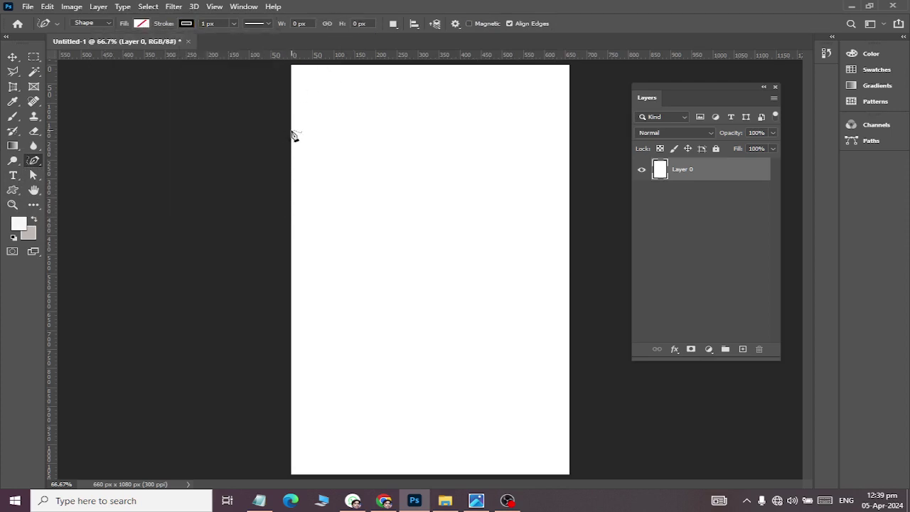
# - Look at the reference image curve id card.jpg and try a freehand stroke along the page's right edge
pyautogui.hotkey('alt', 'Tab')
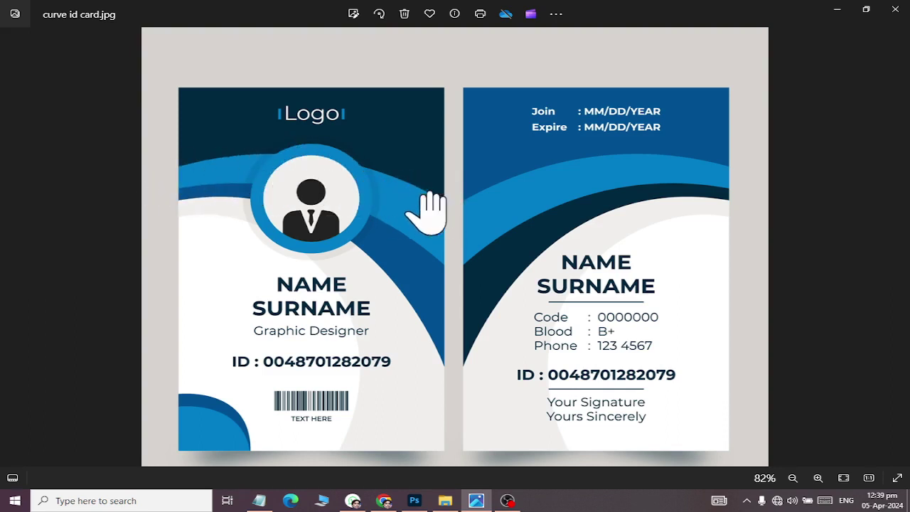
pyautogui.hotkey('alt', 'Tab')
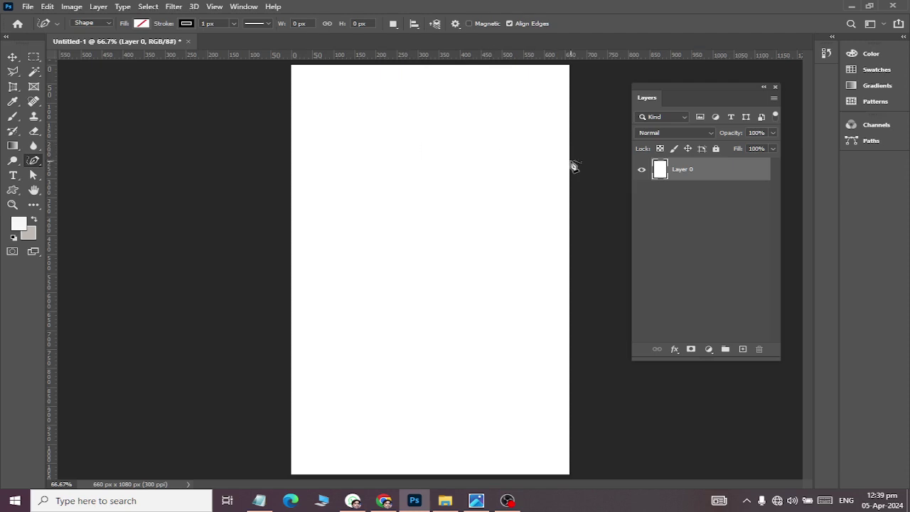
pyautogui.moveTo(571, 184); pyautogui.dragTo(605, 244)
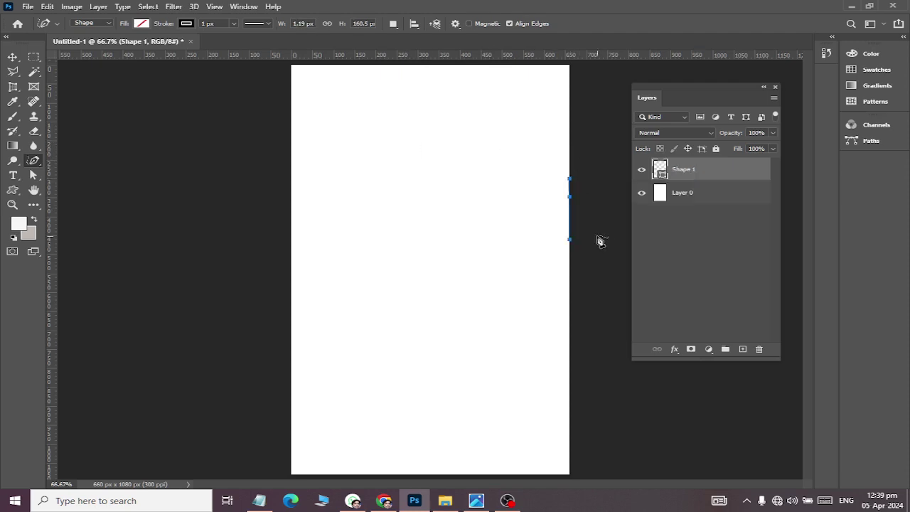
pyautogui.hotkey('ctrl', 'z')
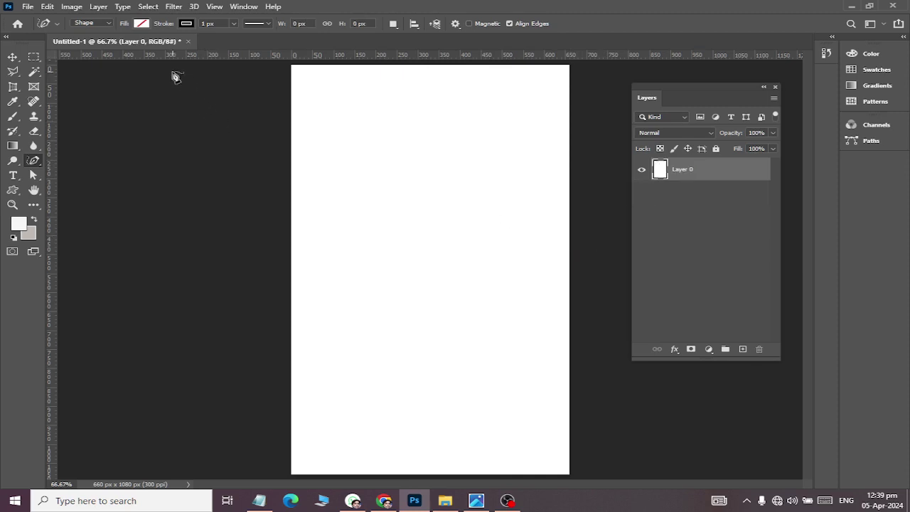
# - Set the pen's stroke width to 2 px
pyautogui.click(233, 23)
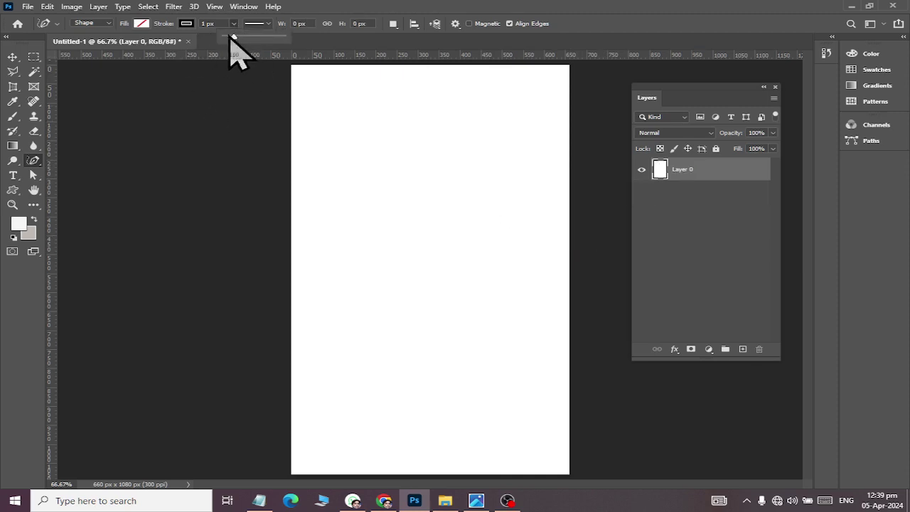
pyautogui.click(212, 23)
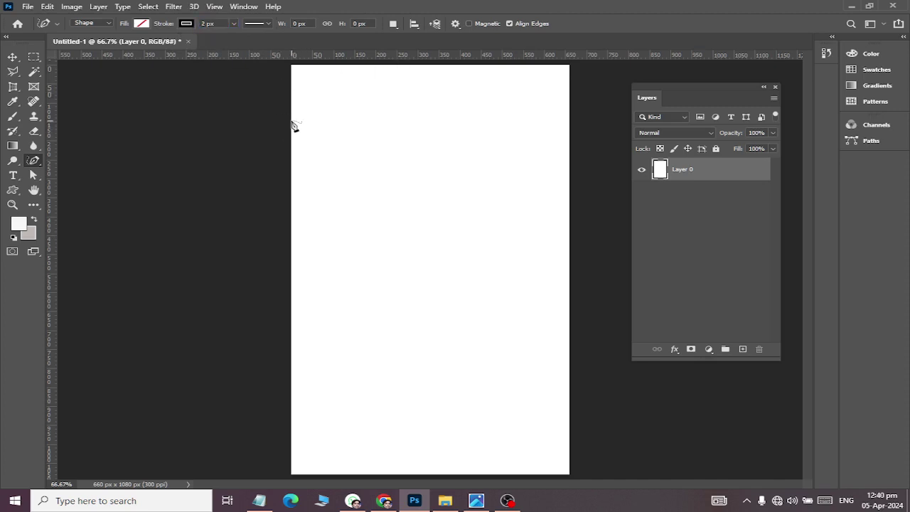
pyautogui.click(569, 158)
pyautogui.keyDown('shift'); pyautogui.click(627, 260); pyautogui.keyUp('shift')
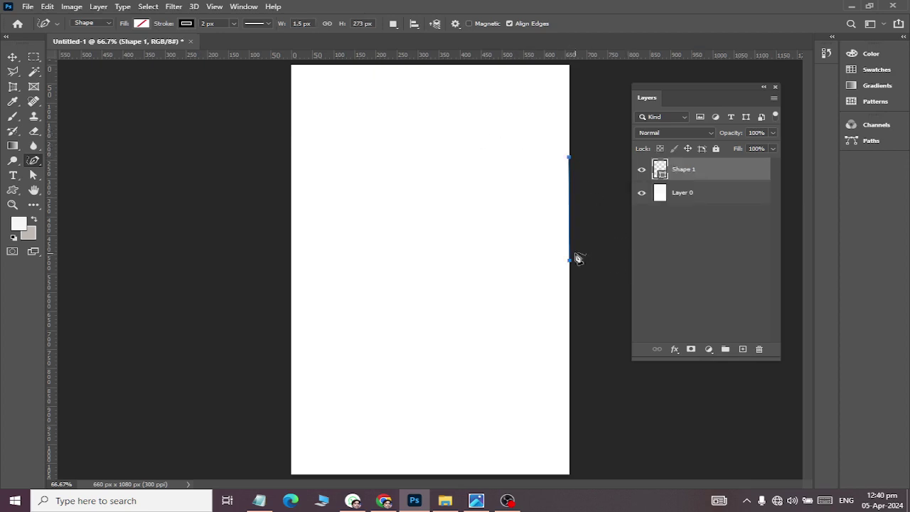
pyautogui.moveTo(393, 263); pyautogui.dragTo(437, 328)
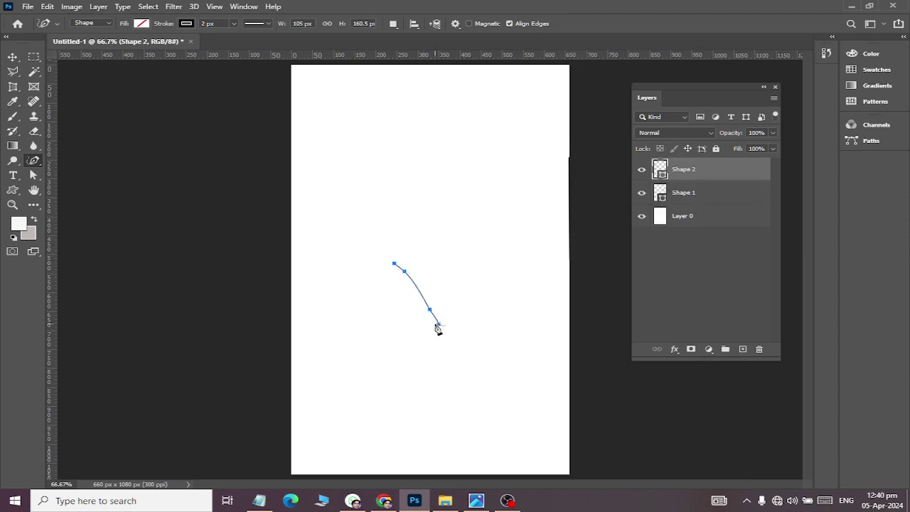
pyautogui.press('Escape')
pyautogui.press('Delete')
pyautogui.press('Delete')
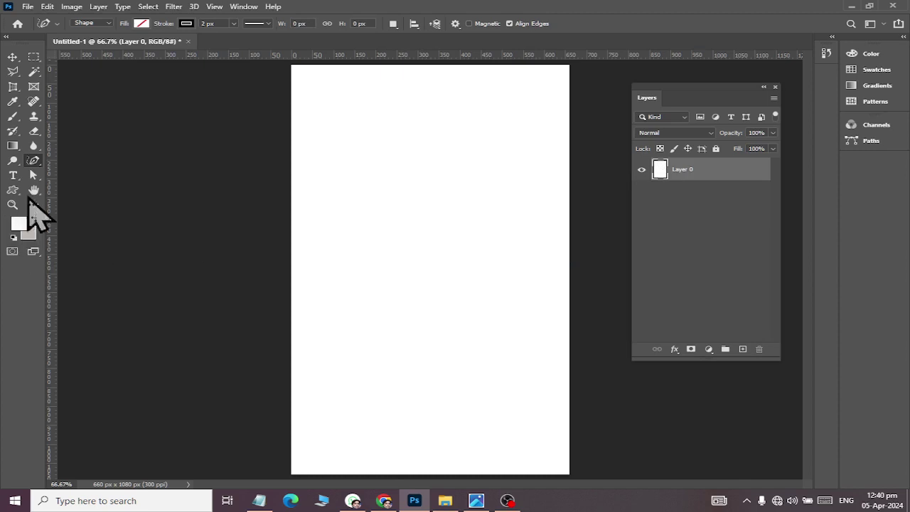
# - Switch to the standard Pen tool, add a new layer and start a path on the page's upper left edge
pyautogui.rightClick(34, 160)
pyautogui.click(76, 161)
pyautogui.click(742, 349)
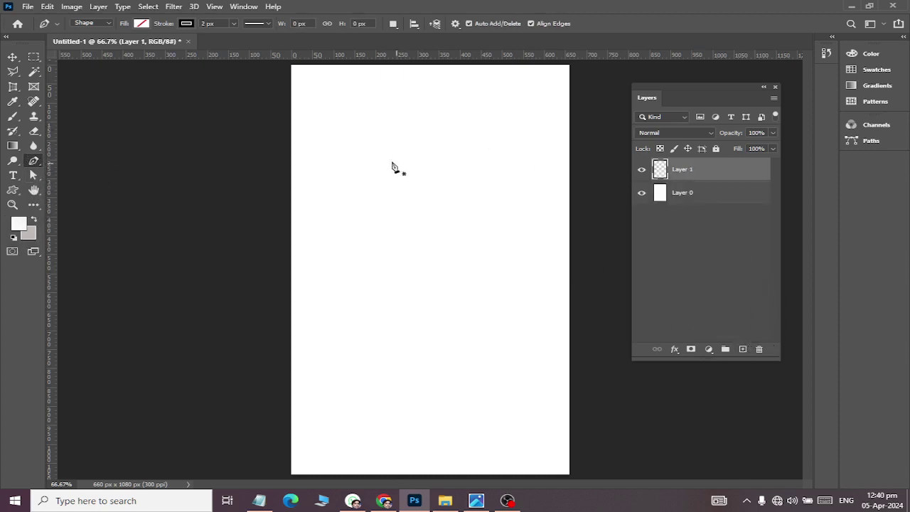
pyautogui.click(291, 135)
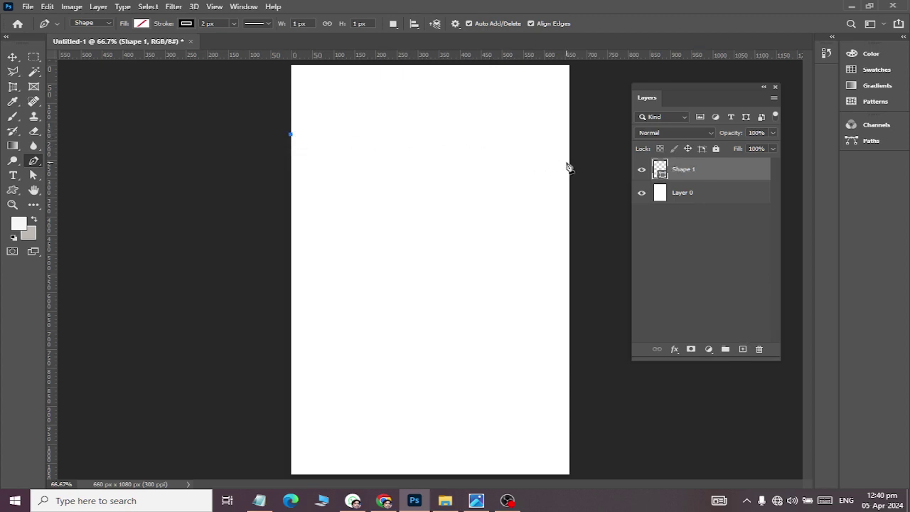
pyautogui.moveTo(569, 163); pyautogui.dragTo(659, 242)
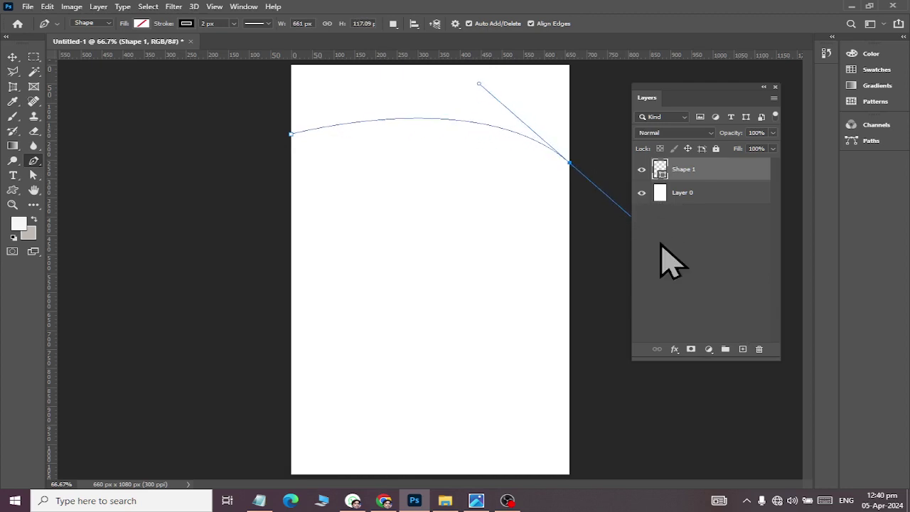
pyautogui.hotkey('alt', 'Tab')
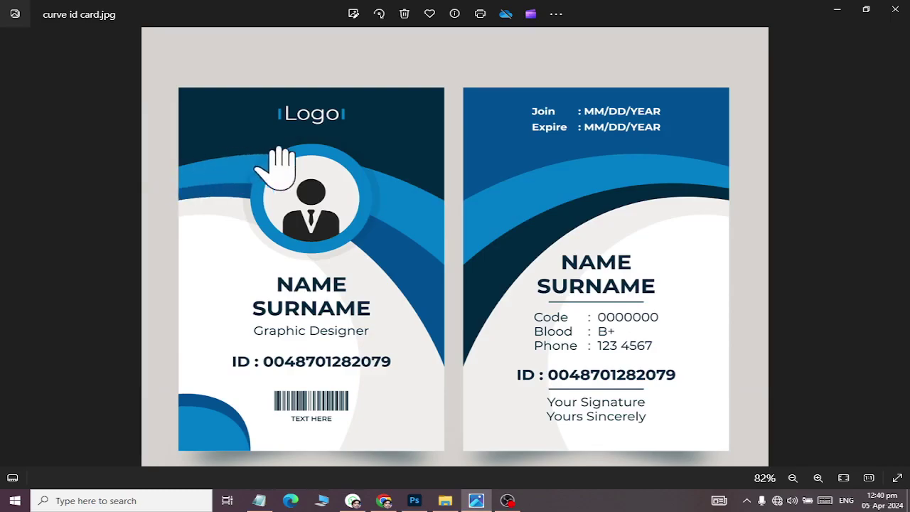
pyautogui.hotkey('alt', 'Tab')
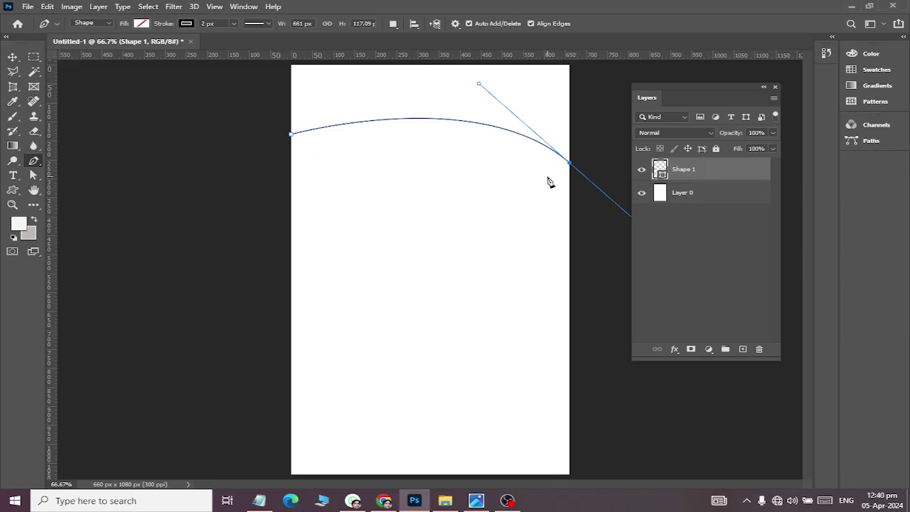
pyautogui.hotkey('ctrl', 'z')
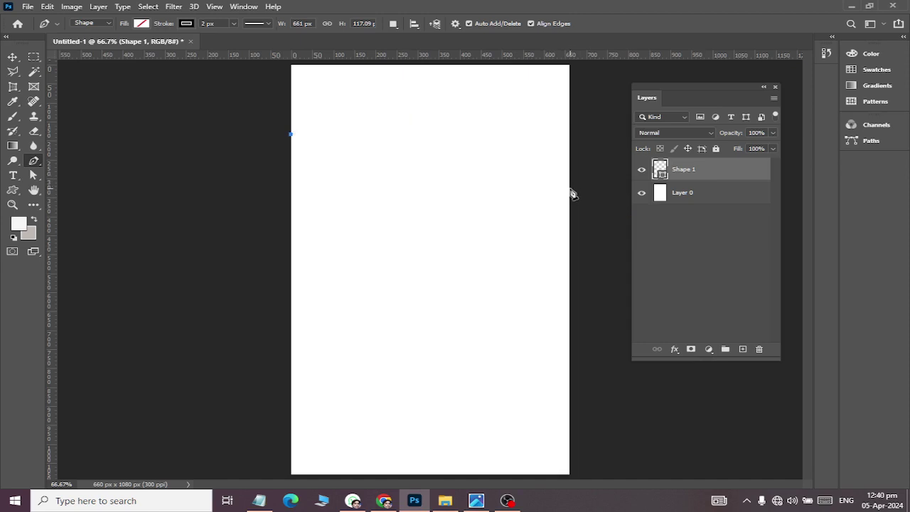
# - Draw an upward-arching curve about 663 px wide from the starting anchor to the page's right edge and compare it with the reference card
pyautogui.moveTo(570, 186); pyautogui.dragTo(631, 255)
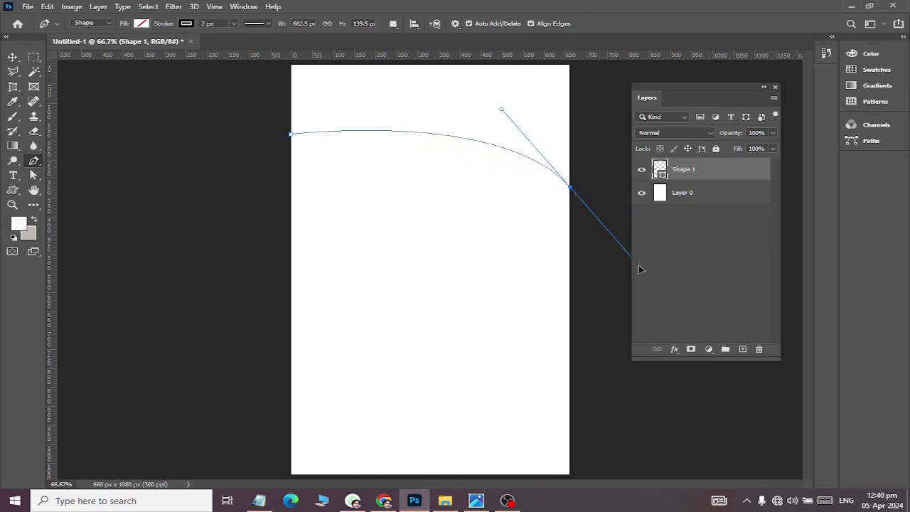
pyautogui.hotkey('alt', 'Tab')
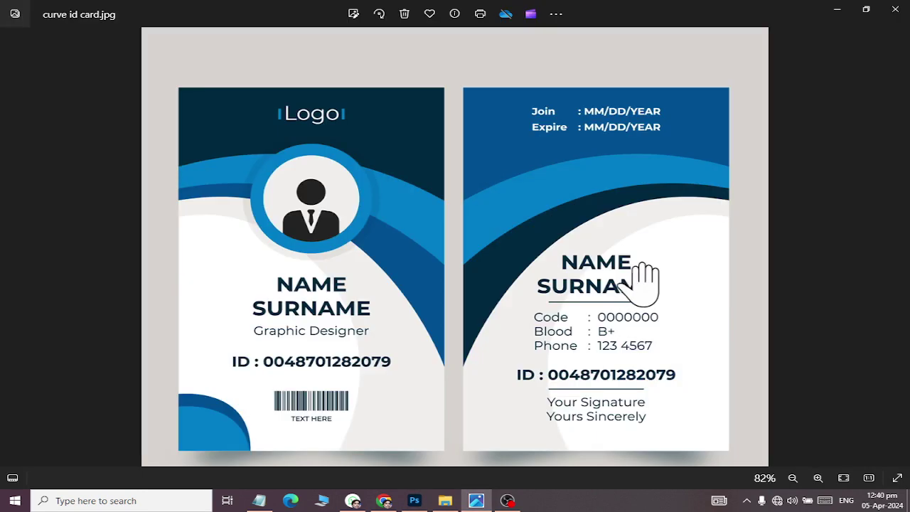
pyautogui.hotkey('alt', 'Tab')
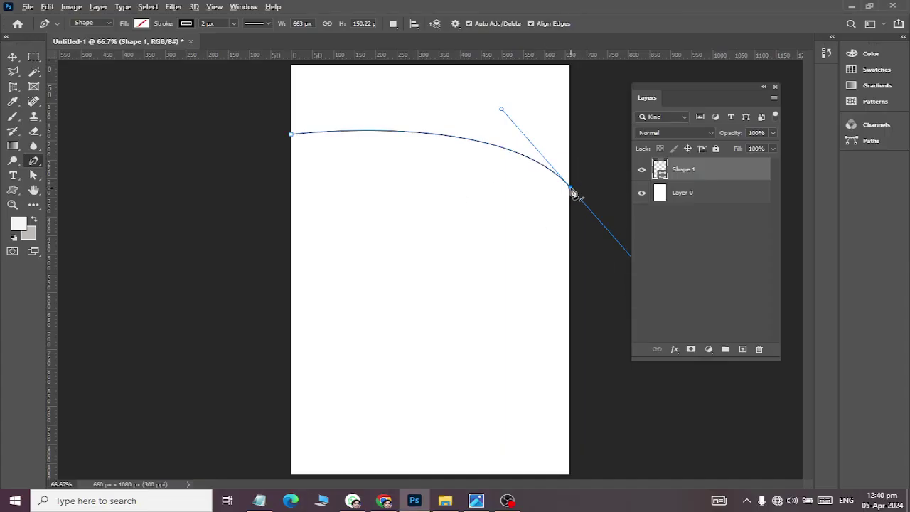
# - Close the curve into a header shape with straight segments running outside the page and above its upper edge
pyautogui.click(605, 91)
pyautogui.scroll(-2, 570, 78)
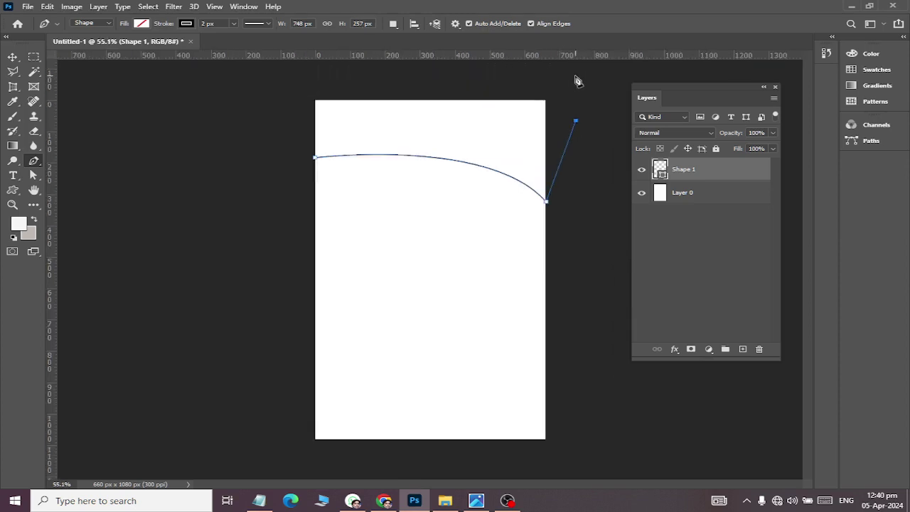
pyautogui.click(581, 72)
pyautogui.click(263, 68)
pyautogui.click(256, 114)
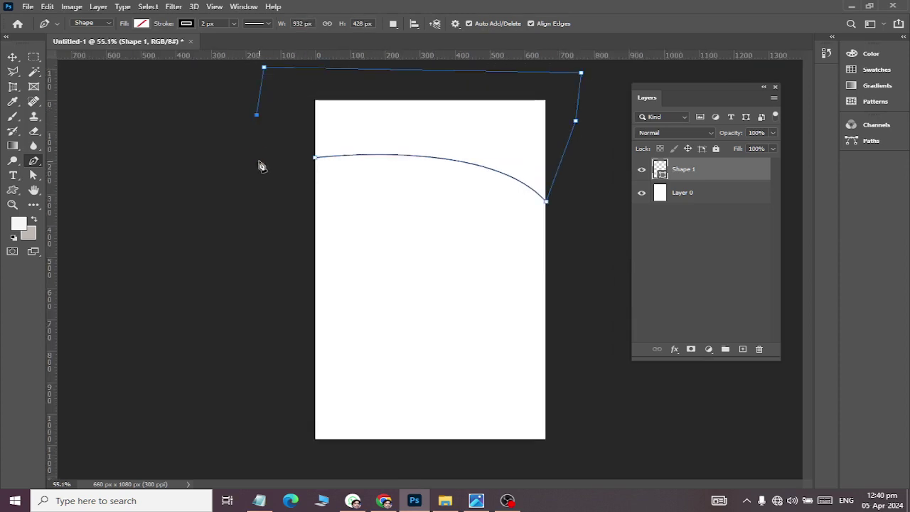
pyautogui.click(259, 161)
pyautogui.click(314, 158)
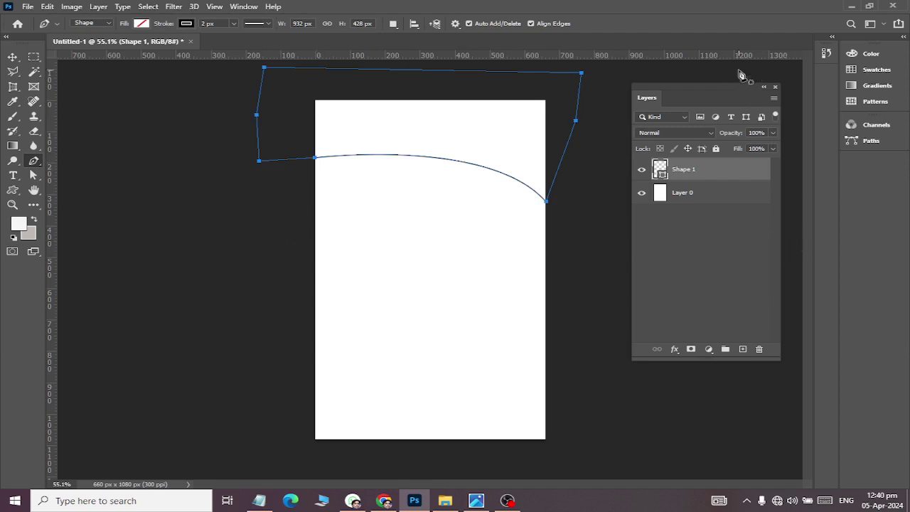
pyautogui.rightClick(686, 171)
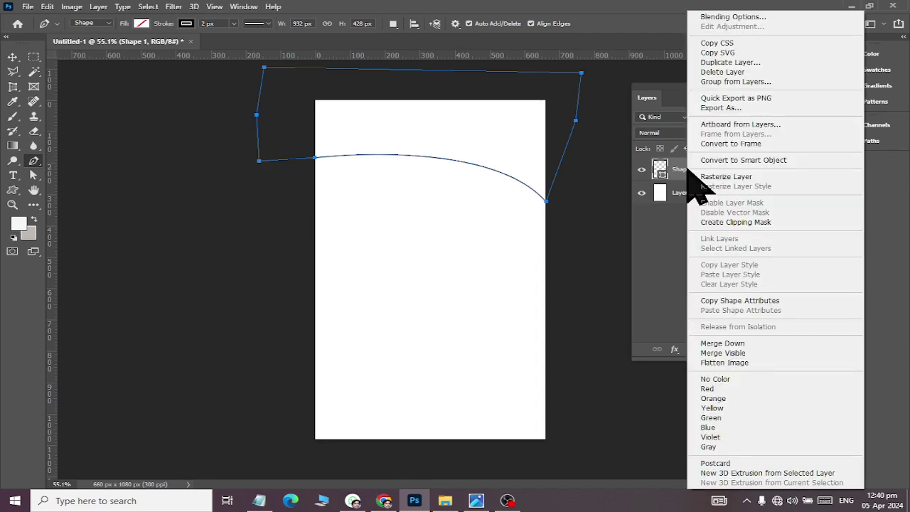
pyautogui.click(703, 177)
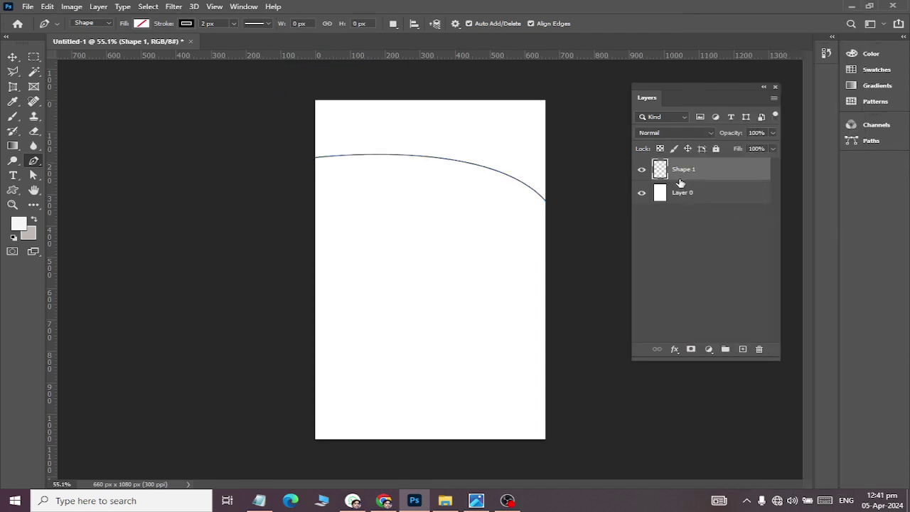
pyautogui.hotkey('ctrl', 'z')
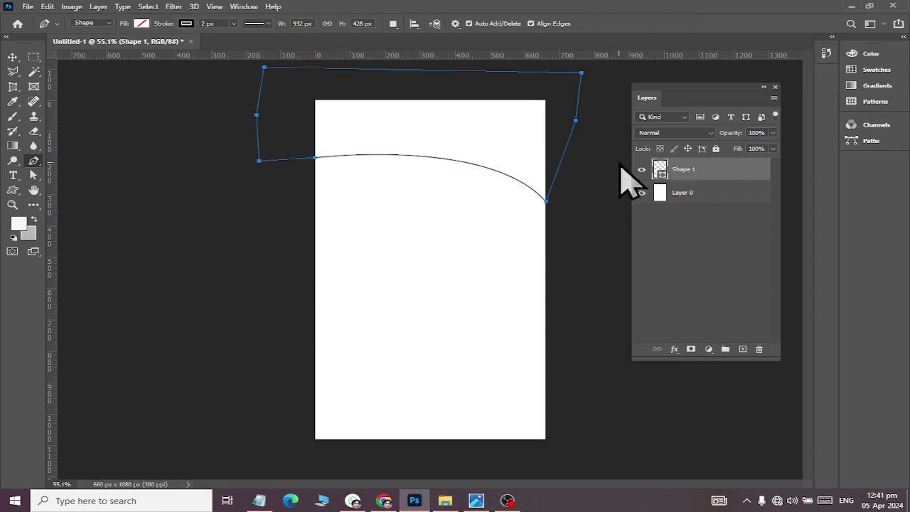
# - Fill the header shape with dark navy from the recently used colours and set its stroke to none
pyautogui.click(142, 24)
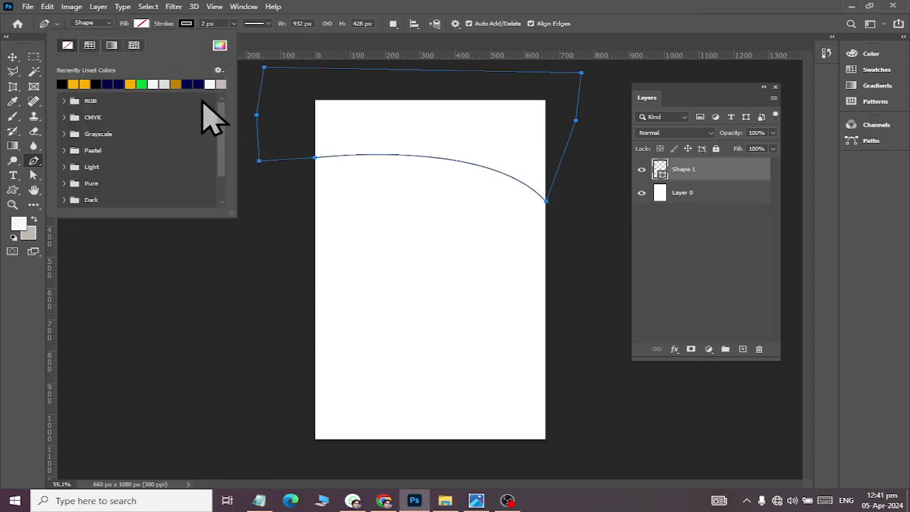
pyautogui.click(198, 84)
pyautogui.click(140, 23)
pyautogui.click(186, 24)
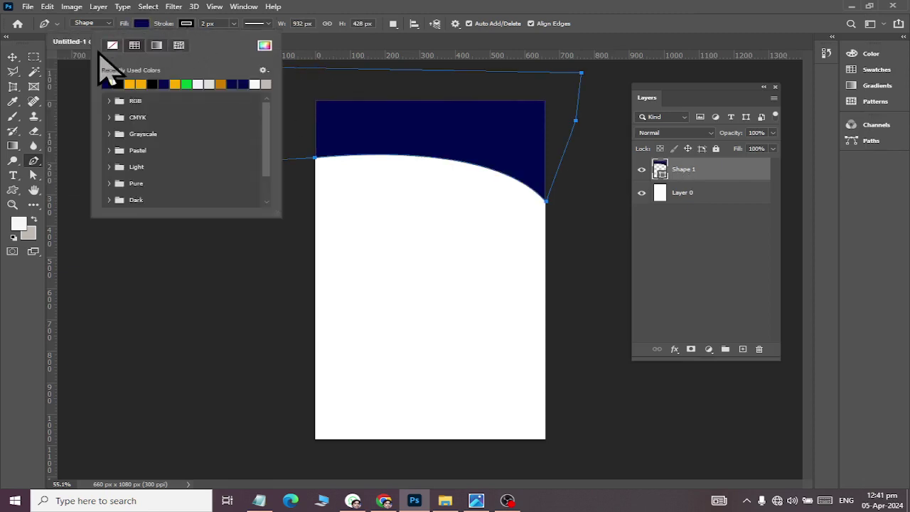
pyautogui.click(111, 42)
# - Rasterize the Shape 1 layer and compare the header with the reference card
pyautogui.click(700, 167)
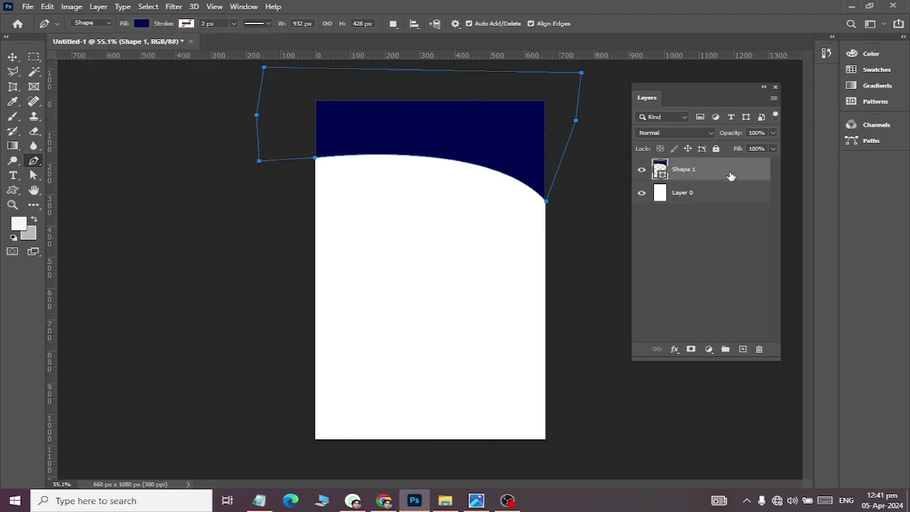
pyautogui.rightClick(730, 175)
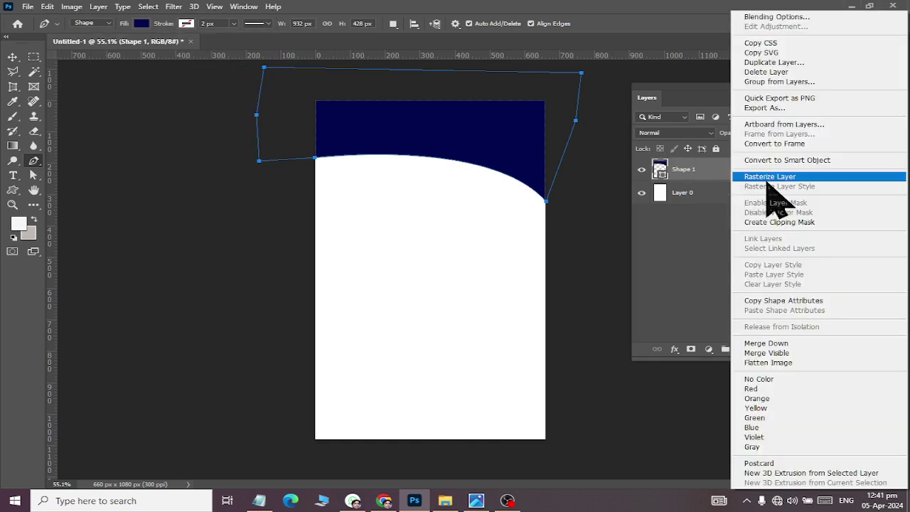
pyautogui.click(766, 178)
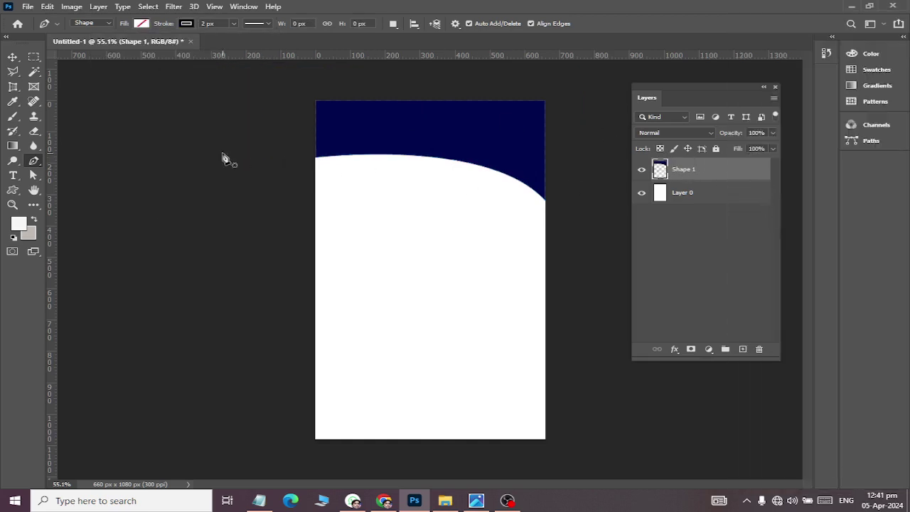
pyautogui.hotkey('alt', 'Tab')
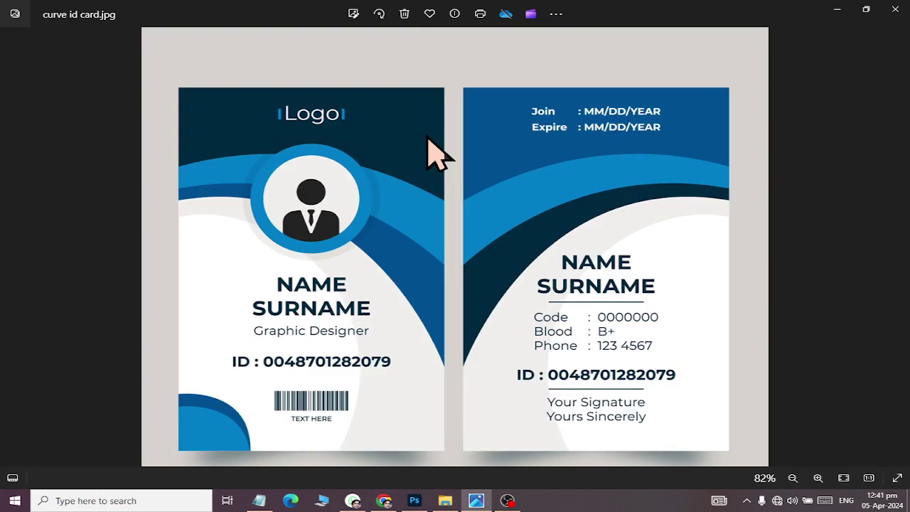
pyautogui.hotkey('alt', 'Tab')
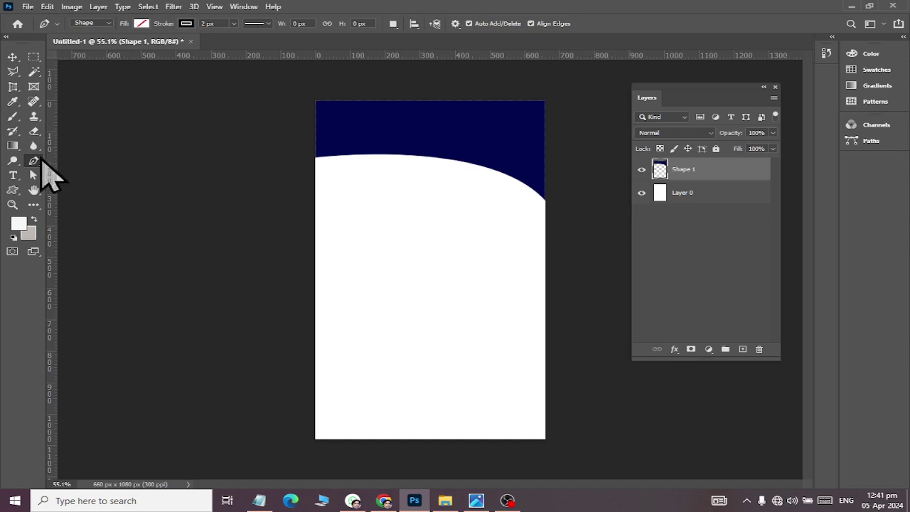
# - Recolour the header with the Paint Bucket in a slightly brighter navy, using the shape's outline as a selection, and deselect it
pyautogui.click(12, 145)
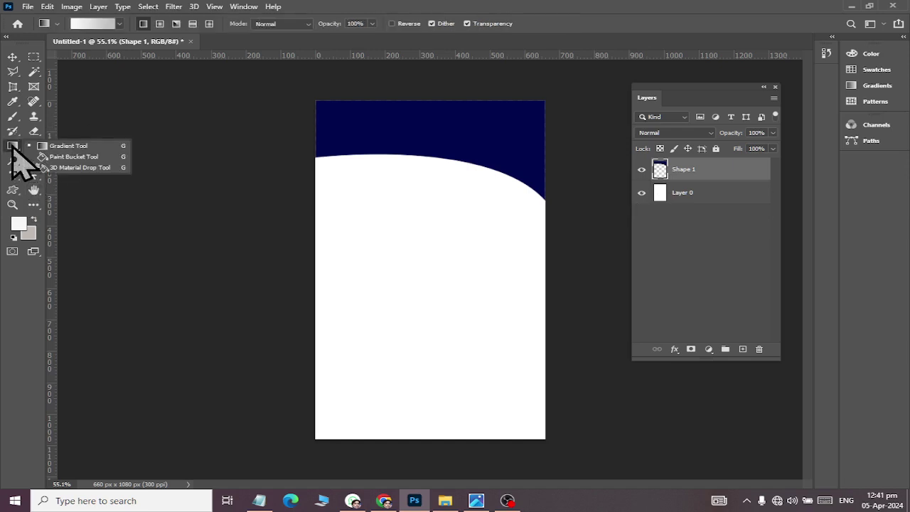
pyautogui.click(64, 157)
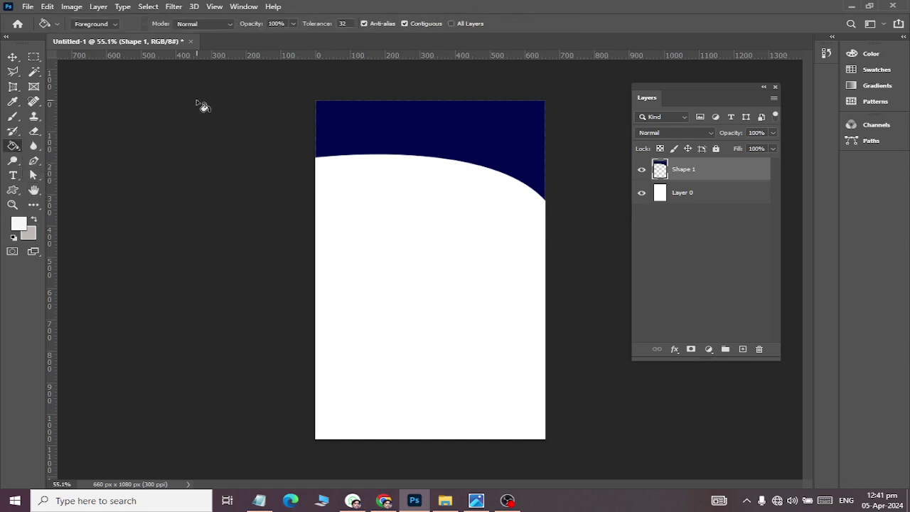
pyautogui.keyDown('ctrl'); pyautogui.click(659, 171); pyautogui.keyUp('ctrl')
pyautogui.click(18, 225)
pyautogui.moveTo(564, 280); pyautogui.dragTo(555, 299)
pyautogui.click(678, 211)
pyautogui.press('g')
pyautogui.click(470, 135)
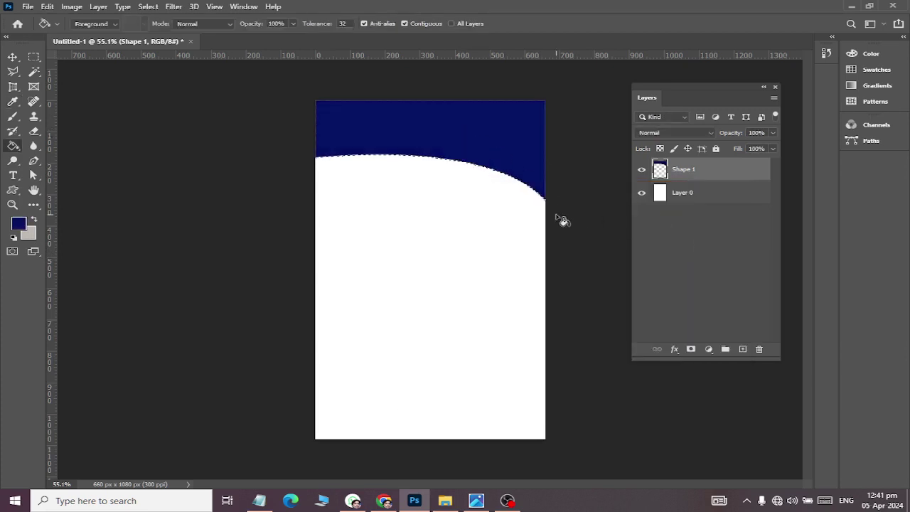
pyautogui.hotkey('ctrl', 'd')
# - Duplicate the navy header layer to start the second curved band, checking the reference card
pyautogui.hotkey('alt', 'Tab')
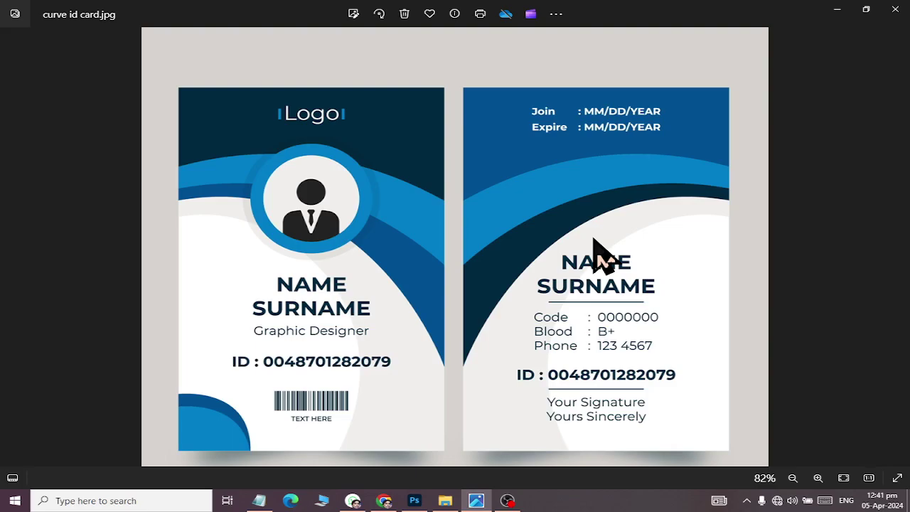
pyautogui.hotkey('alt', 'Tab')
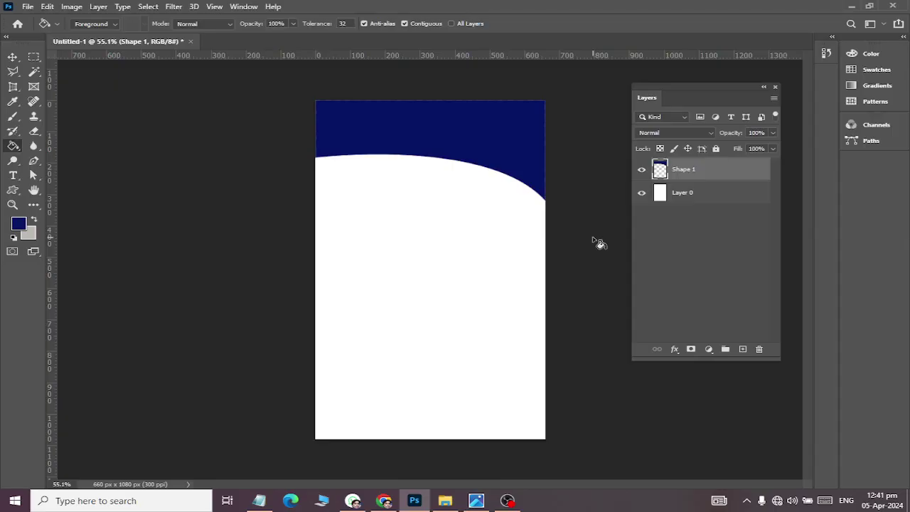
pyautogui.hotkey('ctrl', 'j')
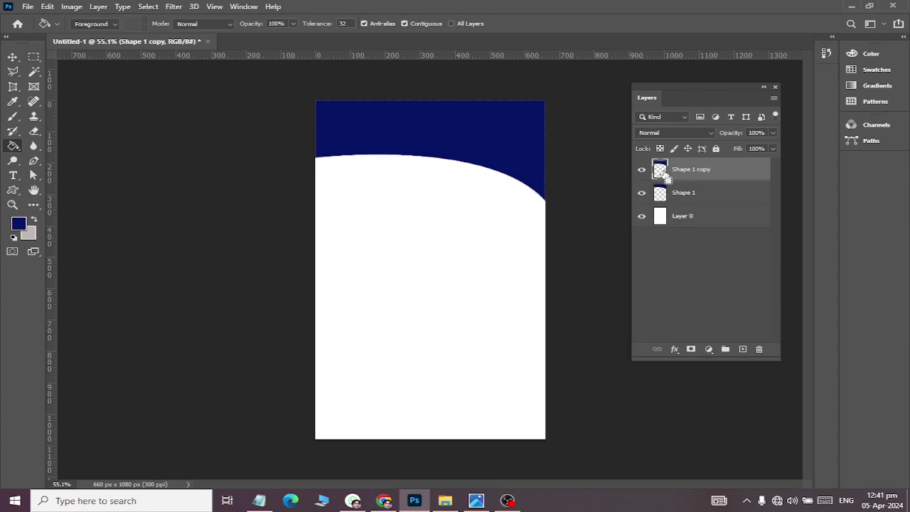
pyautogui.hotkey('alt', 'Tab')
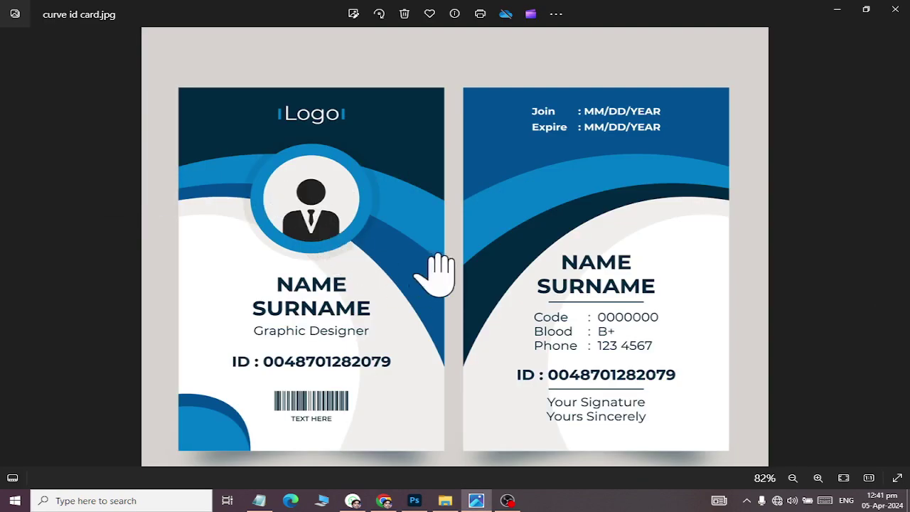
pyautogui.hotkey('alt', 'Tab')
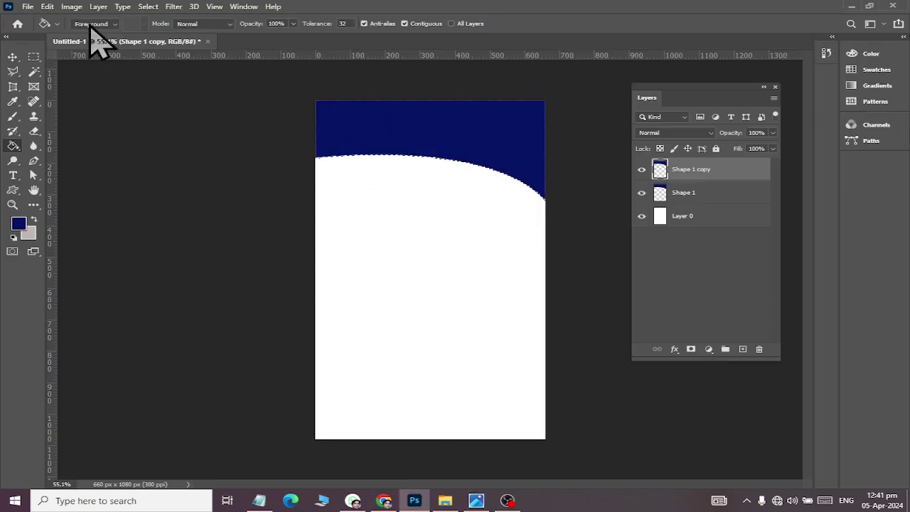
# - Fill the duplicated header shape with a lighter blue, about #546cff, and check it against the reference card
pyautogui.click(18, 225)
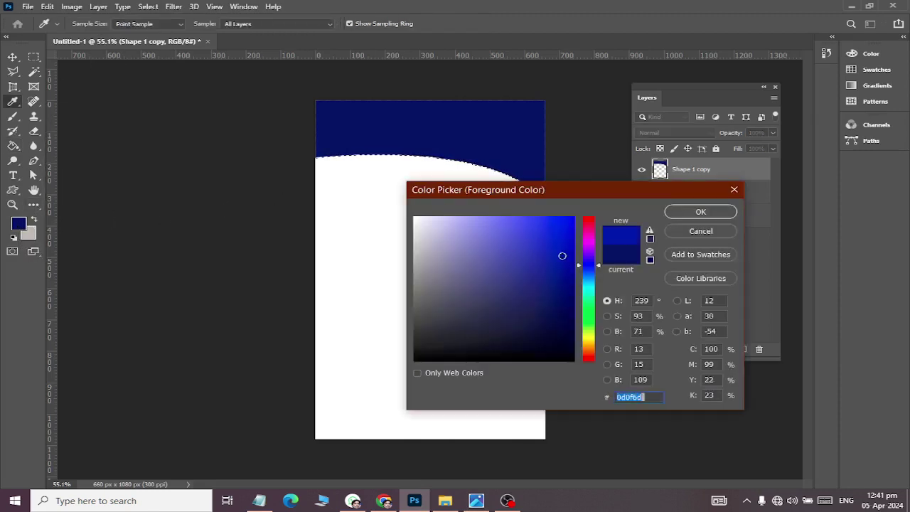
pyautogui.click(553, 221)
pyautogui.moveTo(593, 267)
pyautogui.mouseDown()
pyautogui.moveTo(587, 255)
pyautogui.moveTo(594, 269)
pyautogui.moveTo(566, 260)
pyautogui.moveTo(570, 215)
pyautogui.mouseUp()
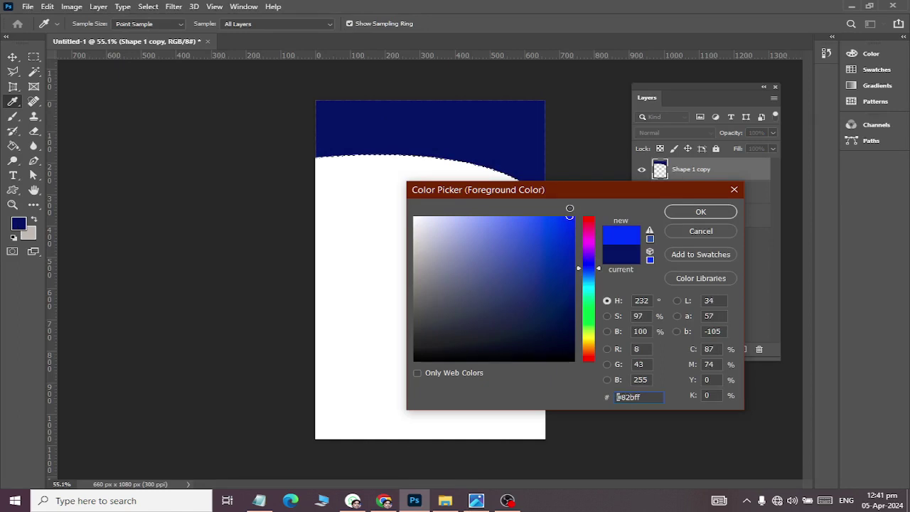
pyautogui.click(607, 315)
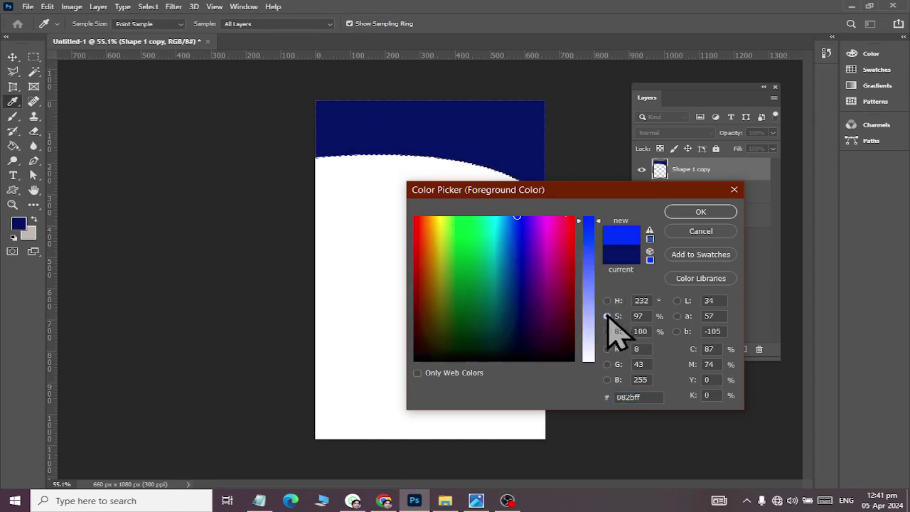
pyautogui.moveTo(598, 222); pyautogui.dragTo(599, 266)
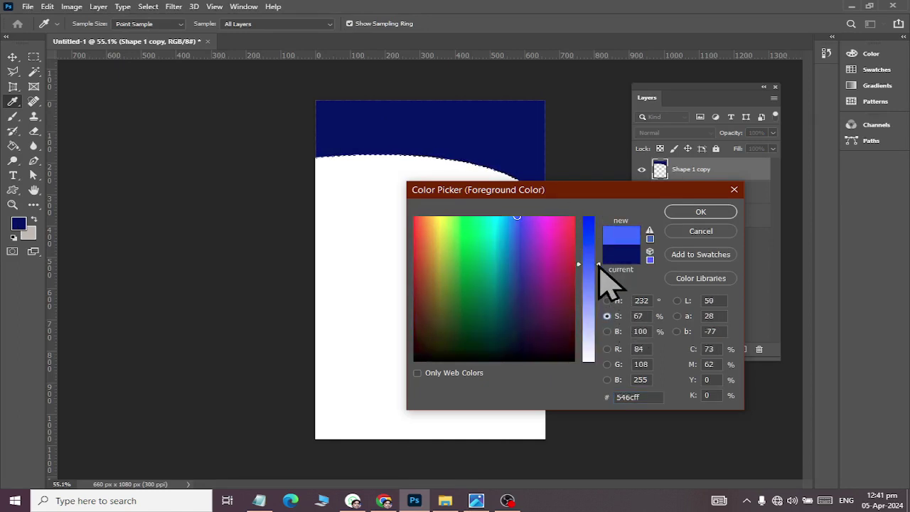
pyautogui.press('g')
pyautogui.click(702, 212)
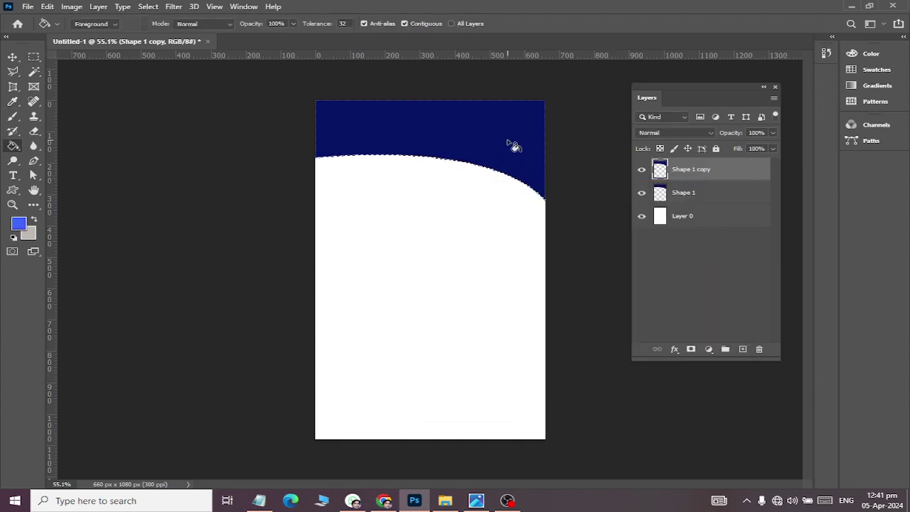
pyautogui.click(508, 142)
pyautogui.hotkey('alt', 'Tab')
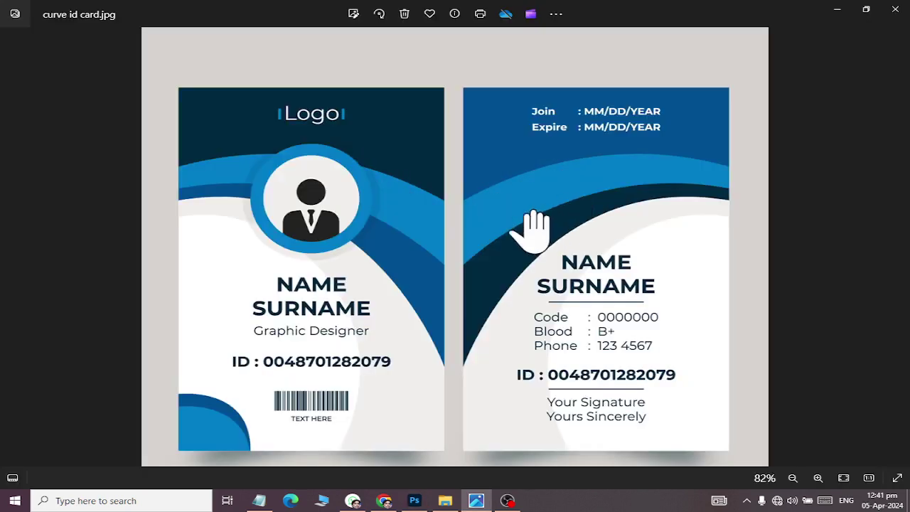
pyautogui.hotkey('alt', 'Tab')
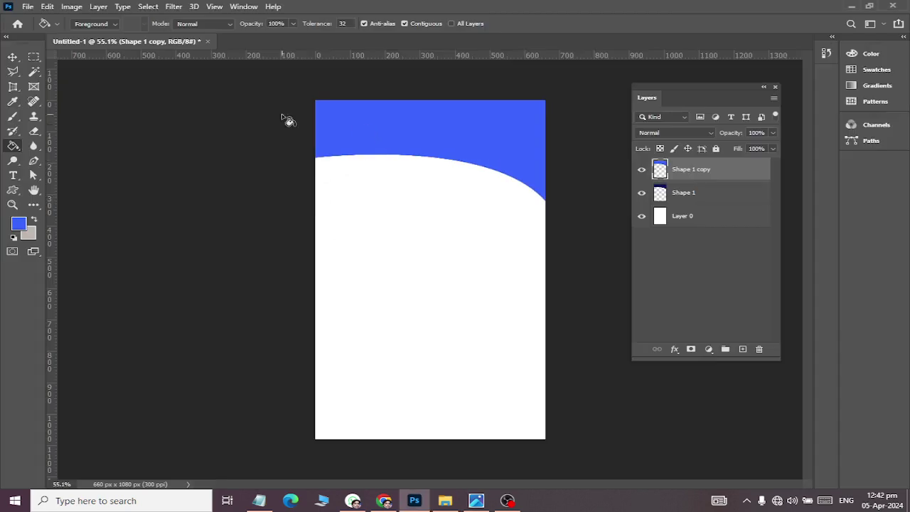
# - Place the Shape 1 copy layer beneath Shape 1 and check the order by hiding and reshowing Shape 1
pyautogui.click(13, 57)
pyautogui.click(689, 192)
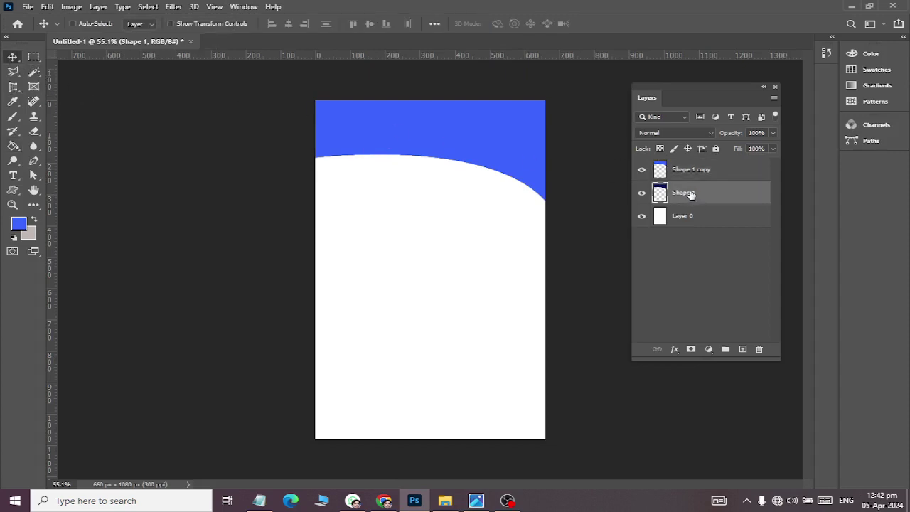
pyautogui.moveTo(691, 171); pyautogui.dragTo(696, 207)
pyautogui.click(641, 169)
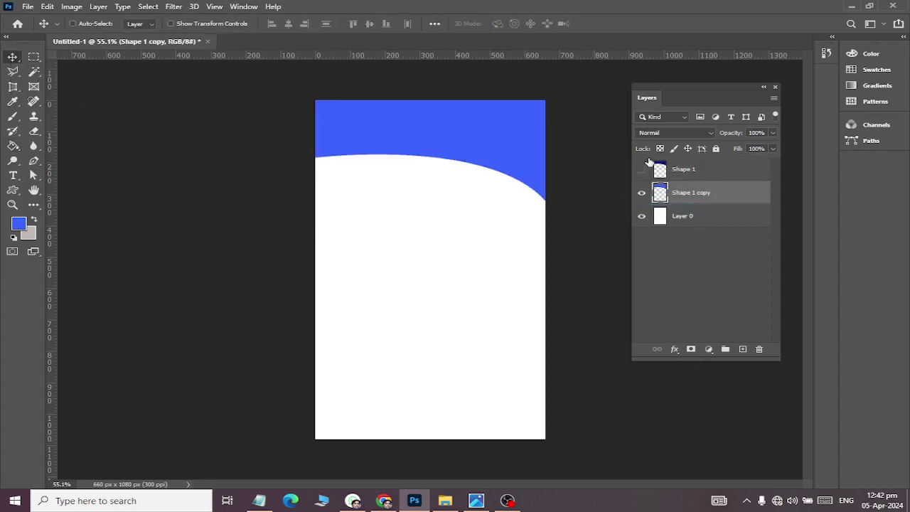
pyautogui.click(642, 169)
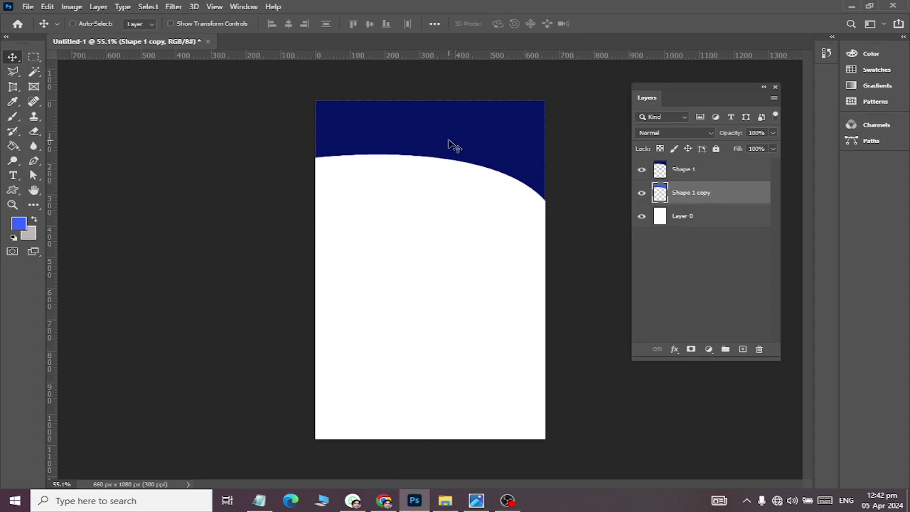
# - Move the light blue copy straight down to form a curved band below the navy header, comparing it with the reference card
pyautogui.moveTo(449, 144); pyautogui.dragTo(450, 184)
pyautogui.hotkey('alt', 'Tab')
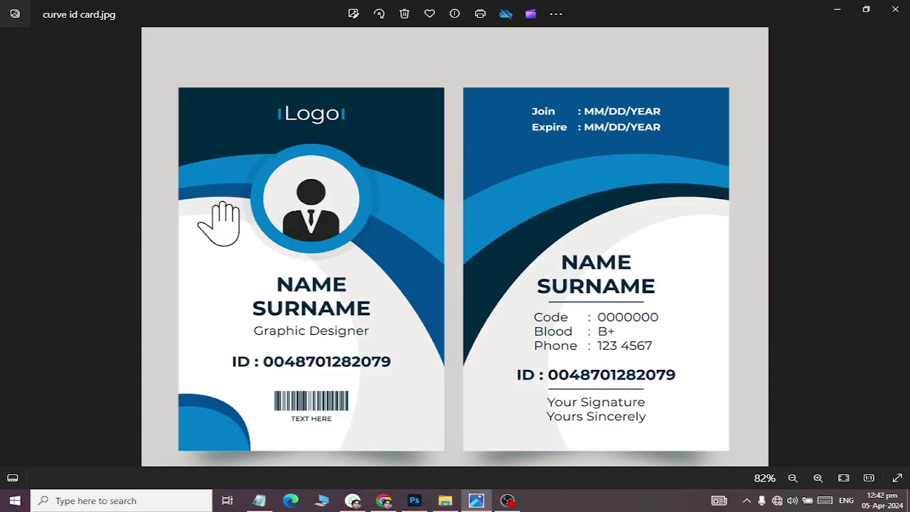
pyautogui.hotkey('alt', 'Tab')
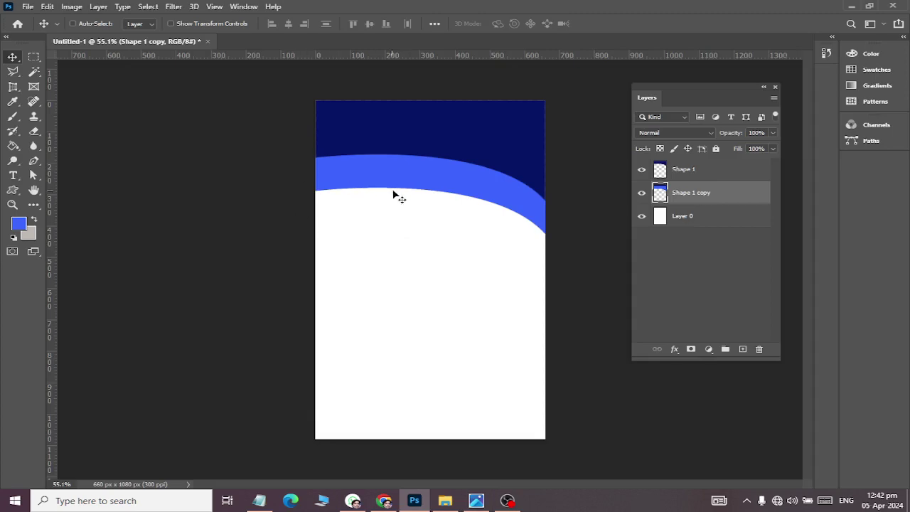
pyautogui.hotkey('alt', 'Tab')
pyautogui.hotkey('alt', 'Tab')
pyautogui.moveTo(404, 137); pyautogui.dragTo(408, 149)
pyautogui.moveTo(495, 211); pyautogui.dragTo(491, 195)
# - Scale the light blue Shape 1 copy proportionally about its centre to about 126%
pyautogui.press('ctrl')
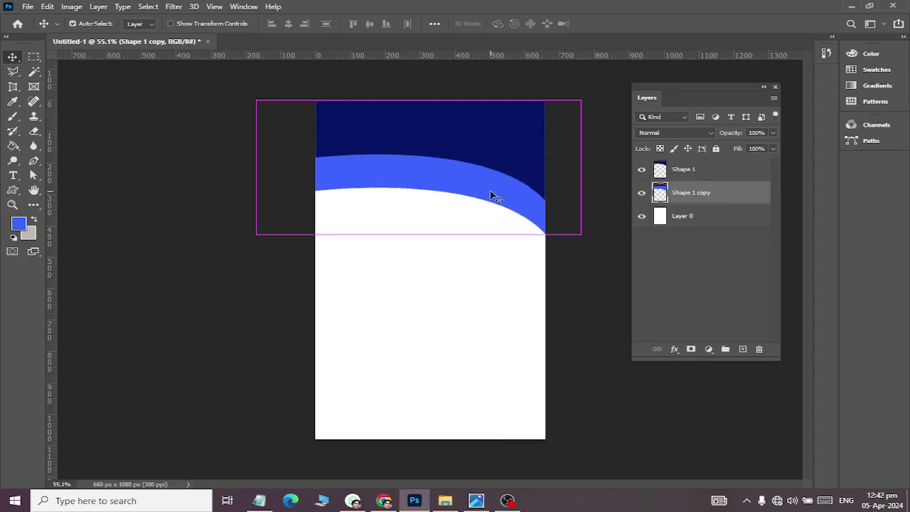
pyautogui.hotkey('ctrl', 't')
pyautogui.moveTo(591, 260); pyautogui.dragTo(586, 271)
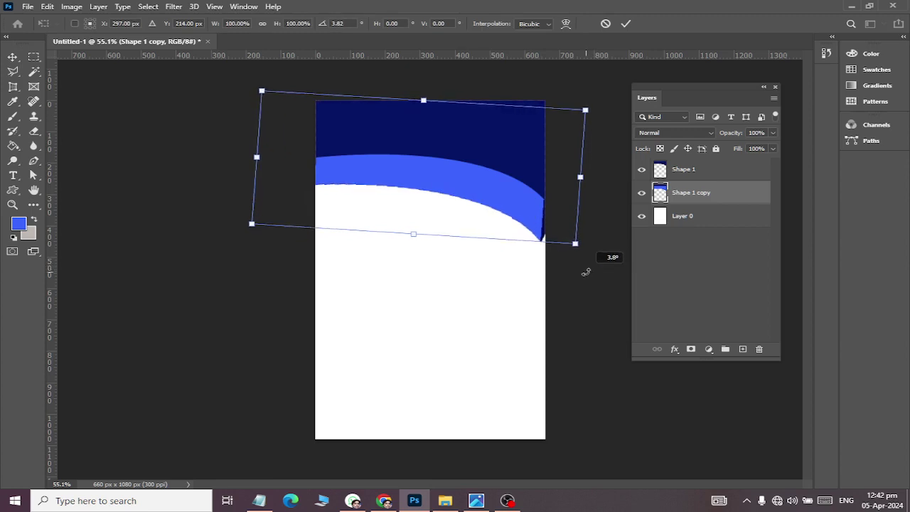
pyautogui.hotkey('ctrl', 'z')
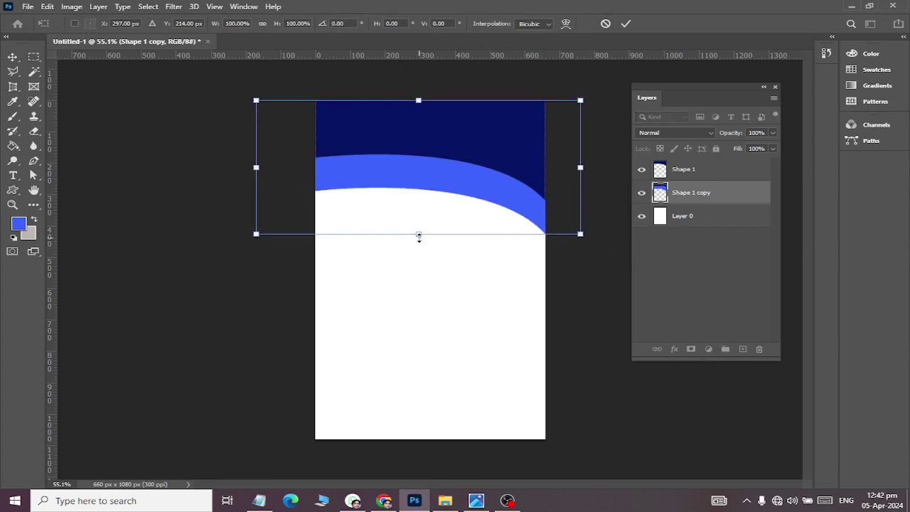
pyautogui.moveTo(418, 234); pyautogui.dragTo(419, 253)
pyautogui.hotkey('alt', 'shift')
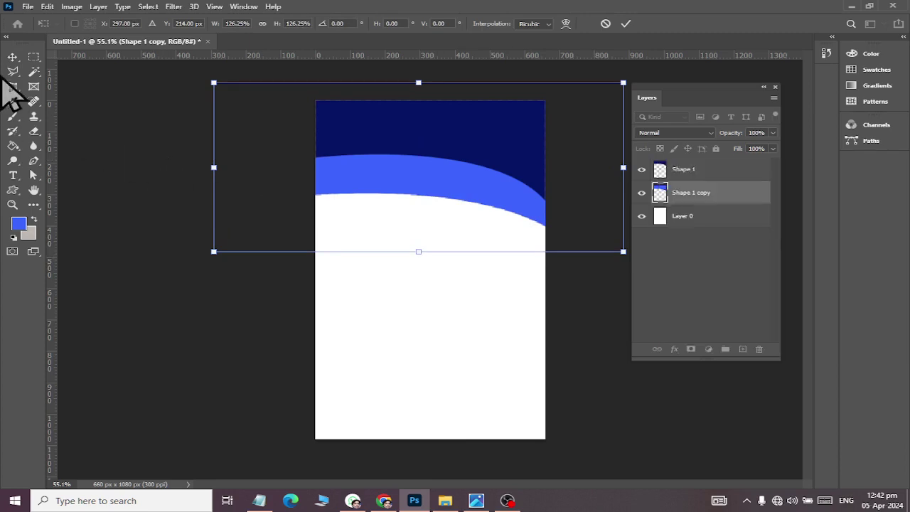
pyautogui.press('Return')
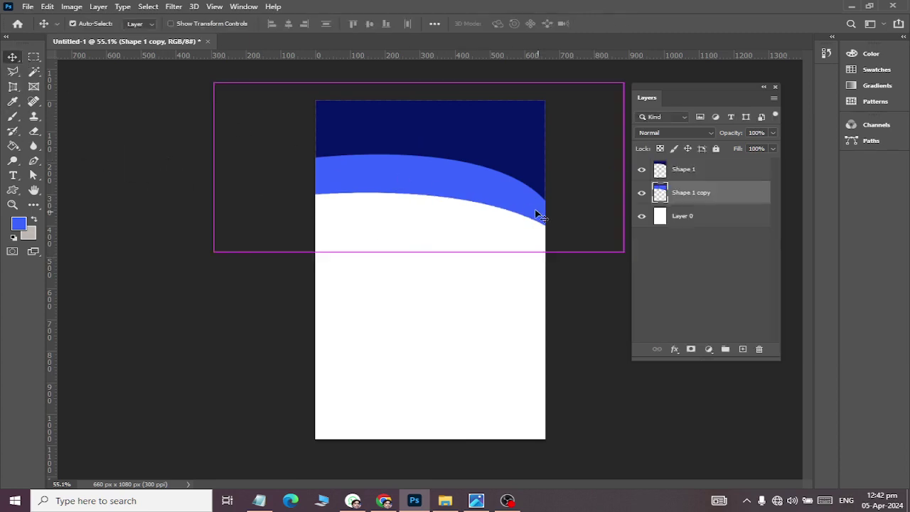
# - Rotate the light blue band about 8.5° clockwise and shift it slightly down to Y about 230 px, comparing with the reference card
pyautogui.hotkey('ctrl', 't')
pyautogui.moveTo(621, 268); pyautogui.dragTo(622, 303)
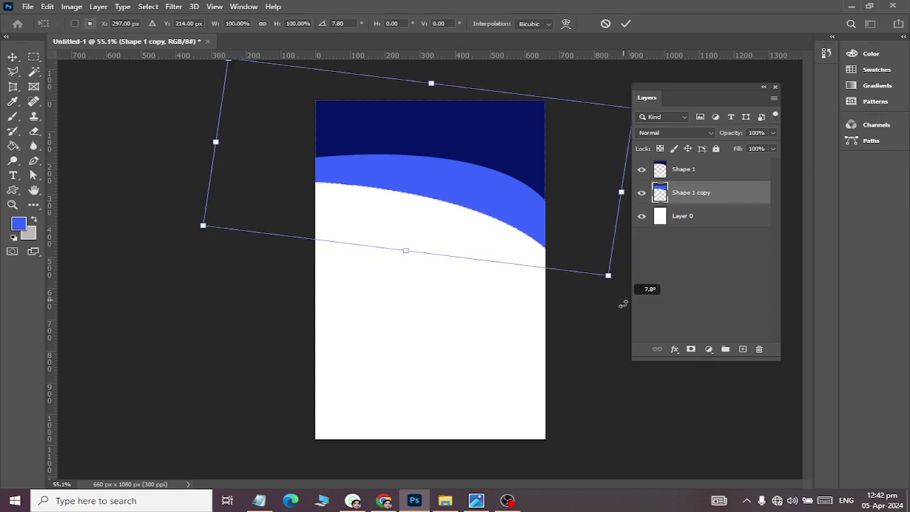
pyautogui.hotkey('alt', 'Tab')
pyautogui.hotkey('alt', 'Tab')
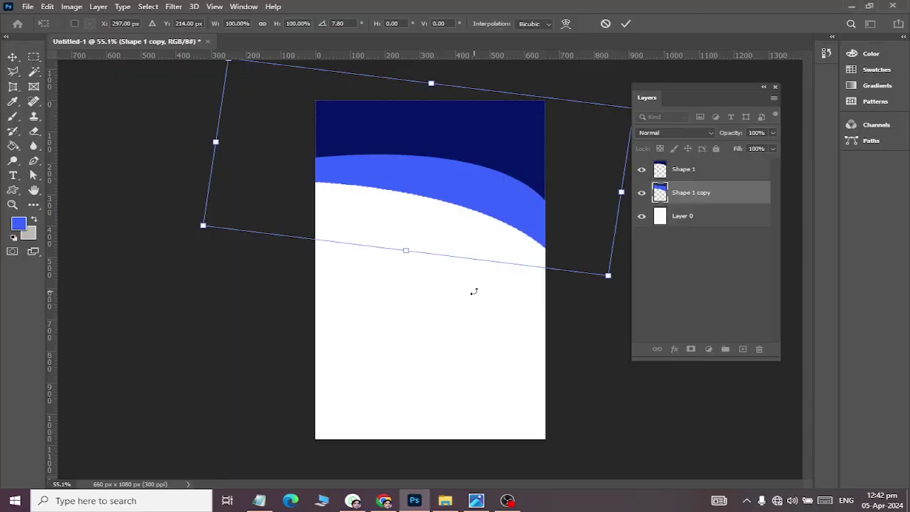
pyautogui.moveTo(570, 293); pyautogui.dragTo(603, 314)
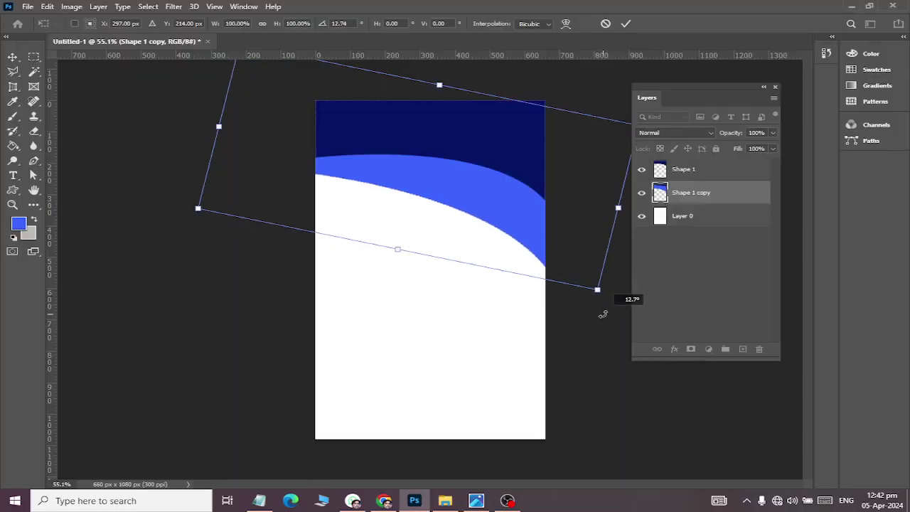
pyautogui.moveTo(441, 225); pyautogui.dragTo(442, 246)
pyautogui.moveTo(604, 317); pyautogui.dragTo(608, 313)
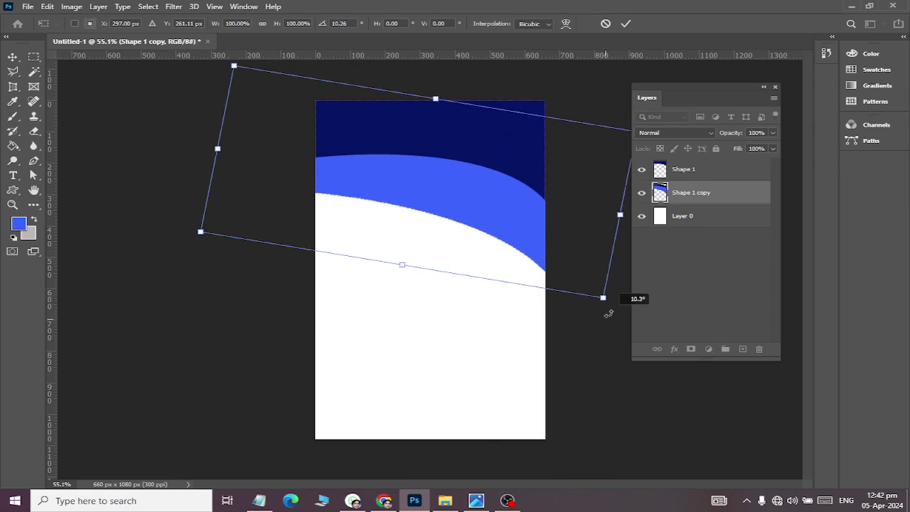
pyautogui.hotkey('alt', 'Tab')
pyautogui.hotkey('alt', 'Tab')
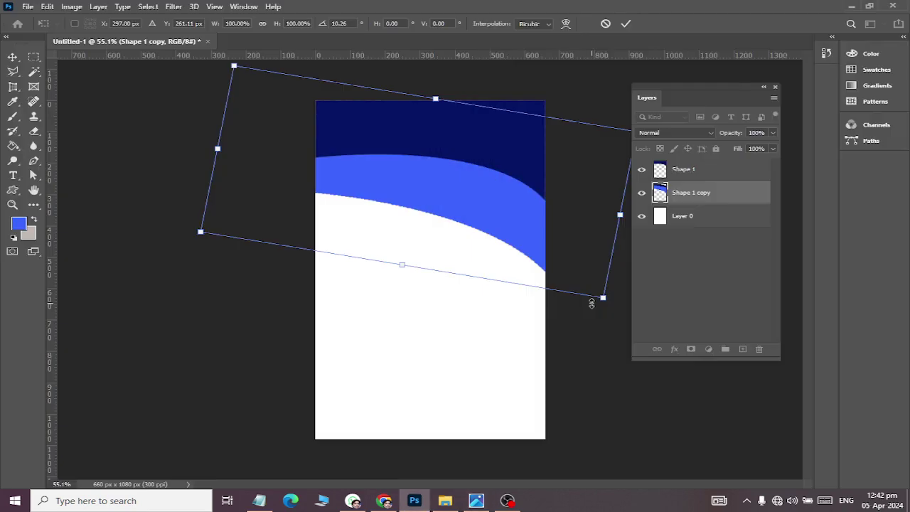
pyautogui.moveTo(507, 246); pyautogui.dragTo(507, 237)
pyautogui.moveTo(610, 302); pyautogui.dragTo(611, 294)
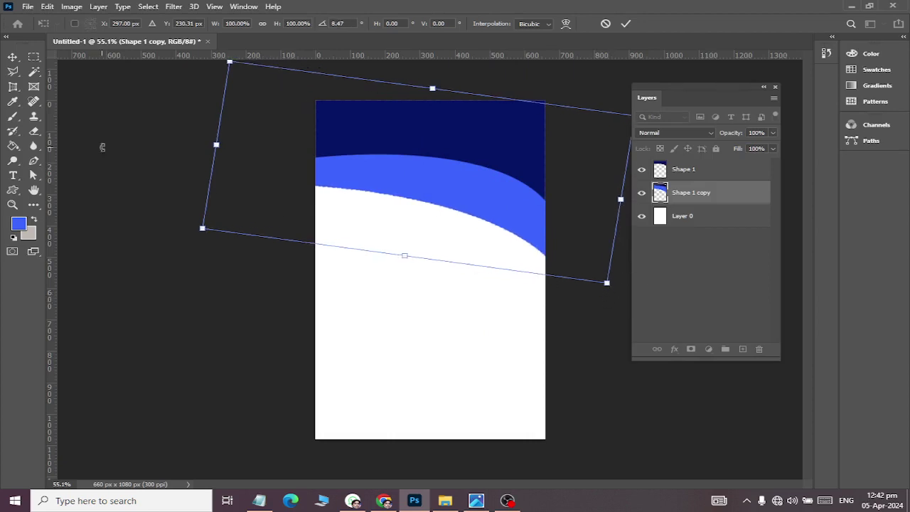
pyautogui.click(12, 57)
# - Check the reference card, add a new empty layer, and place it directly beneath Shape 1 copy
pyautogui.hotkey('alt', 'Tab')
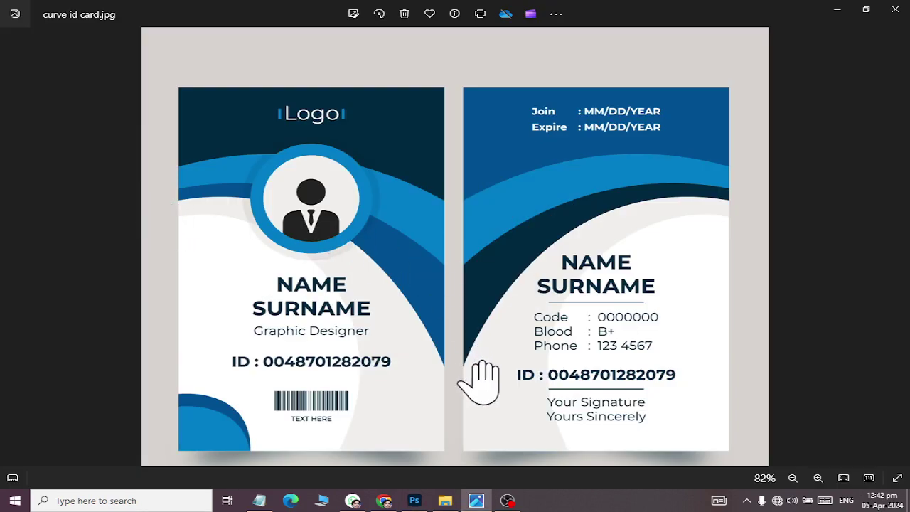
pyautogui.hotkey('alt', 'Tab')
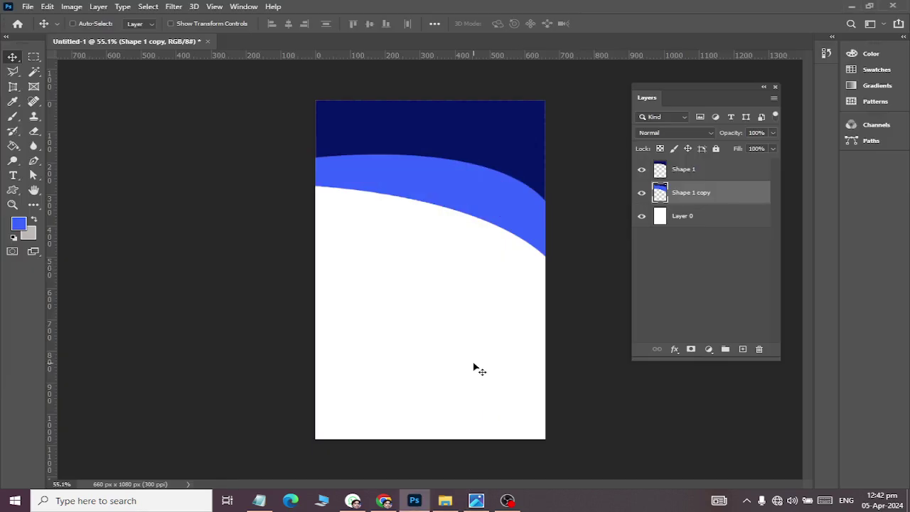
pyautogui.hotkey('alt', 'Tab')
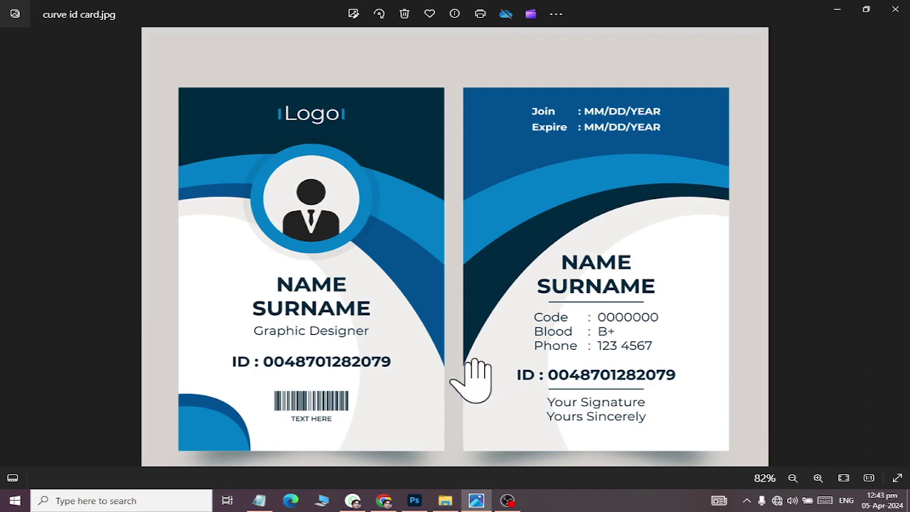
pyautogui.hotkey('alt', 'Tab')
pyautogui.click(680, 171)
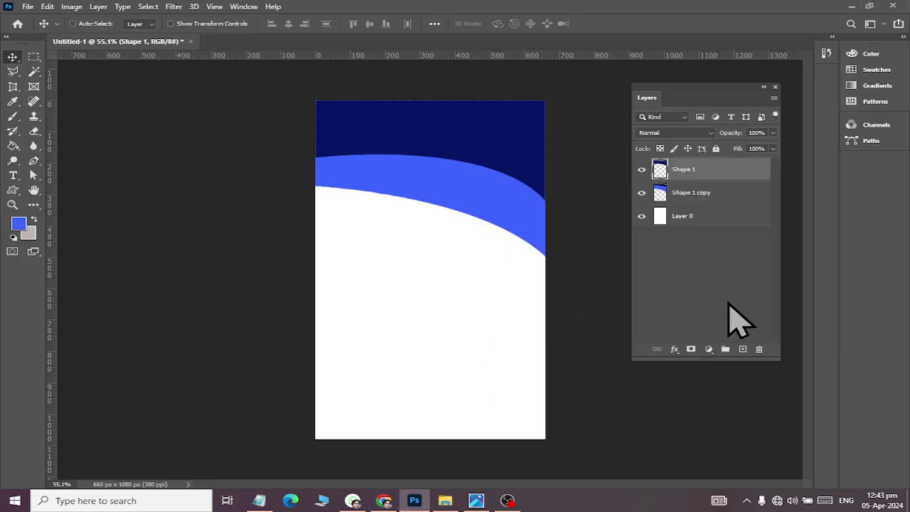
pyautogui.click(686, 194)
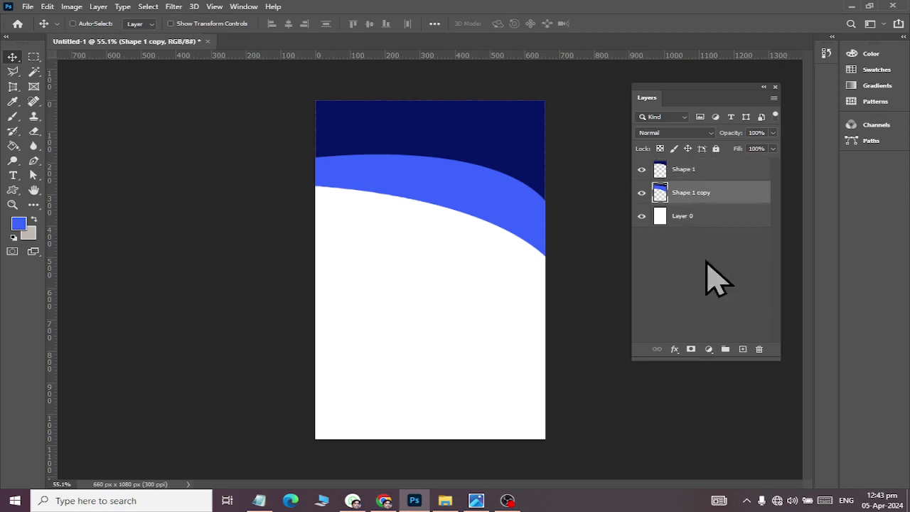
pyautogui.click(741, 349)
pyautogui.moveTo(698, 195); pyautogui.dragTo(684, 216)
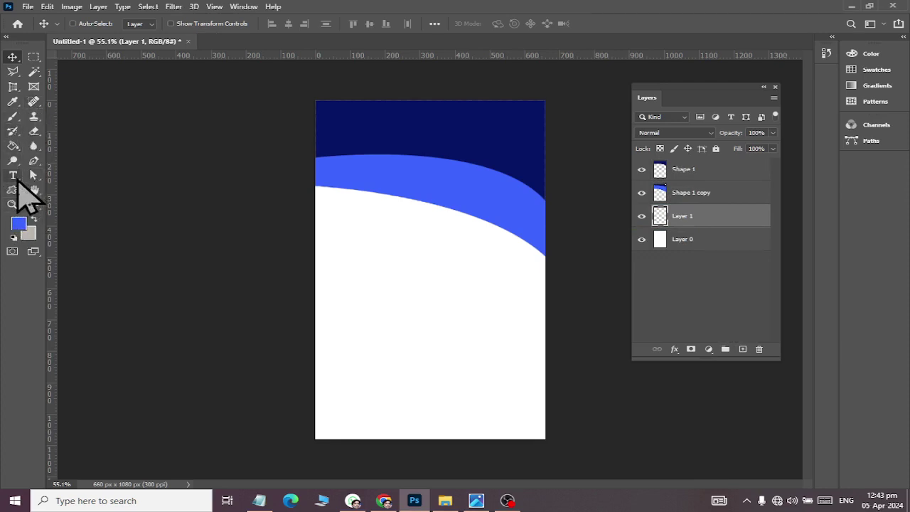
# - Draw a closed pen shape about 894 by 894 px, its lower edge curving down from the card's left edge to its right edge below the light blue band
pyautogui.click(32, 161)
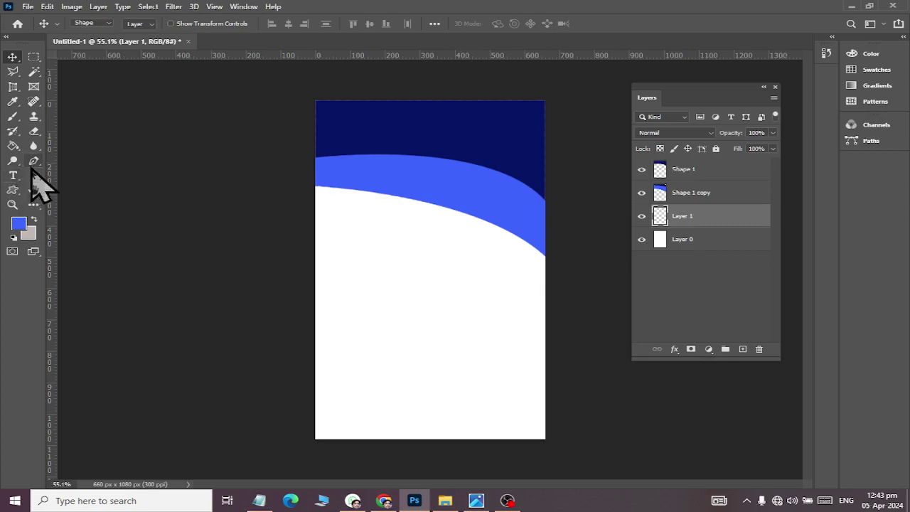
pyautogui.hotkey('alt', 'Tab')
pyautogui.hotkey('alt', 'Tab')
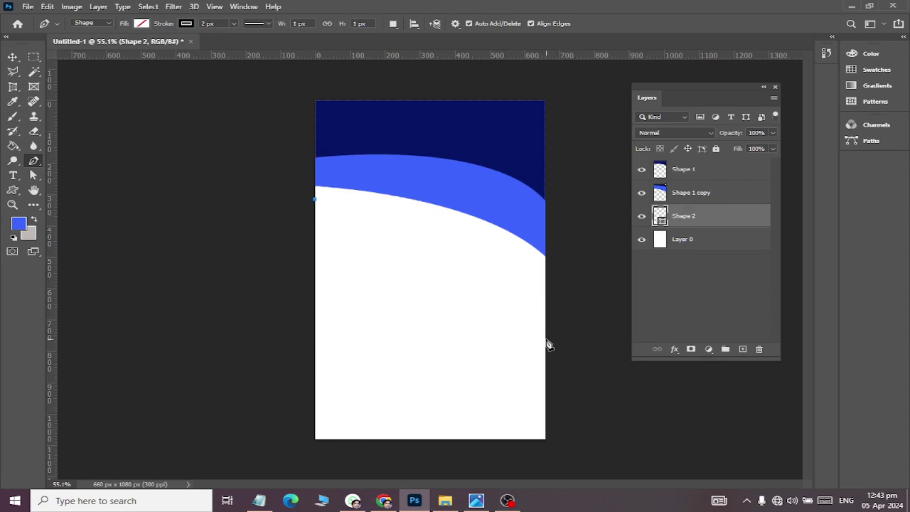
pyautogui.moveTo(546, 328); pyautogui.dragTo(582, 426)
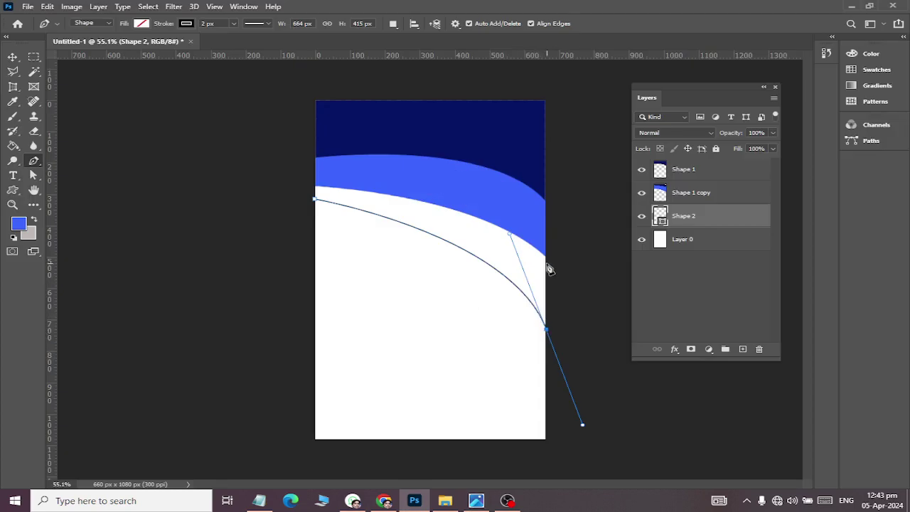
pyautogui.click(587, 140)
pyautogui.click(569, 83)
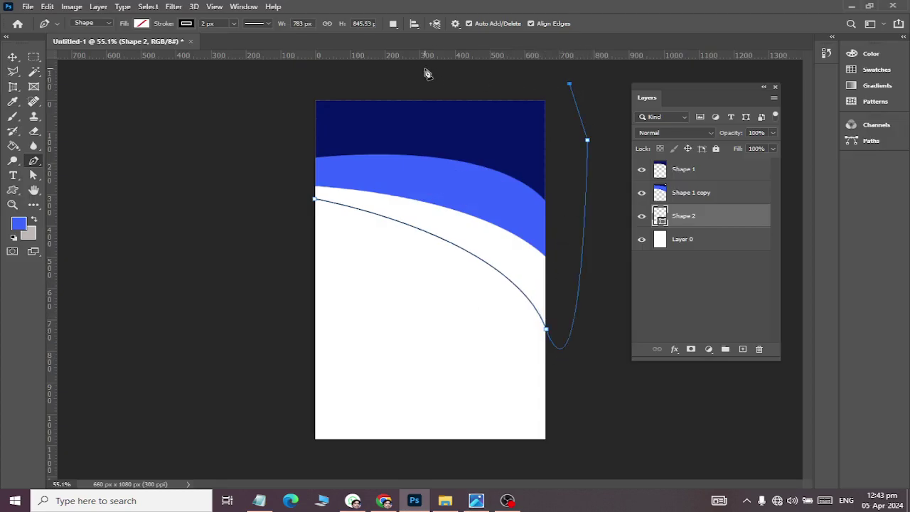
pyautogui.moveTo(398, 68); pyautogui.dragTo(380, 68)
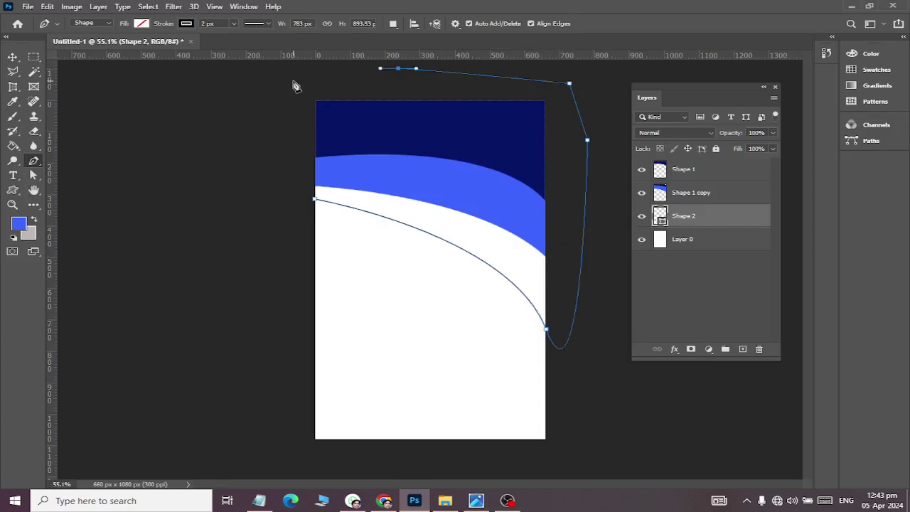
pyautogui.click(314, 200)
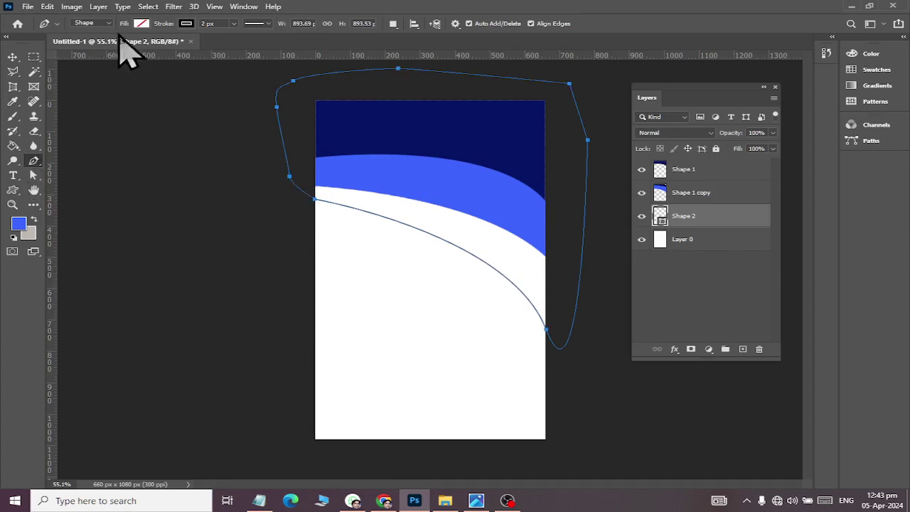
# - Fill the new pen shape with a recently used dark navy after trying light blue, checking the reference card's colours
pyautogui.click(141, 24)
pyautogui.hotkey('alt', 'Tab')
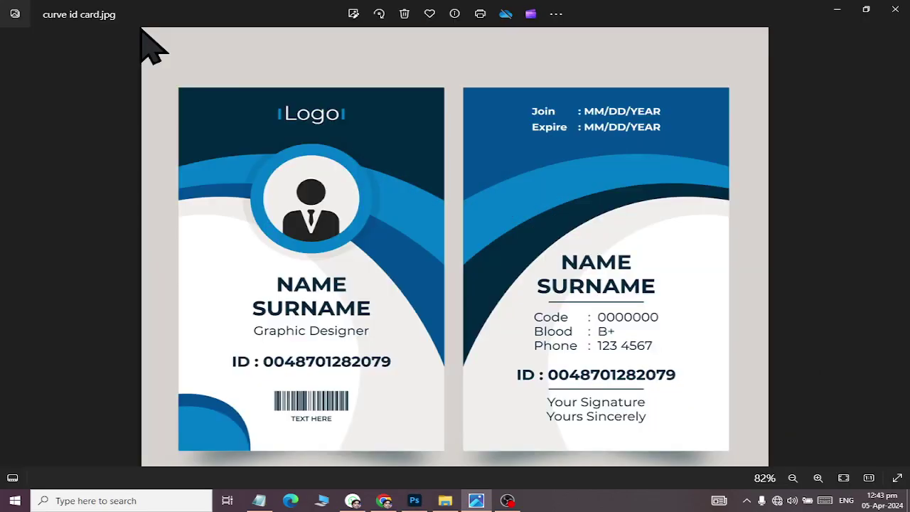
pyautogui.hotkey('alt', 'Tab')
pyautogui.click(143, 24)
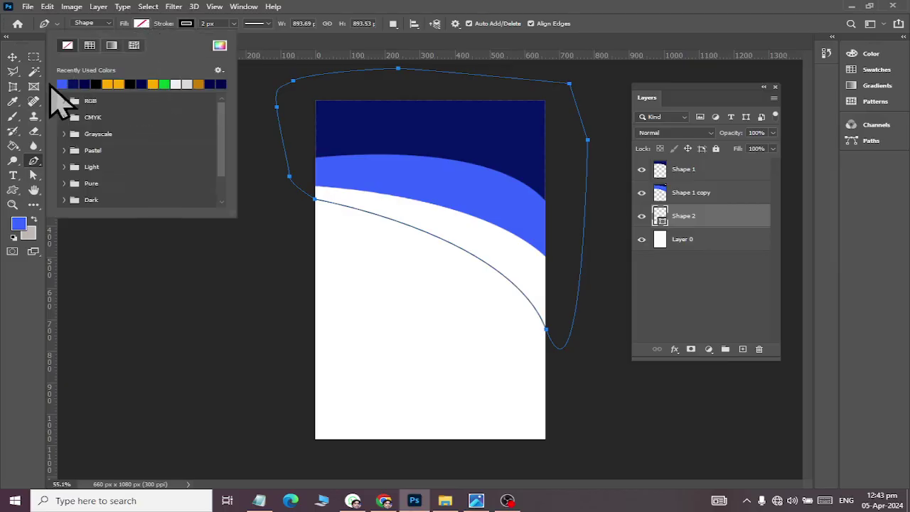
pyautogui.click(64, 82)
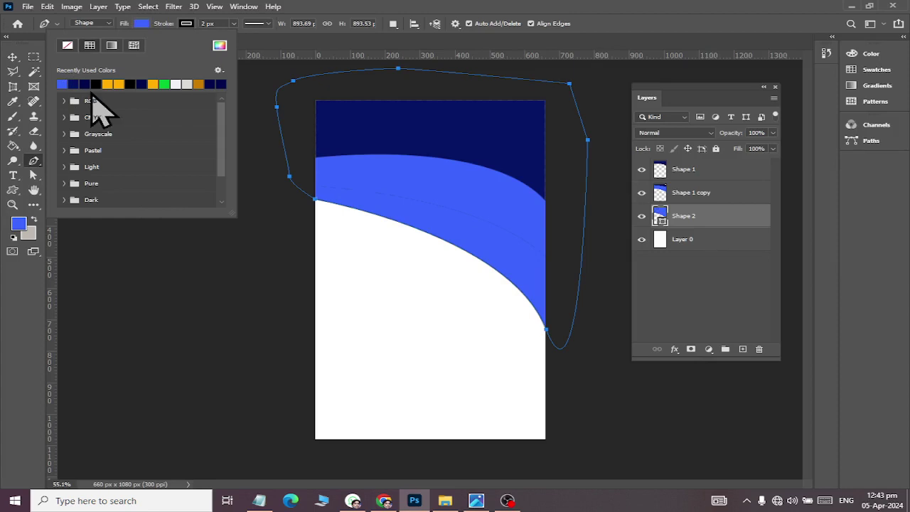
pyautogui.click(84, 83)
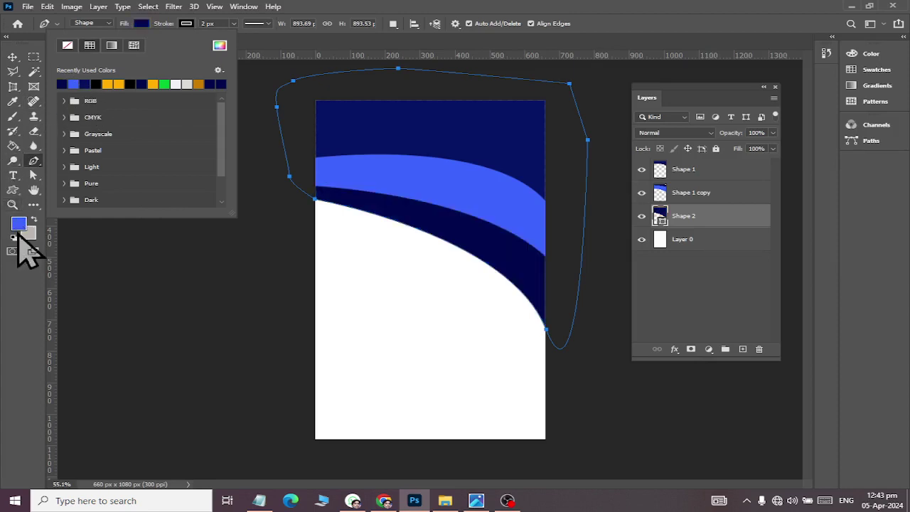
pyautogui.click(142, 25)
pyautogui.click(142, 26)
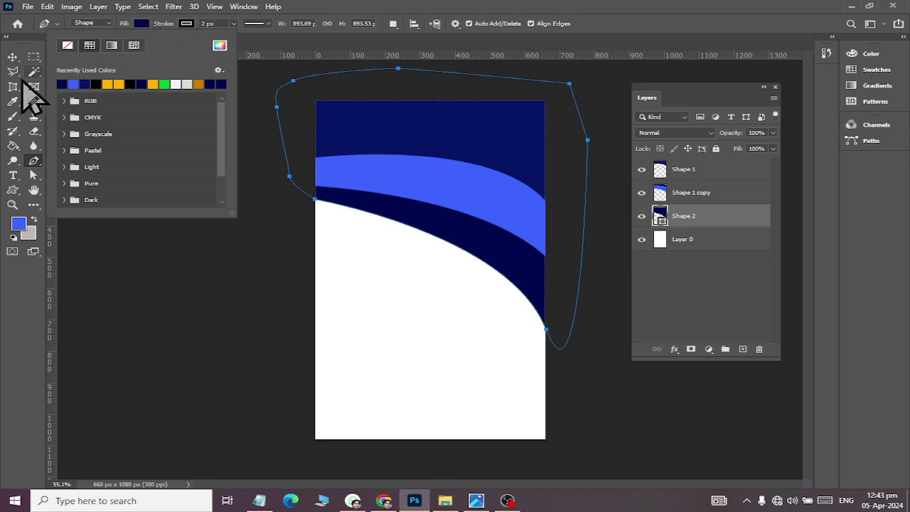
# - Rasterize the Shape 2 layer and load its outline as a selection with Shape 2 active
pyautogui.click(12, 57)
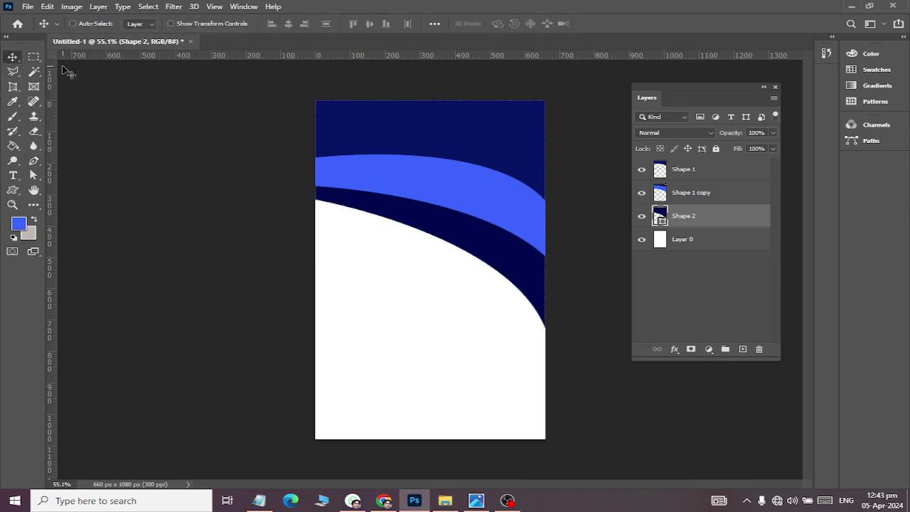
pyautogui.rightClick(709, 216)
pyautogui.click(754, 179)
pyautogui.keyDown('ctrl'); pyautogui.click(688, 220); pyautogui.keyUp('ctrl')
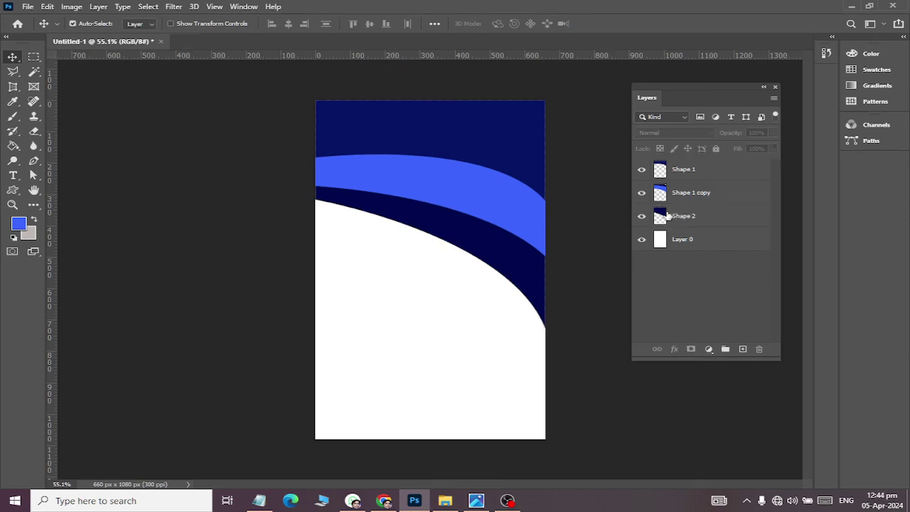
pyautogui.keyDown('ctrl'); pyautogui.click(659, 217); pyautogui.keyUp('ctrl')
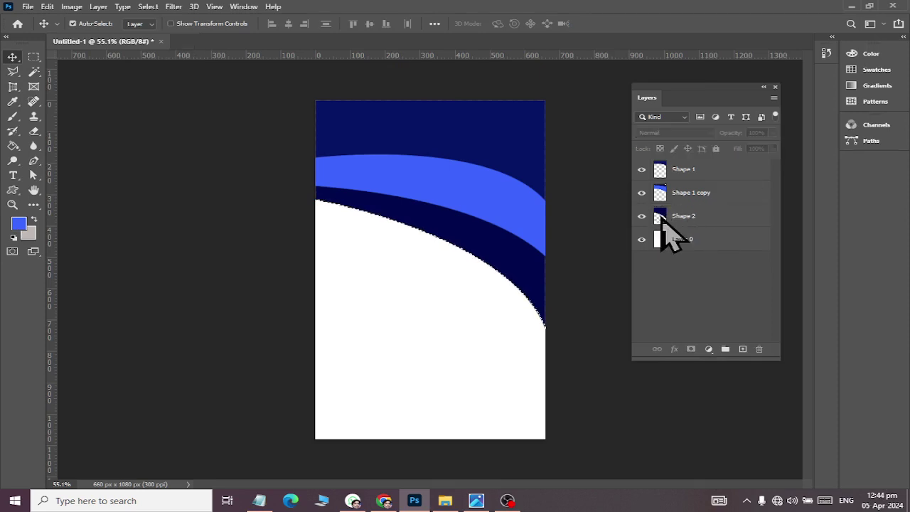
pyautogui.click(681, 245)
pyautogui.click(683, 216)
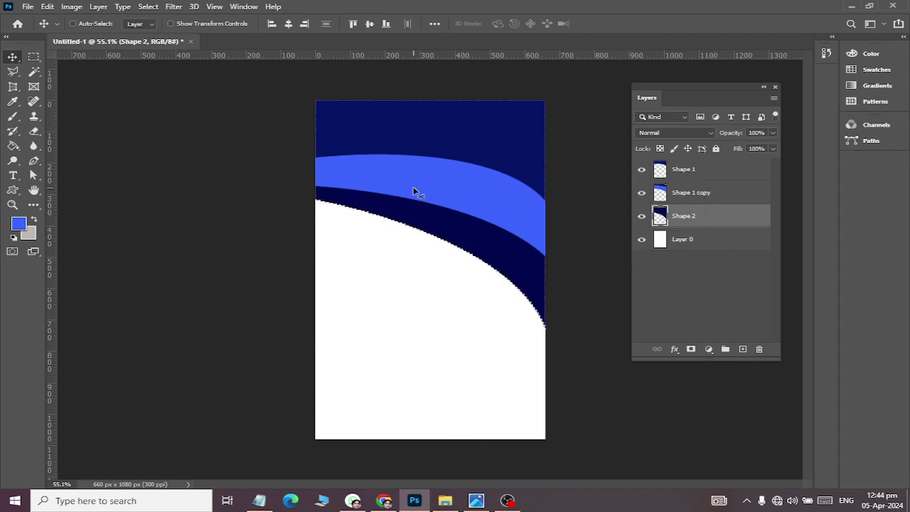
# - Fill the selected third band on Shape 2 with a more saturated blue, about #1d3dff
pyautogui.click(11, 146)
pyautogui.click(18, 225)
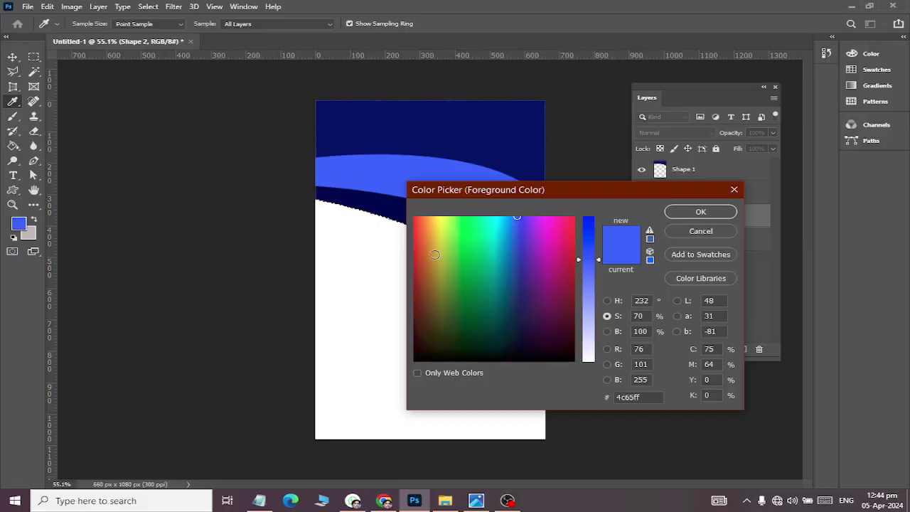
pyautogui.moveTo(599, 259)
pyautogui.mouseDown()
pyautogui.moveTo(600, 238)
pyautogui.moveTo(609, 254)
pyautogui.mouseUp()
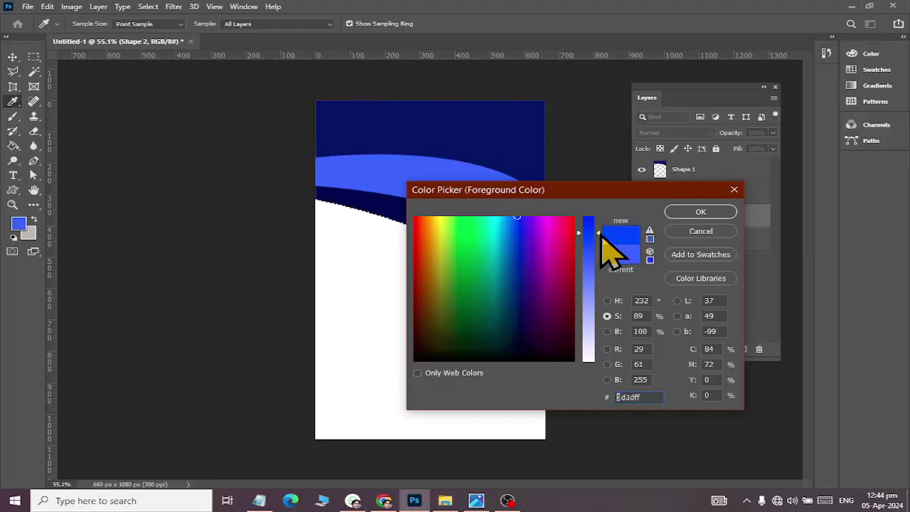
pyautogui.click(686, 211)
pyautogui.press('g')
pyautogui.click(496, 270)
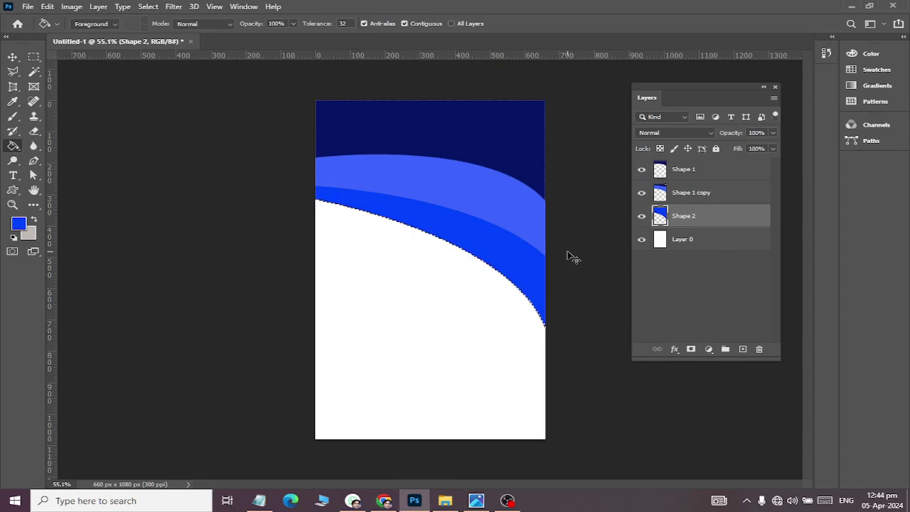
# - Refill the selected third band on Shape 2 with a darker blue, about #142dac, and compare it with the reference card
pyautogui.hotkey('alt', 'Tab')
pyautogui.hotkey('alt', 'Tab')
pyautogui.keyDown('ctrl'); pyautogui.click(659, 217); pyautogui.keyUp('ctrl')
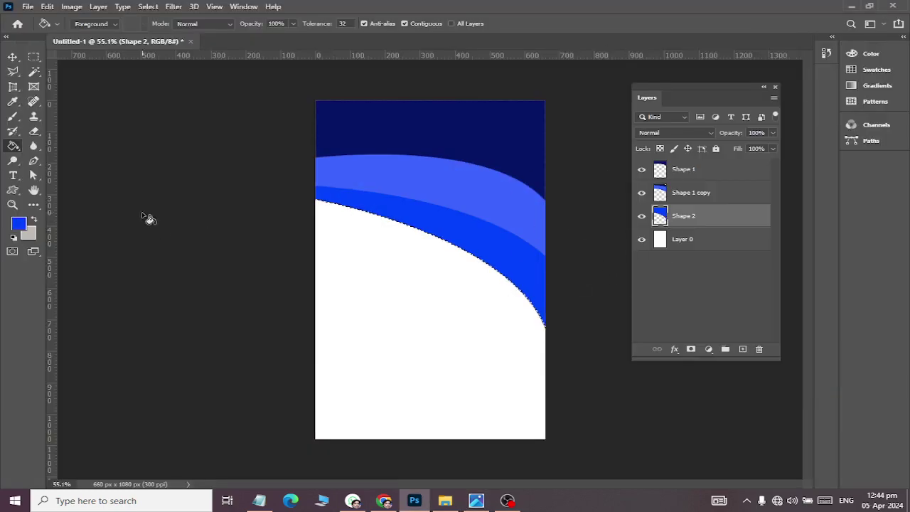
pyautogui.click(18, 224)
pyautogui.moveTo(551, 286); pyautogui.dragTo(518, 267)
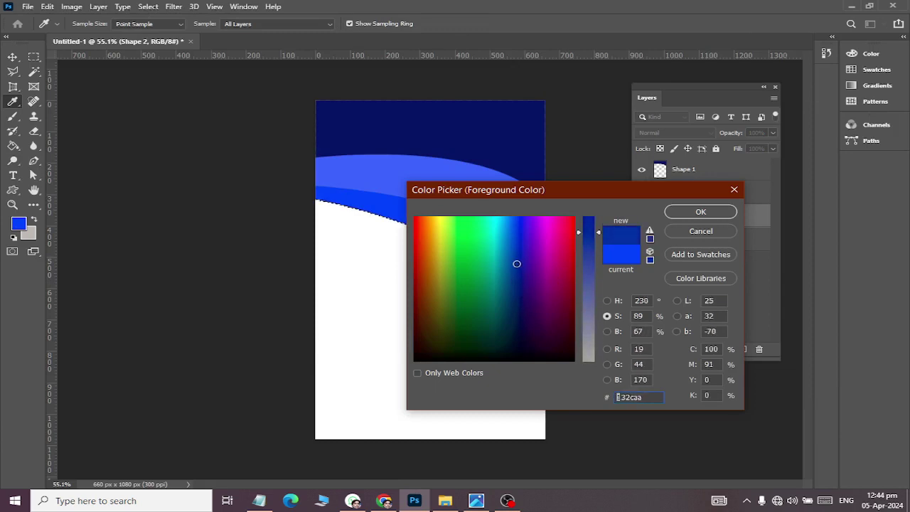
pyautogui.click(709, 212)
pyautogui.press('g')
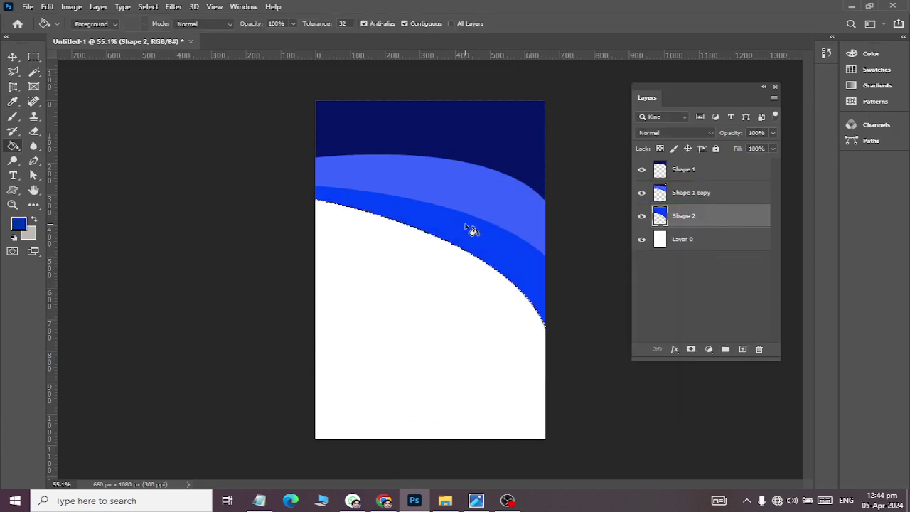
pyautogui.click(537, 254)
pyautogui.hotkey('alt', 'Tab')
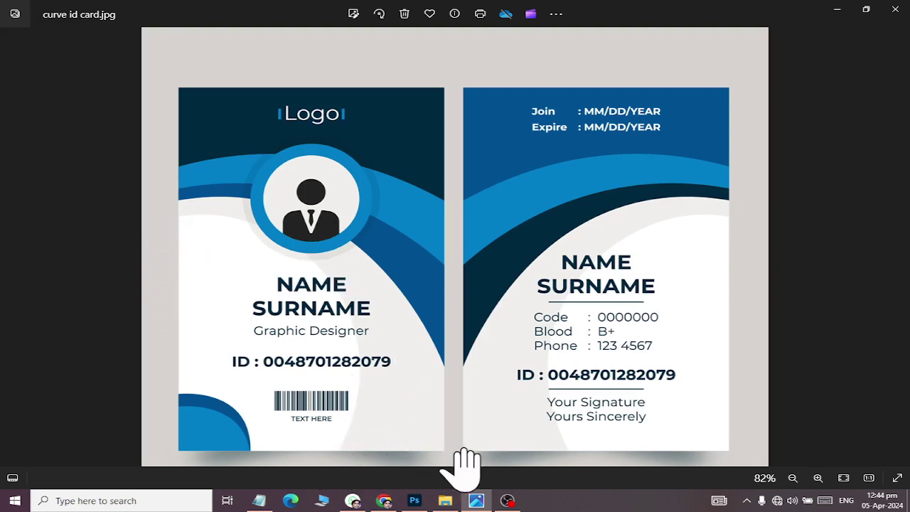
pyautogui.hotkey('alt', 'Tab')
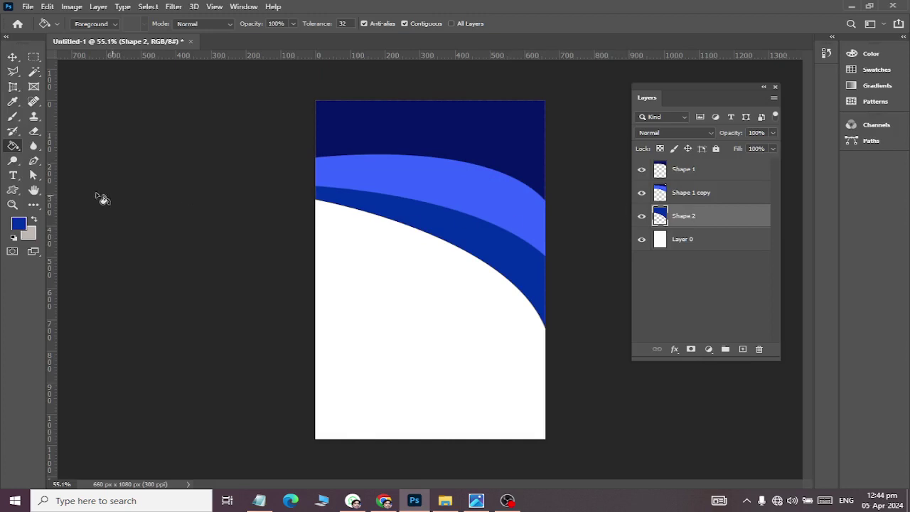
# - Add a new layer directly below Shape 2 for a pen shape and check the grey curve on the reference card
pyautogui.click(33, 160)
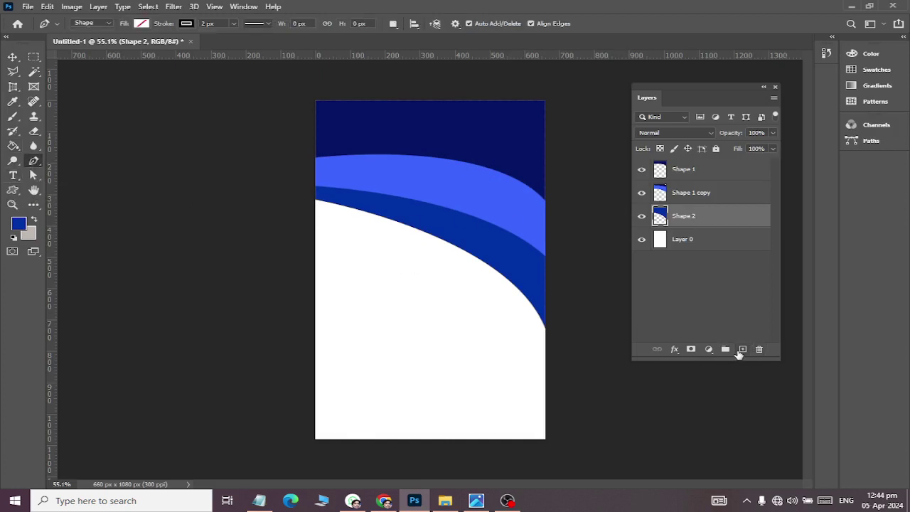
pyautogui.click(742, 349)
pyautogui.moveTo(700, 222); pyautogui.dragTo(695, 261)
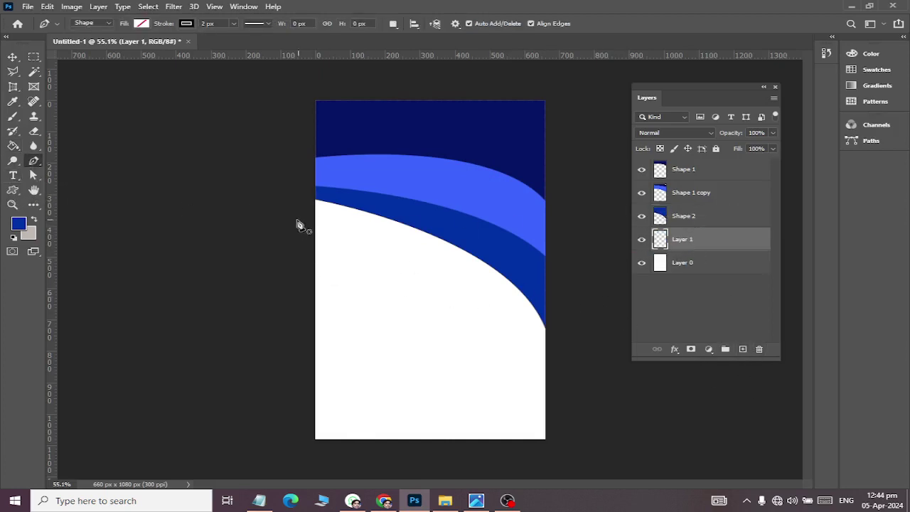
pyautogui.hotkey('alt', 'Tab')
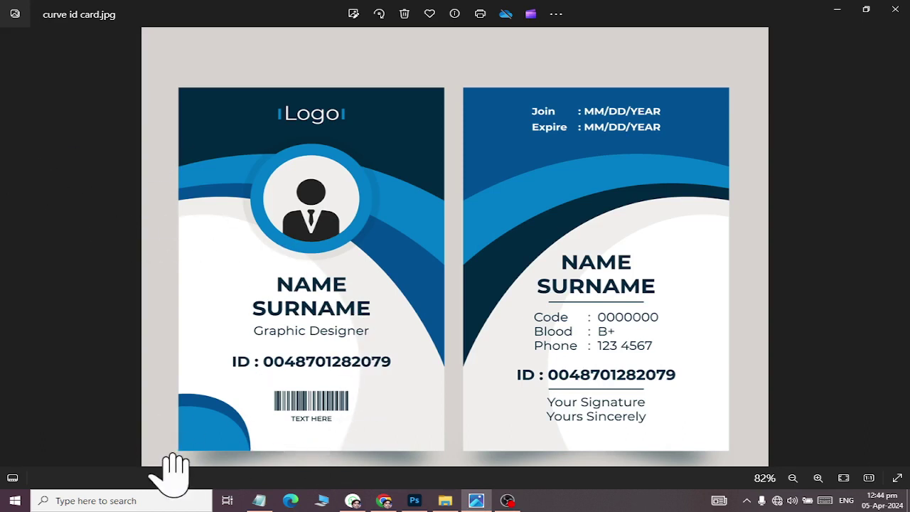
pyautogui.hotkey('alt', 'Tab')
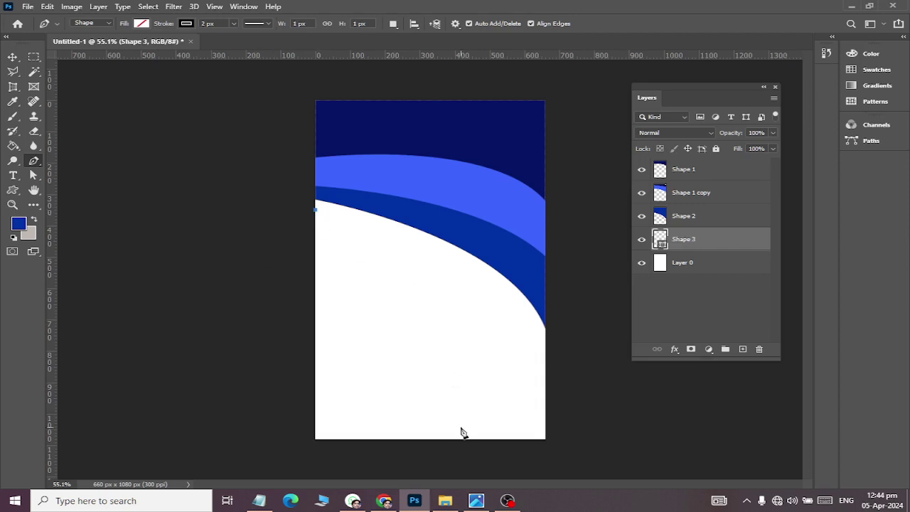
# - Draw a pen curve from the card's left edge below the third band to its bottom edge, removing the end point's outgoing handle
pyautogui.moveTo(451, 437)
pyautogui.mouseDown()
pyautogui.moveTo(384, 498)
pyautogui.moveTo(425, 506)
pyautogui.moveTo(405, 506)
pyautogui.moveTo(418, 508)
pyautogui.moveTo(438, 422)
pyautogui.moveTo(425, 462)
pyautogui.moveTo(379, 495)
pyautogui.moveTo(414, 455)
pyautogui.moveTo(419, 472)
pyautogui.moveTo(399, 464)
pyautogui.mouseUp()
pyautogui.scroll(-5, 438, 429)
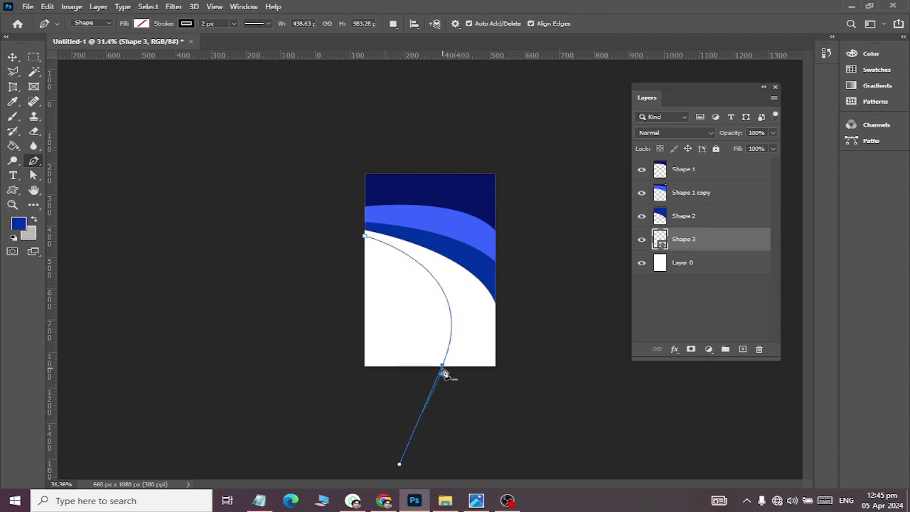
pyautogui.keyDown('alt'); pyautogui.click(441, 368); pyautogui.keyUp('alt')
pyautogui.hotkey('ctrl', 'z')
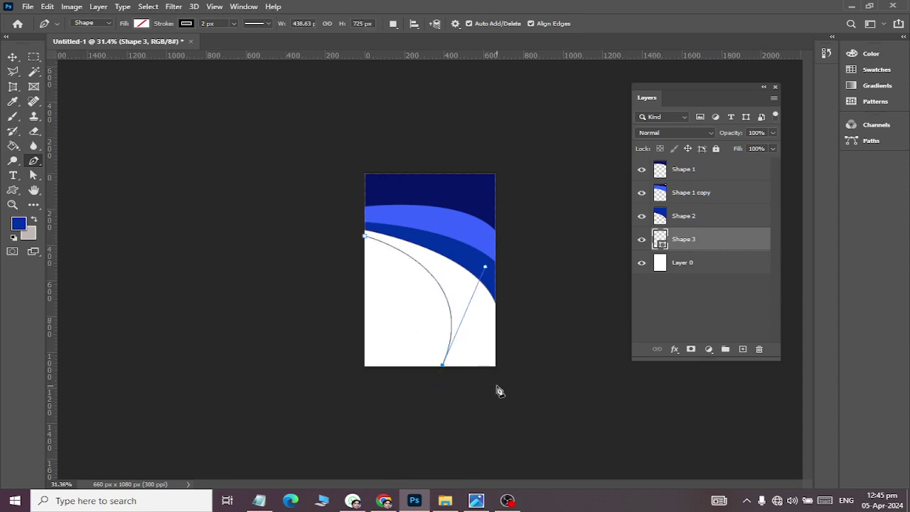
# - Close the pen path around the outside of the card back to its starting point, making a shape about 1178 by 1424 px
pyautogui.click(442, 381)
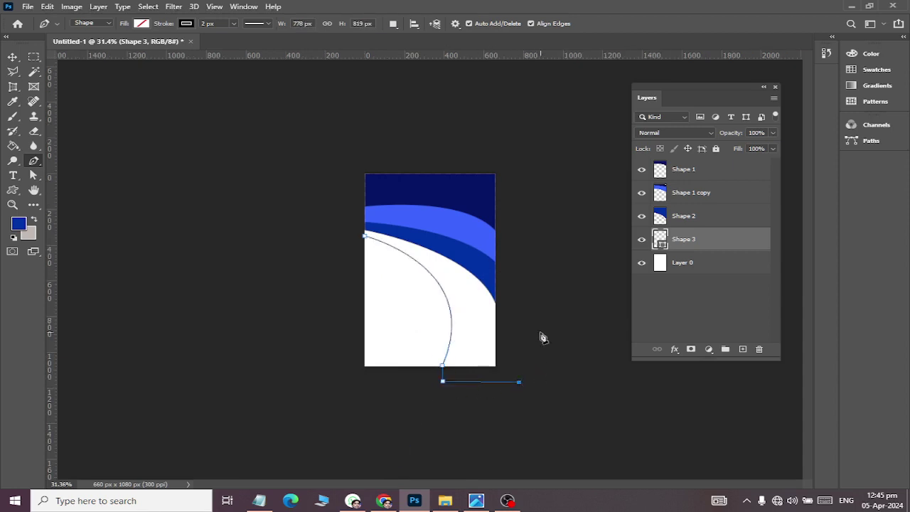
pyautogui.moveTo(535, 292); pyautogui.dragTo(534, 264)
pyautogui.moveTo(522, 167); pyautogui.dragTo(523, 149)
pyautogui.click(495, 129)
pyautogui.click(353, 131)
pyautogui.click(316, 152)
pyautogui.click(328, 201)
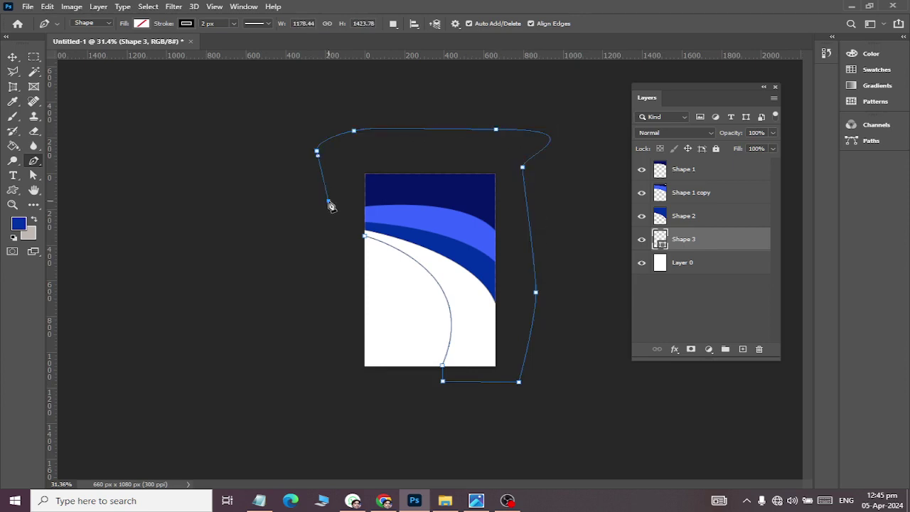
pyautogui.click(366, 237)
pyautogui.hotkey('ctrl', 'z')
pyautogui.scroll(-1, 367, 243)
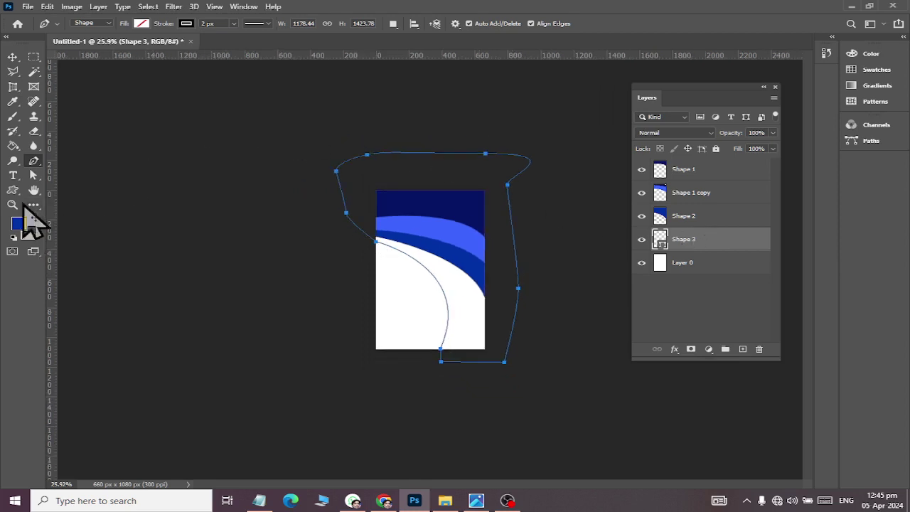
# - Fill the new pen shape with a very light lavender grey and remove its stroke
pyautogui.click(141, 23)
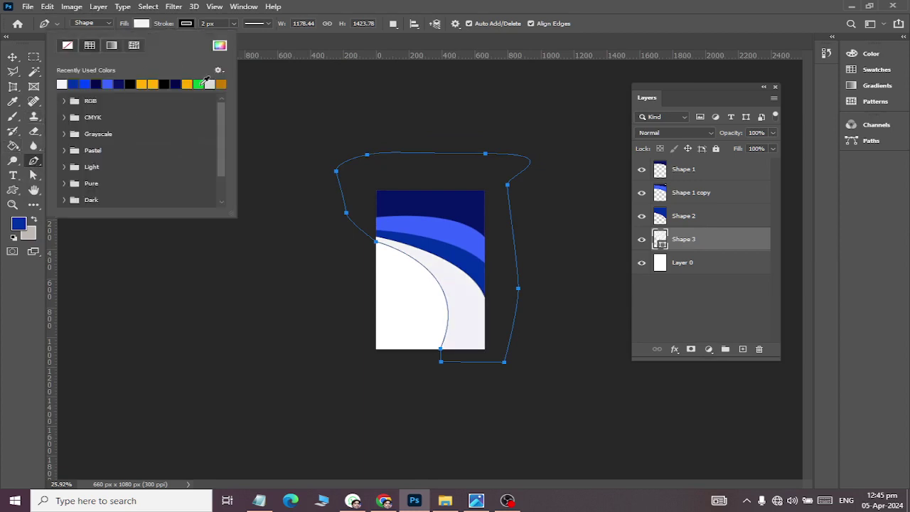
pyautogui.click(19, 223)
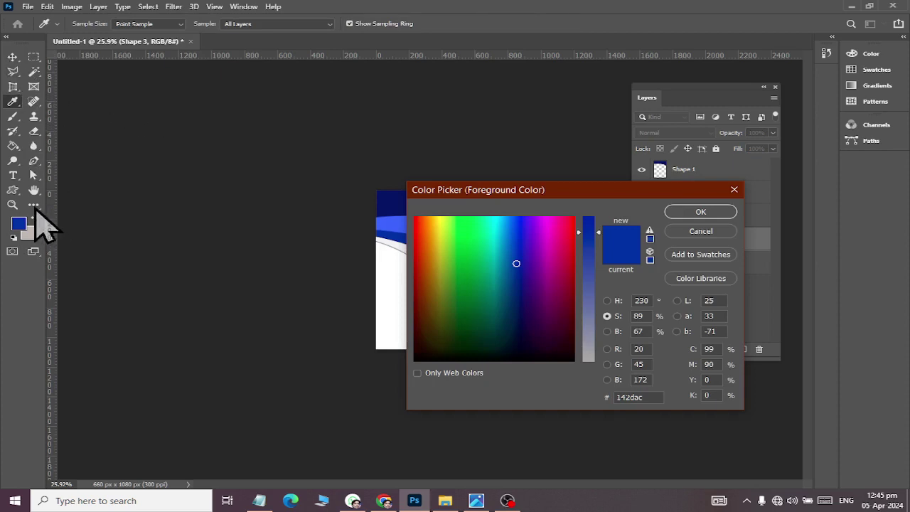
pyautogui.click(689, 231)
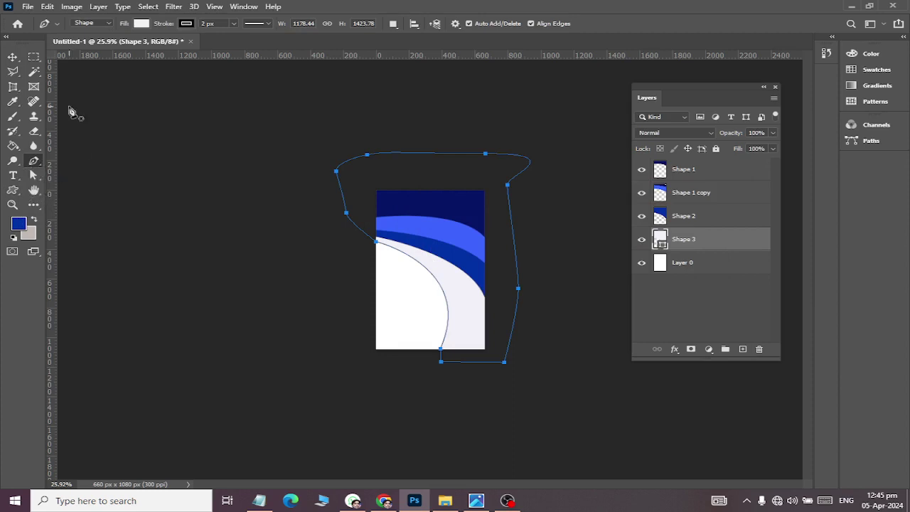
pyautogui.click(186, 23)
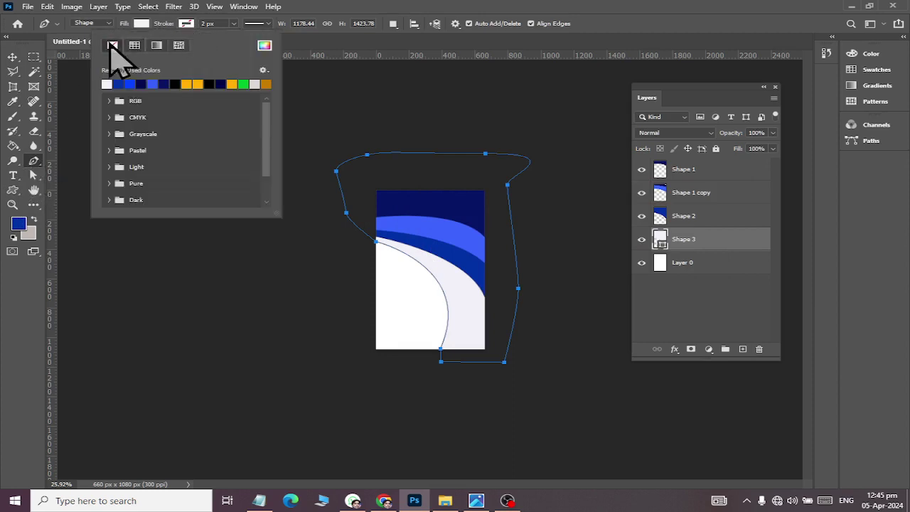
pyautogui.click(12, 57)
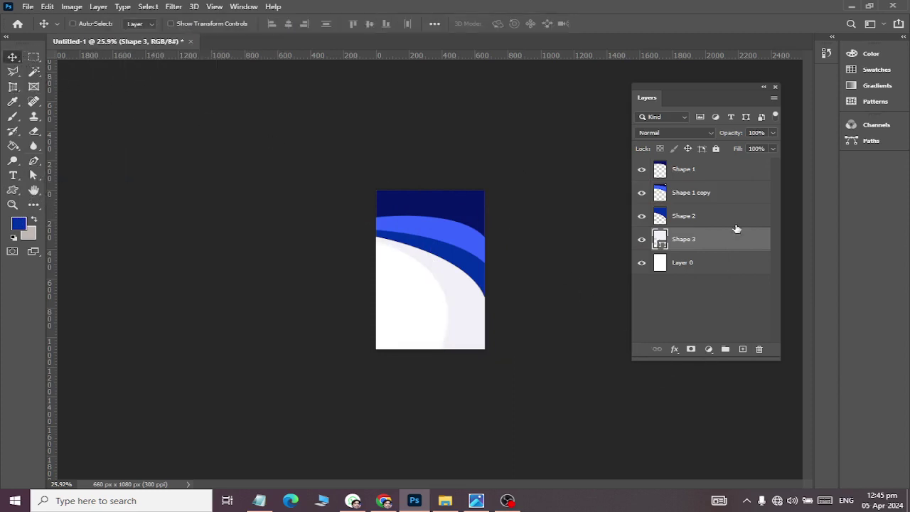
# - Rasterize the Shape 3 layer and load its outline as a selection
pyautogui.rightClick(685, 246)
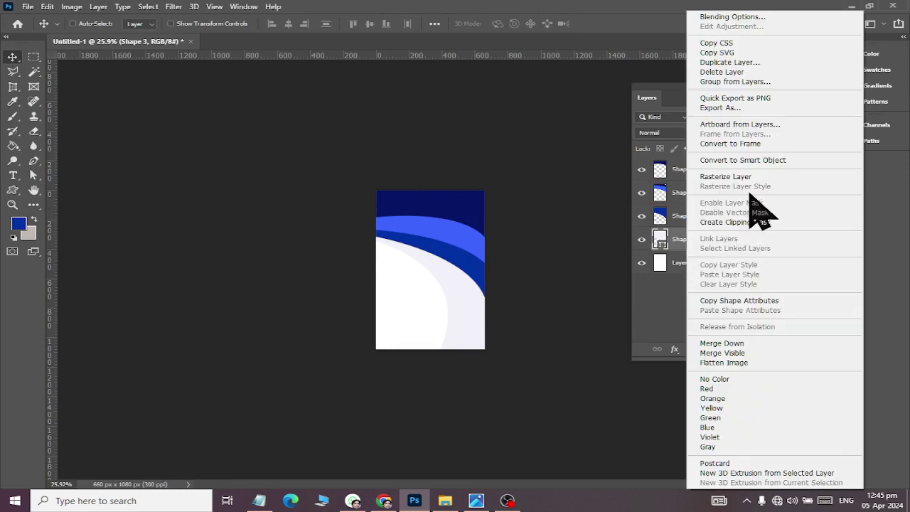
pyautogui.click(745, 186)
pyautogui.keyDown('ctrl'); pyautogui.click(666, 240); pyautogui.keyUp('ctrl')
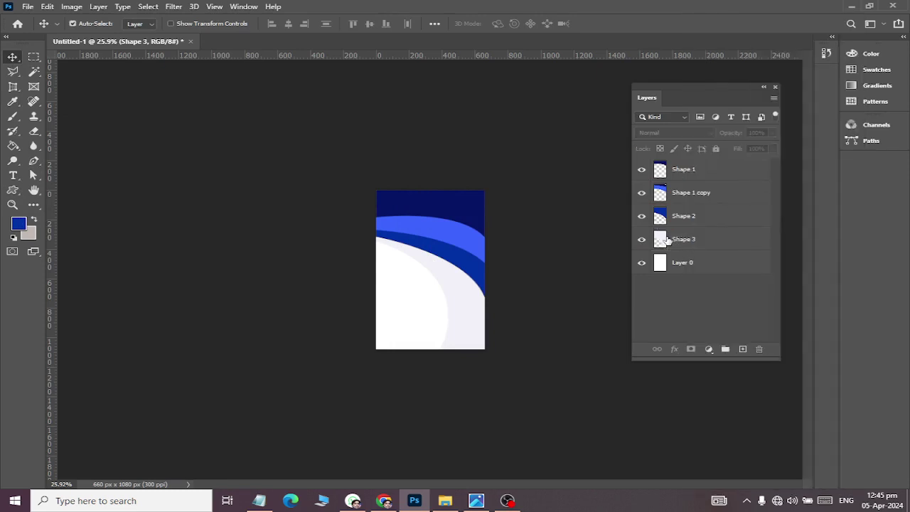
pyautogui.keyDown('ctrl'); pyautogui.click(660, 241); pyautogui.keyUp('ctrl')
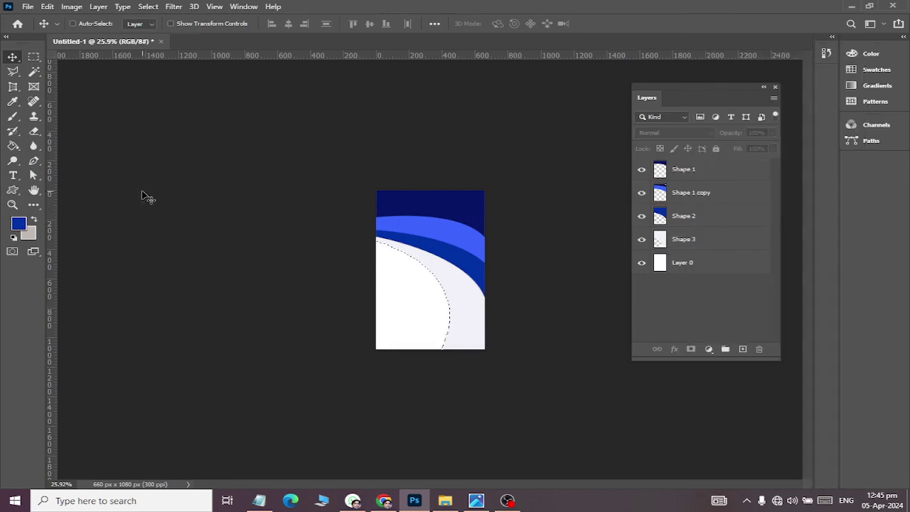
# - Fill the selected area on Shape 3 with a foreground light grey of about #d8d5d5 using the Paint Bucket
pyautogui.click(12, 146)
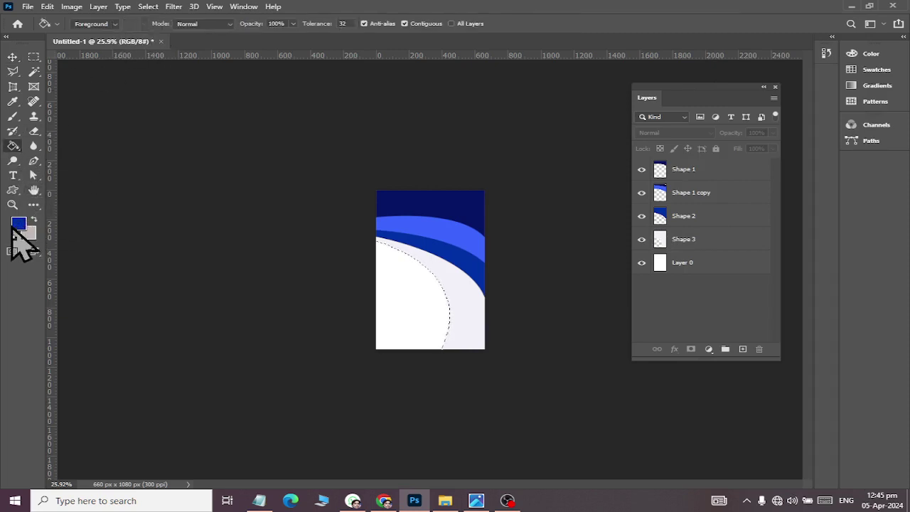
pyautogui.click(115, 27)
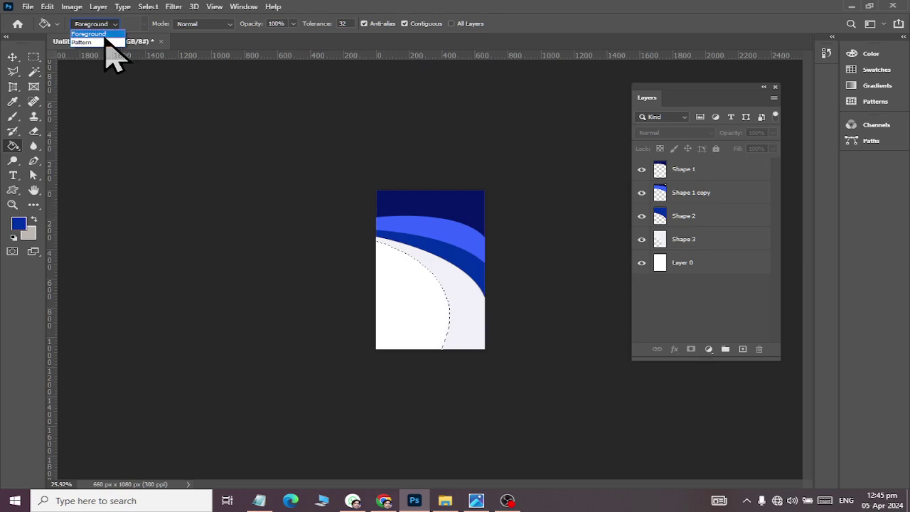
pyautogui.click(106, 33)
pyautogui.click(18, 224)
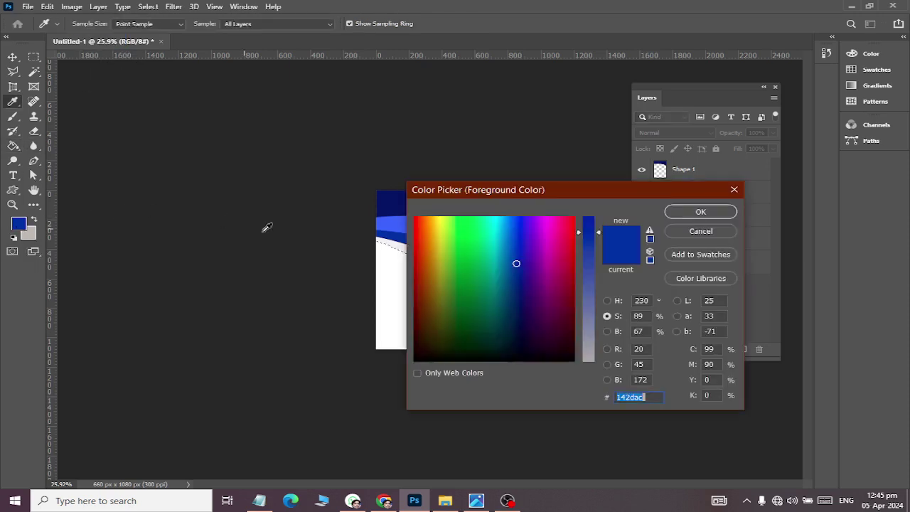
pyautogui.write('f6f4f2')
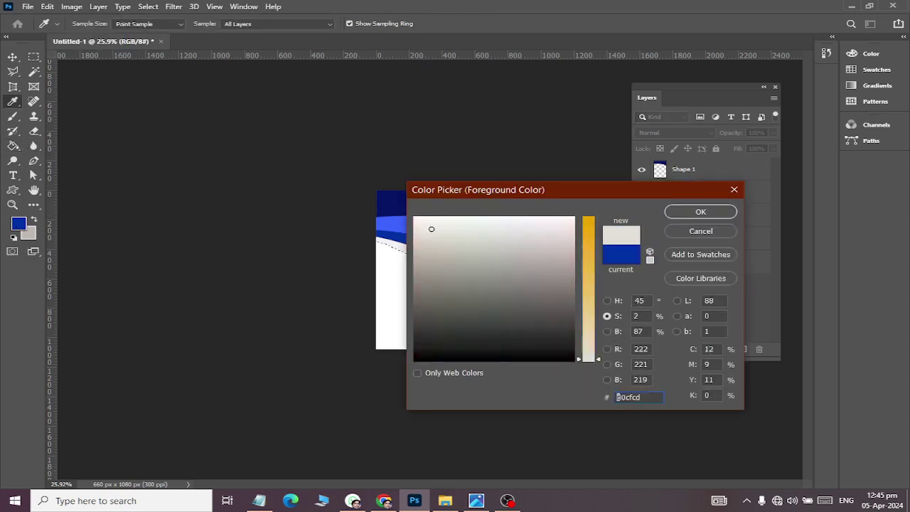
pyautogui.moveTo(426, 223); pyautogui.dragTo(417, 239)
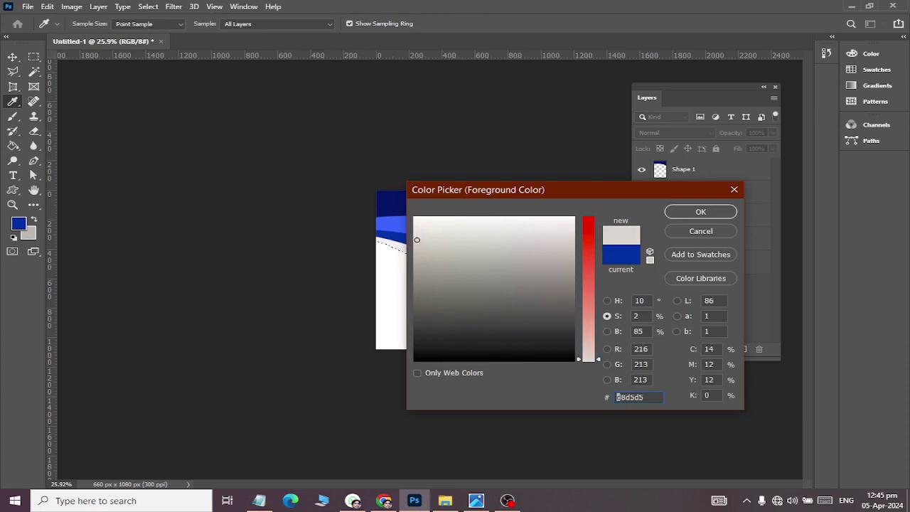
pyautogui.click(709, 212)
pyautogui.click(471, 321)
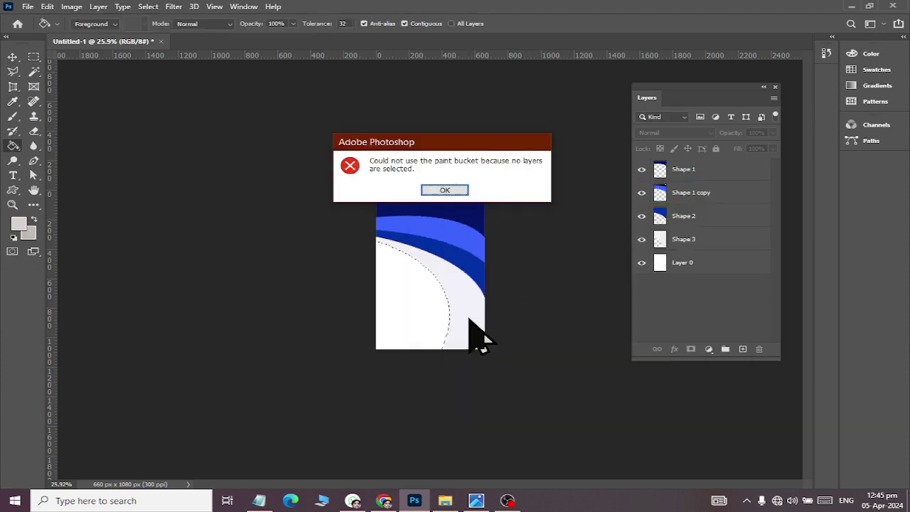
pyautogui.click(450, 190)
pyautogui.click(685, 243)
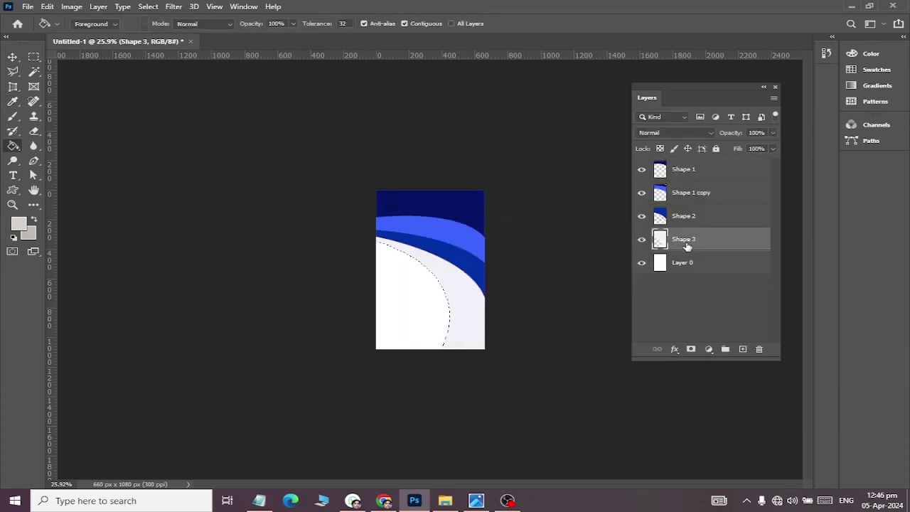
pyautogui.click(451, 297)
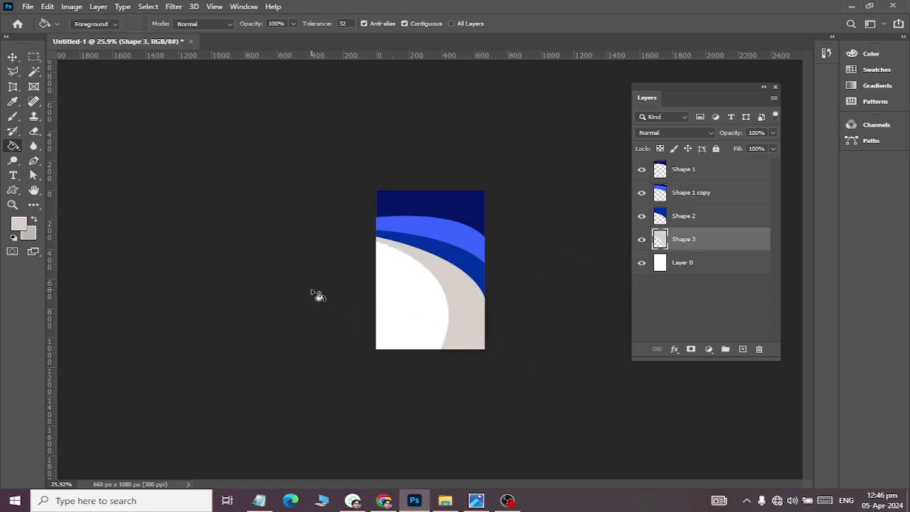
# - Check the reference card's corner shape and draw a circle about 426 px wide over the card's lower-left corner, above Shape 1
pyautogui.hotkey('alt', 'Tab')
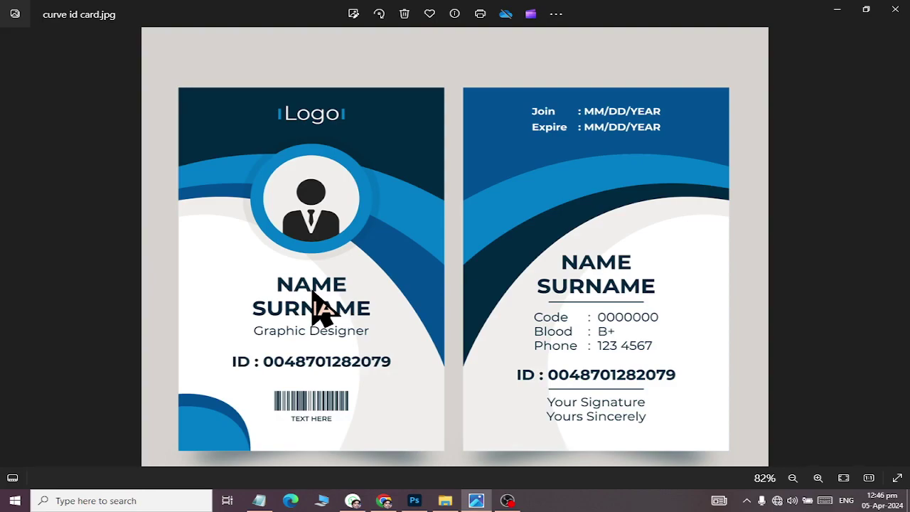
pyautogui.hotkey('alt', 'Tab')
pyautogui.hotkey('alt', 'Tab')
pyautogui.hotkey('alt', 'Tab')
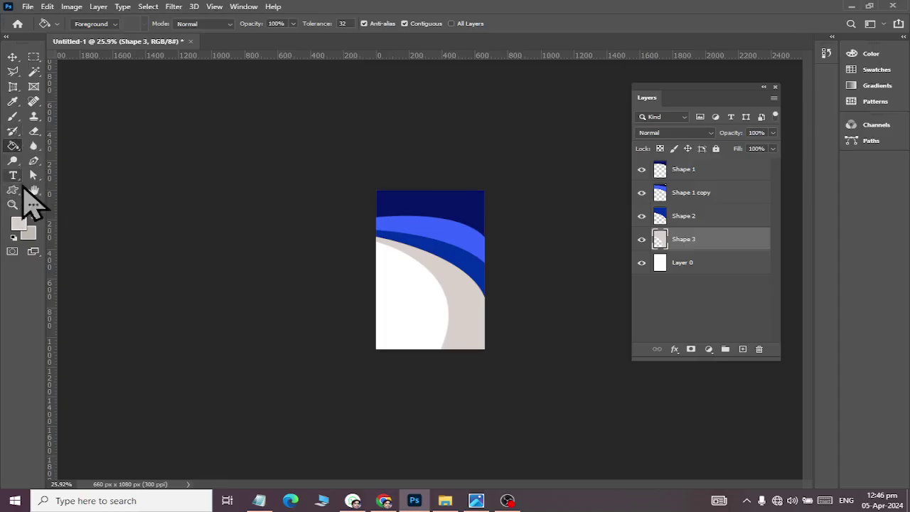
pyautogui.click(12, 190)
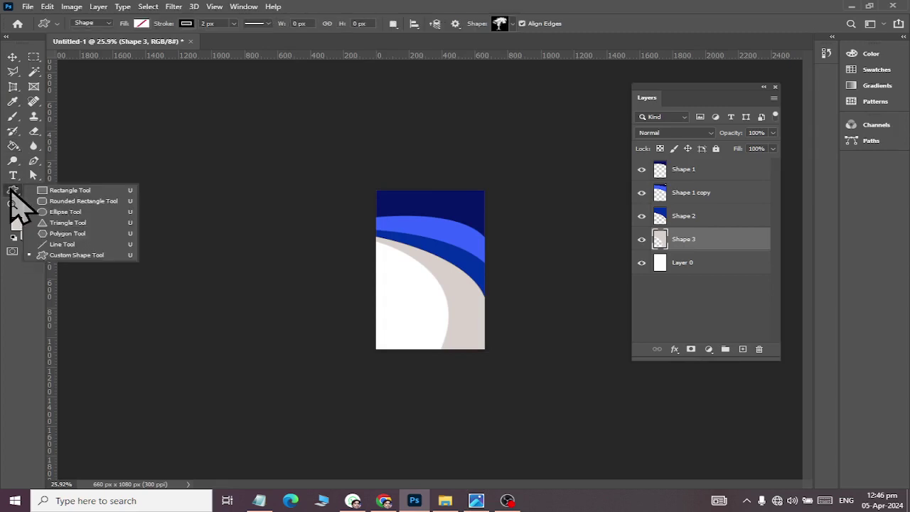
pyautogui.click(79, 212)
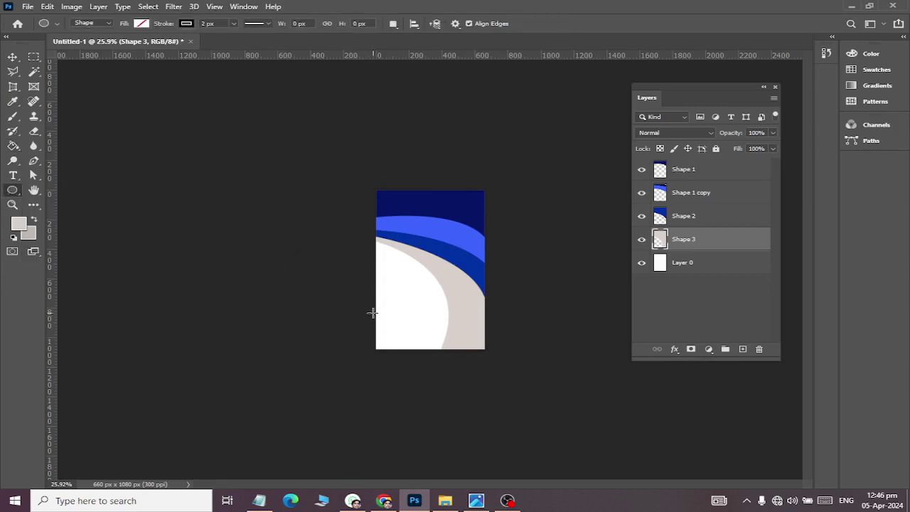
pyautogui.click(679, 171)
pyautogui.moveTo(331, 315); pyautogui.dragTo(402, 378)
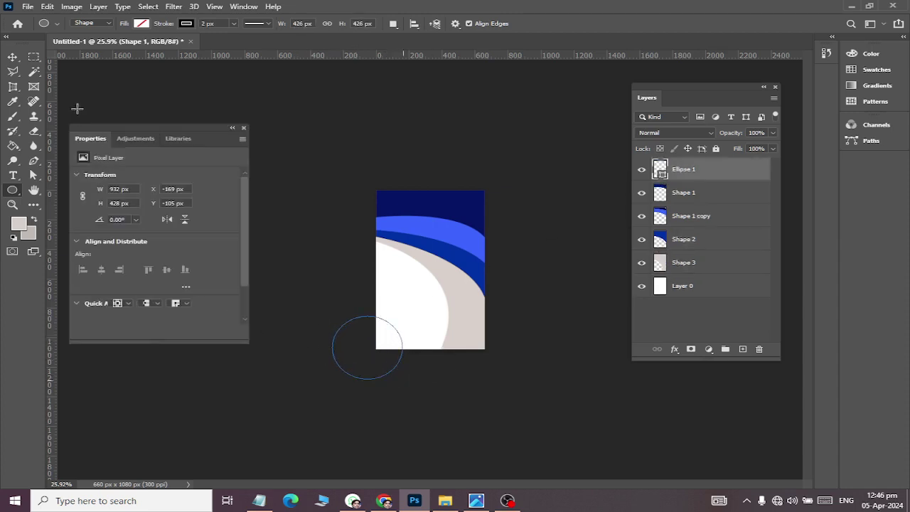
# - Fill the circle at the card's lower-left corner with the recently used bright blue #4c65ff
pyautogui.click(12, 57)
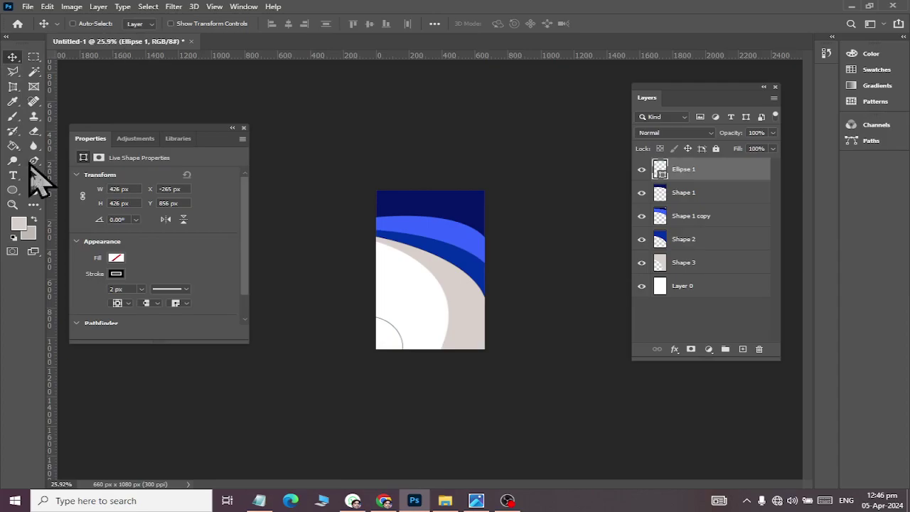
pyautogui.click(13, 189)
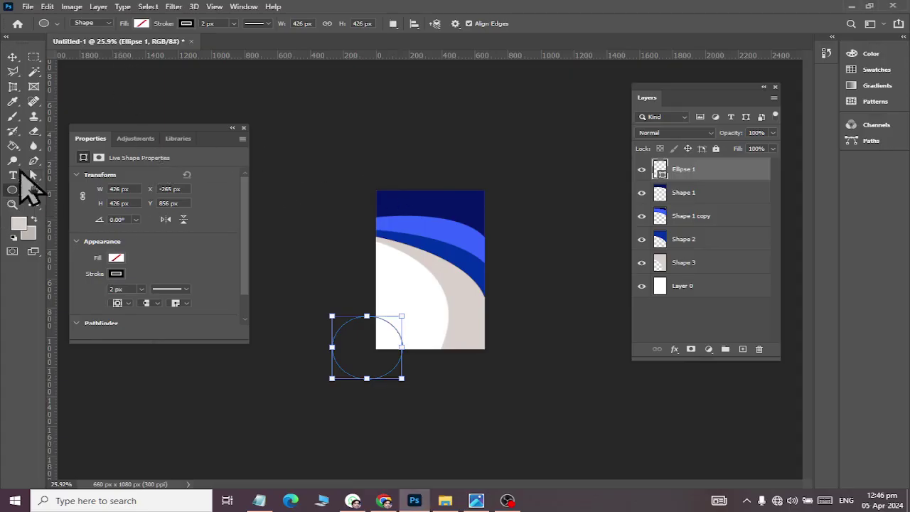
pyautogui.click(142, 23)
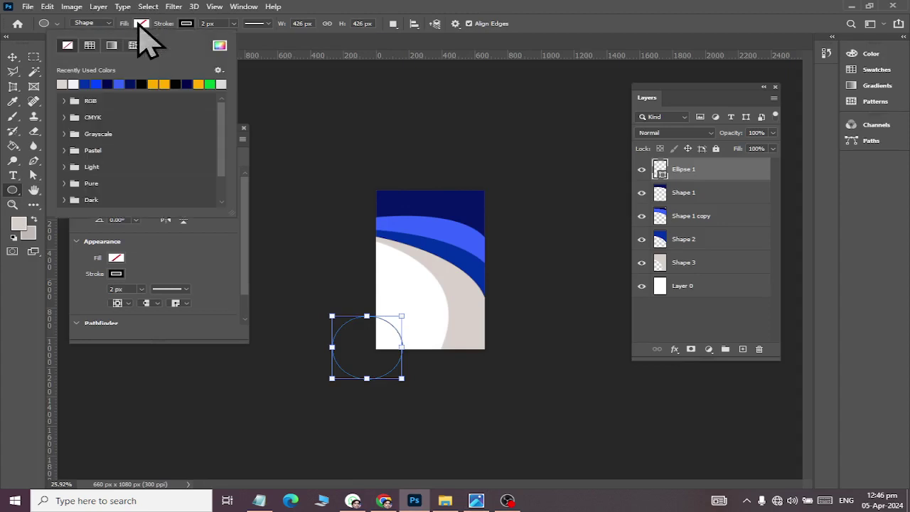
pyautogui.click(120, 85)
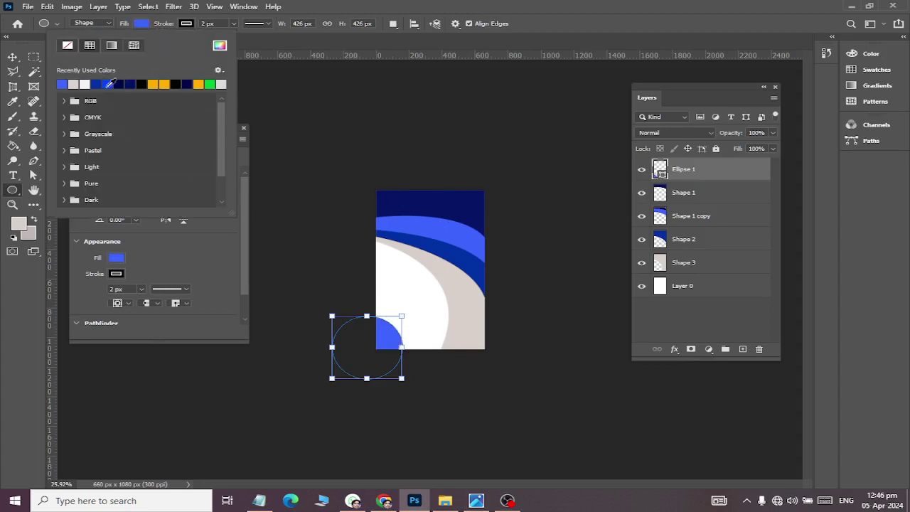
# - Compare with the reference card and reposition the bright blue corner circle at X -225 px, Y 874 px
pyautogui.click(12, 57)
pyautogui.hotkey('alt', 'Tab')
pyautogui.hotkey('alt', 'Tab')
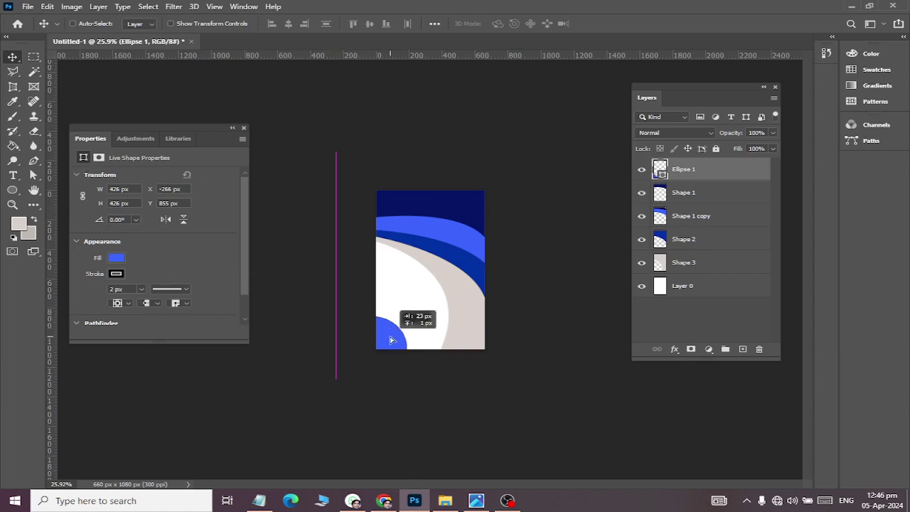
pyautogui.hotkey('alt', 'Tab')
pyautogui.hotkey('alt', 'Tab')
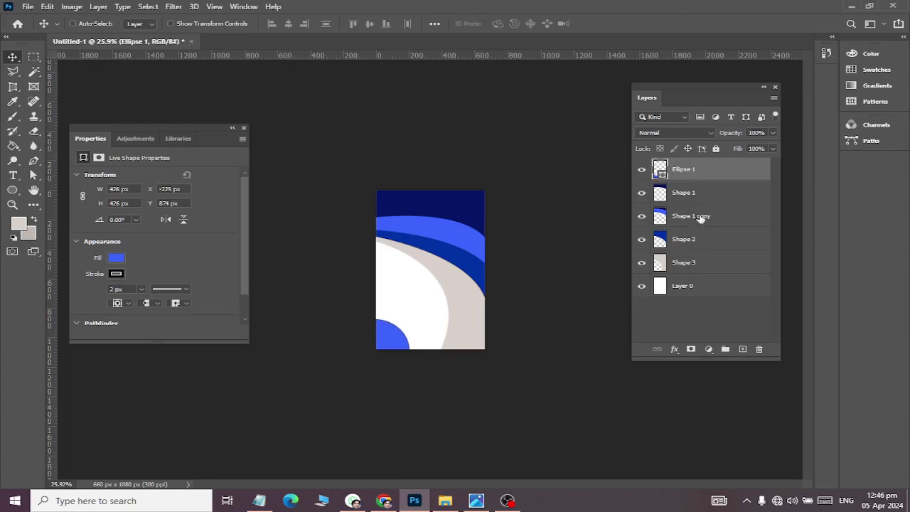
# - Duplicate the corner circle's layer and place the copy beneath the original circle, checking the reference card
pyautogui.hotkey('ctrl', 'j')
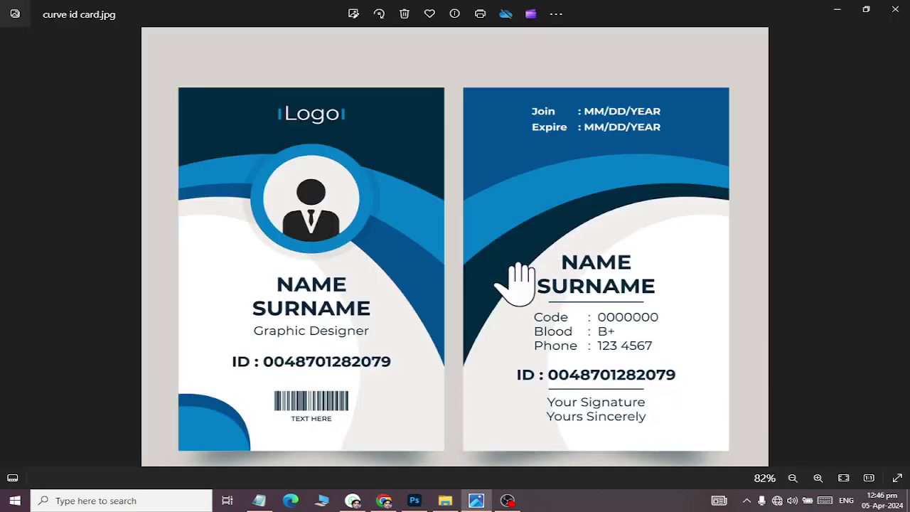
pyautogui.hotkey('alt', 'Tab')
pyautogui.hotkey('alt', 'Tab')
pyautogui.moveTo(700, 172); pyautogui.dragTo(674, 197)
# - Recolor the circle copy with the dark blue sampled from the card's lowest header band
pyautogui.doubleClick(660, 193)
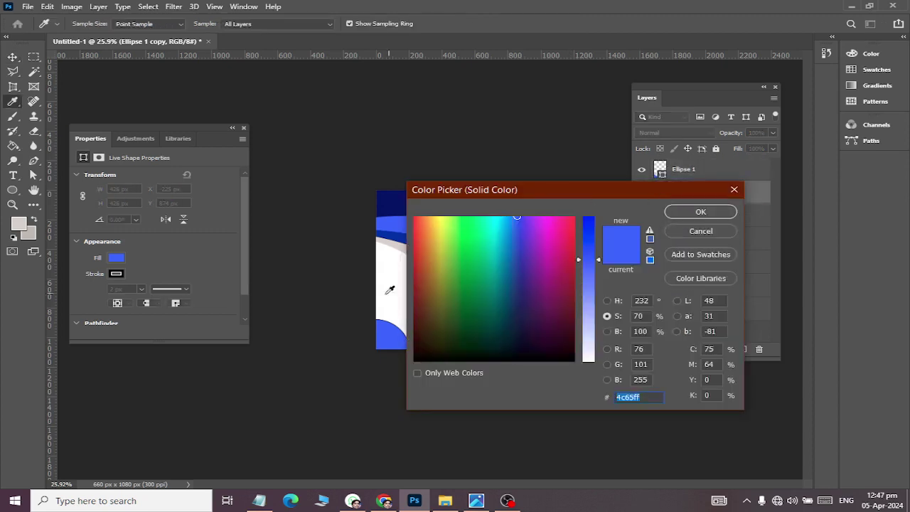
pyautogui.click(402, 236)
pyautogui.click(679, 211)
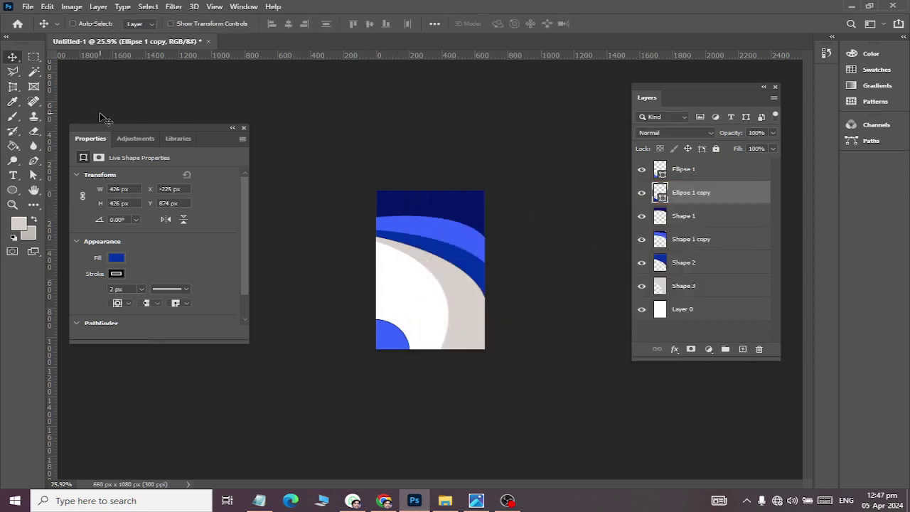
# - Offset the dark blue circle copy to about X -214 px, Y 811 px so it rims the bright circle as in the reference
pyautogui.moveTo(401, 340); pyautogui.dragTo(411, 338)
pyautogui.press('Left')
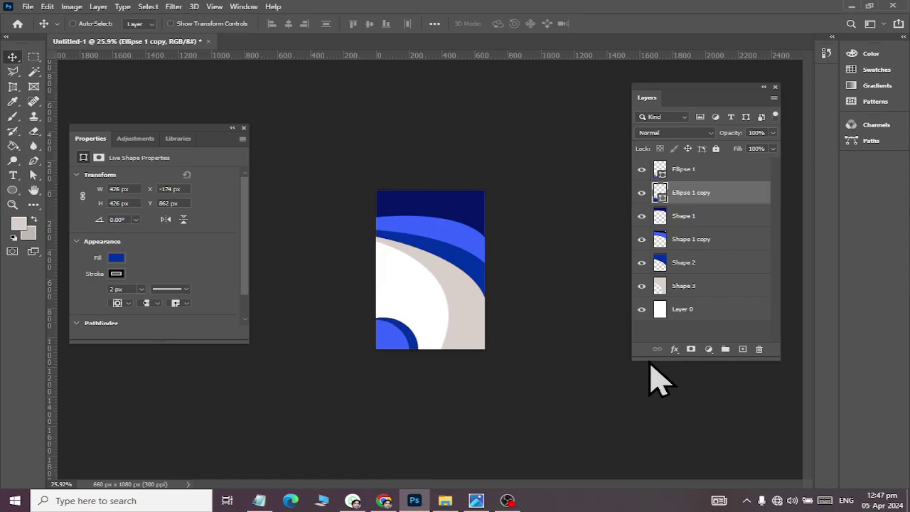
pyautogui.hotkey('alt', 'Tab')
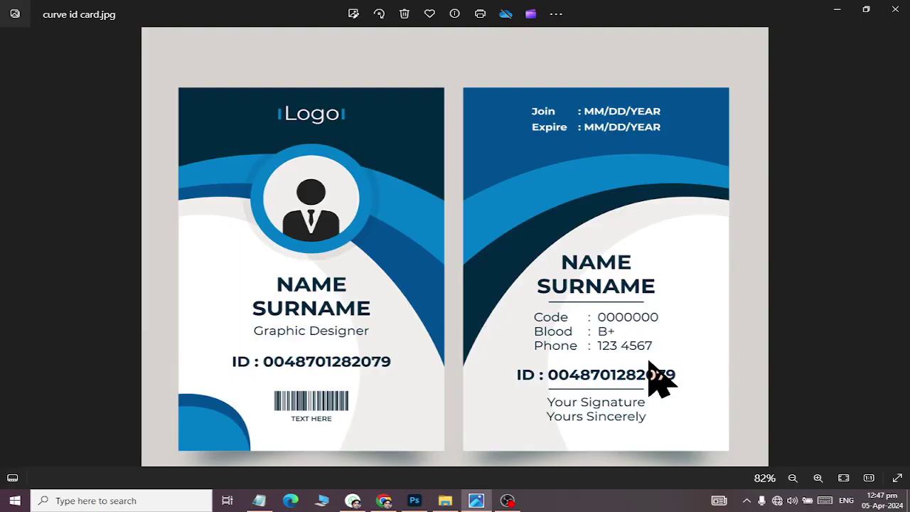
pyautogui.hotkey('alt', 'Tab')
pyautogui.press('Left')
pyautogui.press('Left')
pyautogui.press('Left')
pyautogui.press('Up')
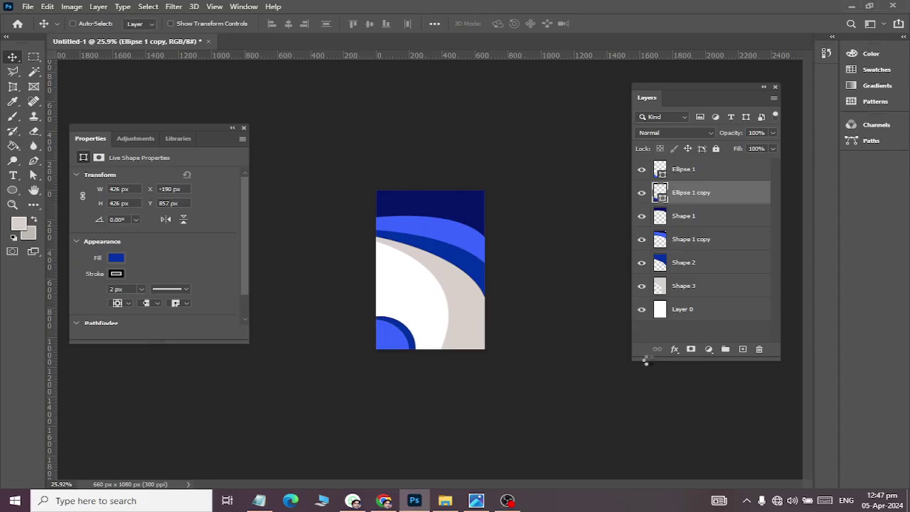
pyautogui.press('Left')
pyautogui.press('Left')
pyautogui.press('Left')
pyautogui.press('Left')
pyautogui.press('Up')
pyautogui.press('Up')
pyautogui.press('Up')
pyautogui.press('Up')
pyautogui.press('Up')
pyautogui.press('Up')
pyautogui.press('Up')
pyautogui.press('Up')
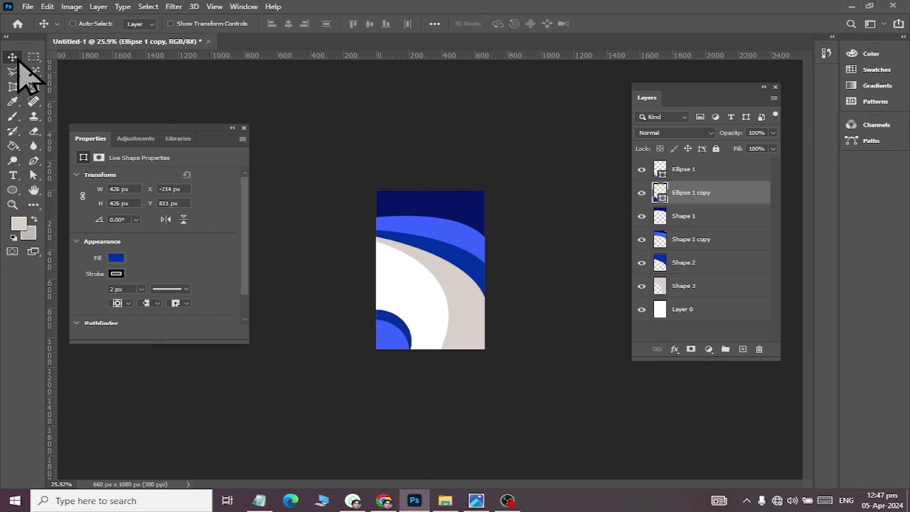
# - Select the Ellipse 1 layer, start saving the document on the computer and go to the Documents folder
pyautogui.click(745, 175)
pyautogui.hotkey('ctrl', 's')
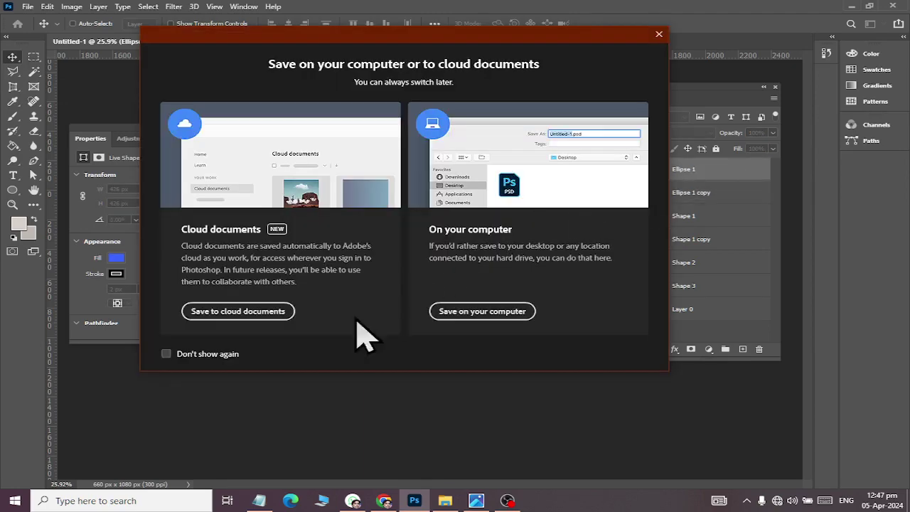
pyautogui.click(469, 313)
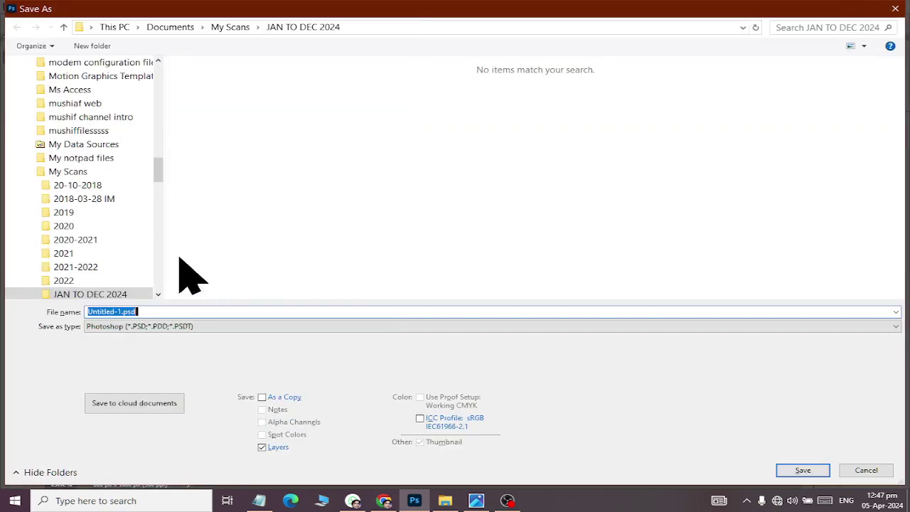
pyautogui.moveTo(164, 188); pyautogui.dragTo(163, 112)
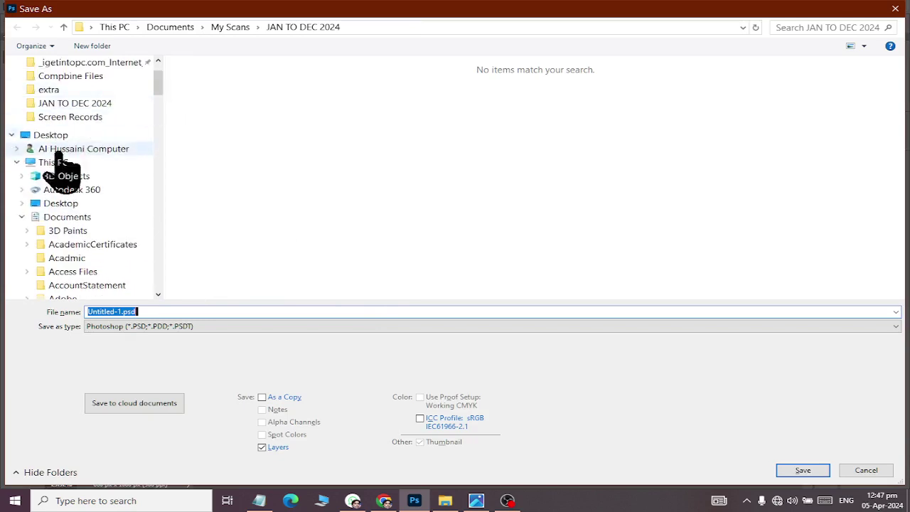
pyautogui.click(66, 217)
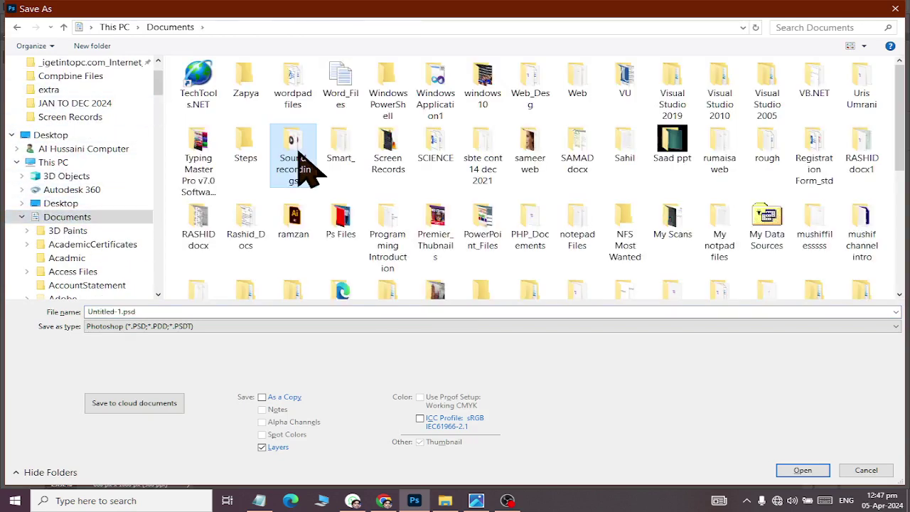
pyautogui.press('a')
pyautogui.press('Return')
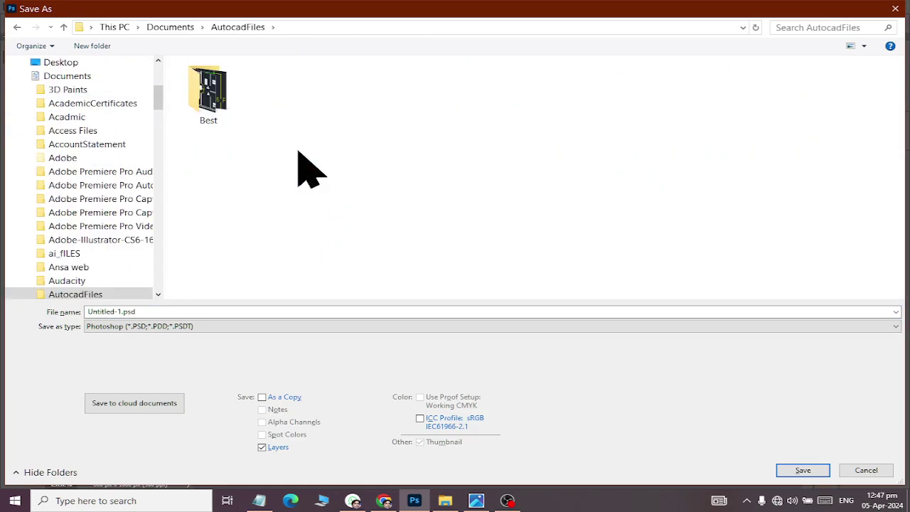
pyautogui.press('BackSpace')
# - Open the Apple PS subfolder inside Ps Files as the save location
pyautogui.write('tps')
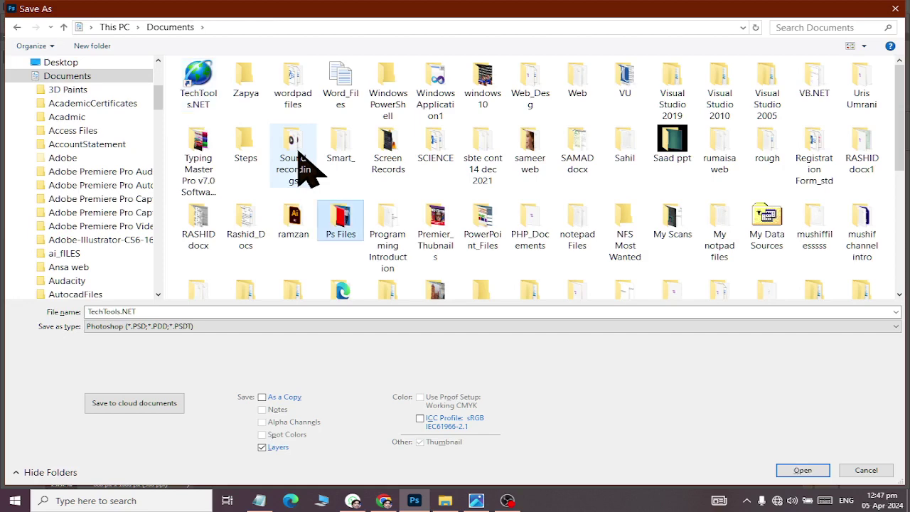
pyautogui.press('Return')
pyautogui.write('ap')
pyautogui.press('Return')
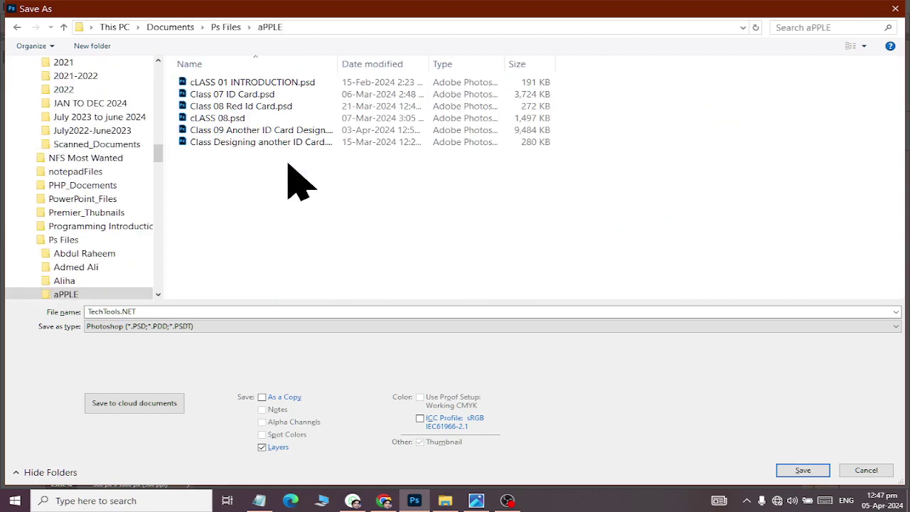
pyautogui.press('BackSpace')
pyautogui.press('Down')
pyautogui.press('Return')
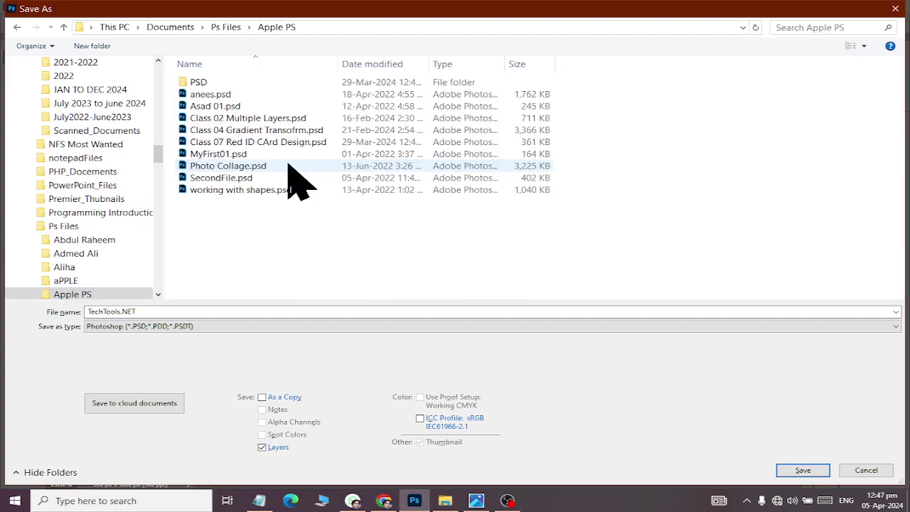
# - Save the file as Class 14 Another Id Card in Photoshop format with Maximize Compatibility enabled
pyautogui.click(232, 310)
pyautogui.write('C')
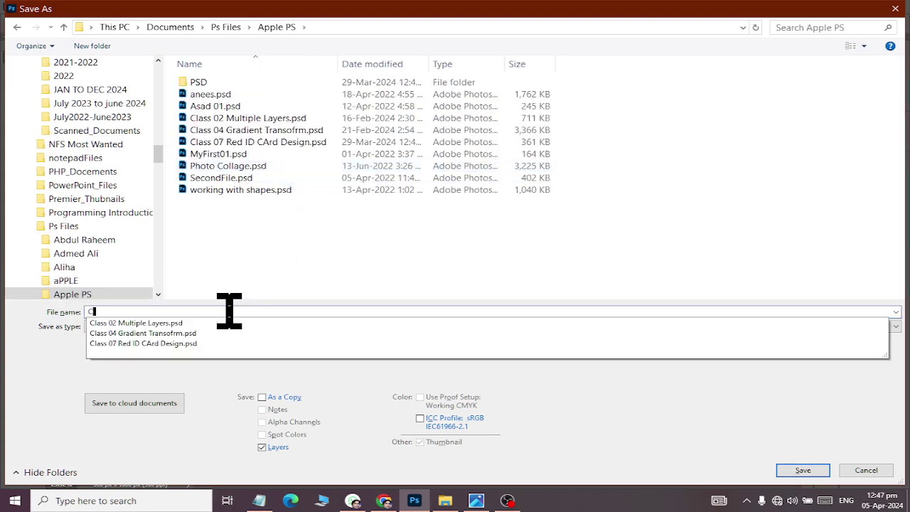
pyautogui.write('lass 14')
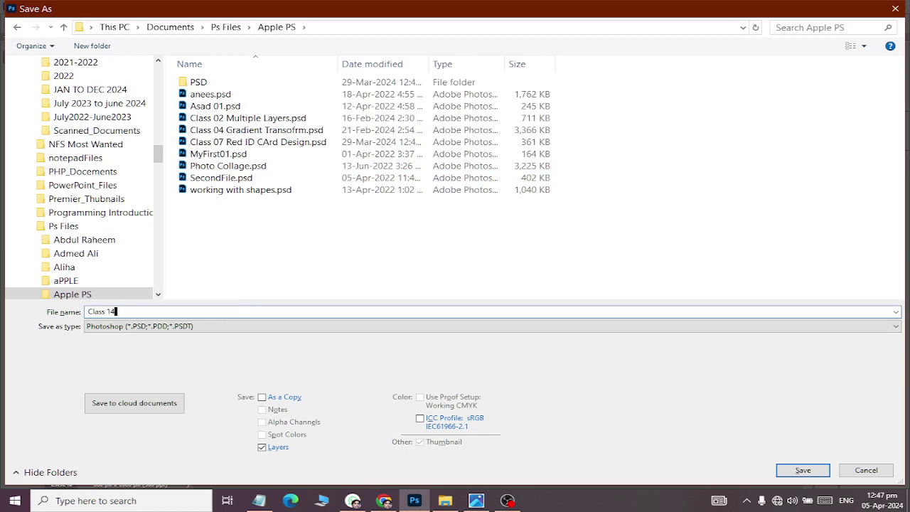
pyautogui.write(' Another Id Card')
pyautogui.press('Return')
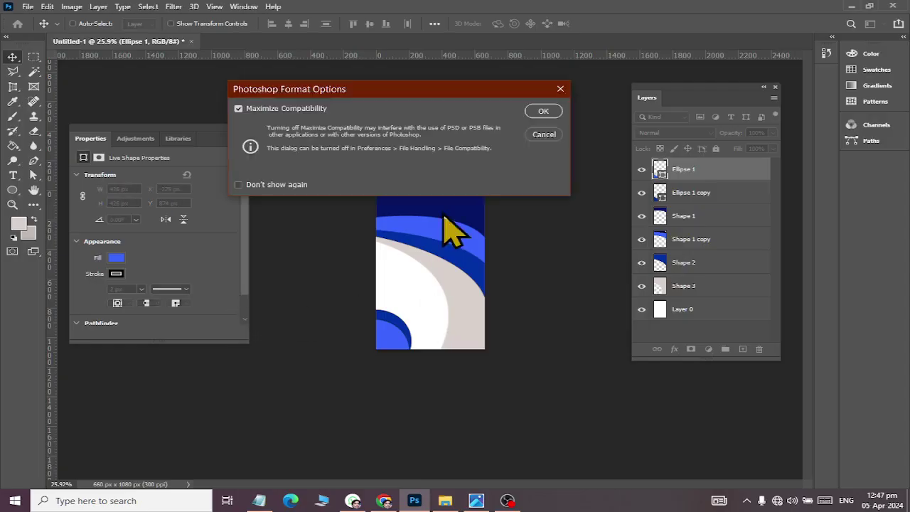
pyautogui.click(543, 113)
# - Check the reference card's photo frame and draw a circle about 299 px wide over the lower header bands, right of the card's centre
pyautogui.hotkey('alt', 'Tab')
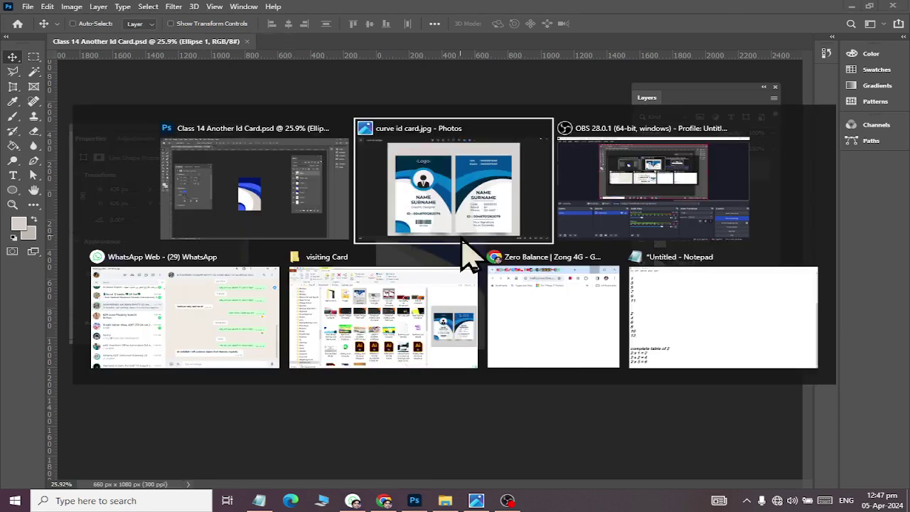
pyautogui.click(461, 238)
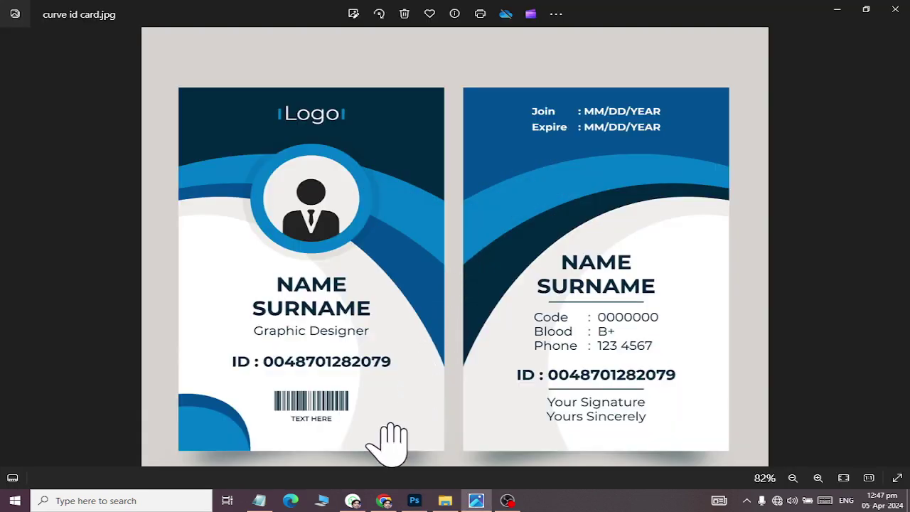
pyautogui.hotkey('alt', 'Tab')
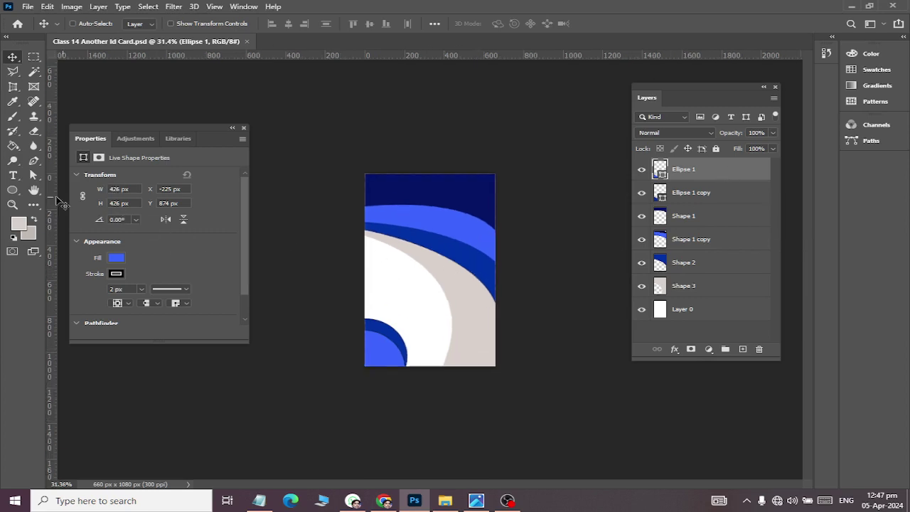
pyautogui.click(12, 190)
pyautogui.scroll(2, 420, 242)
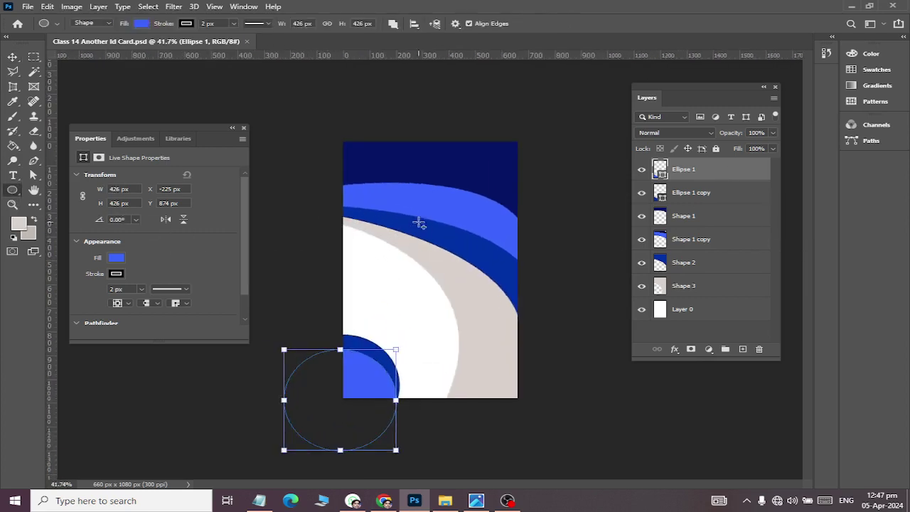
pyautogui.moveTo(419, 223); pyautogui.dragTo(501, 325)
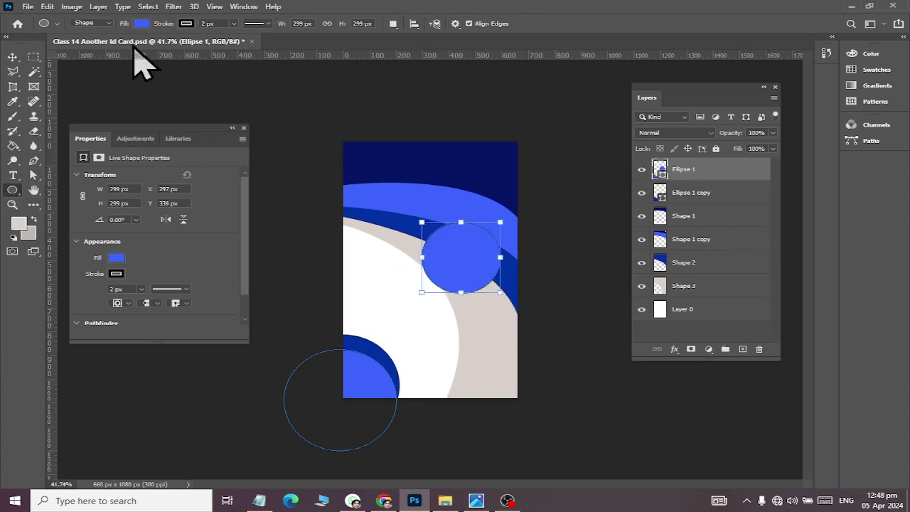
pyautogui.hotkey('alt', 'Tab')
pyautogui.hotkey('alt', 'Tab')
# - Fill the new circle's Ellipse 1 layer with the recently used light grey and remove its stroke
pyautogui.click(142, 23)
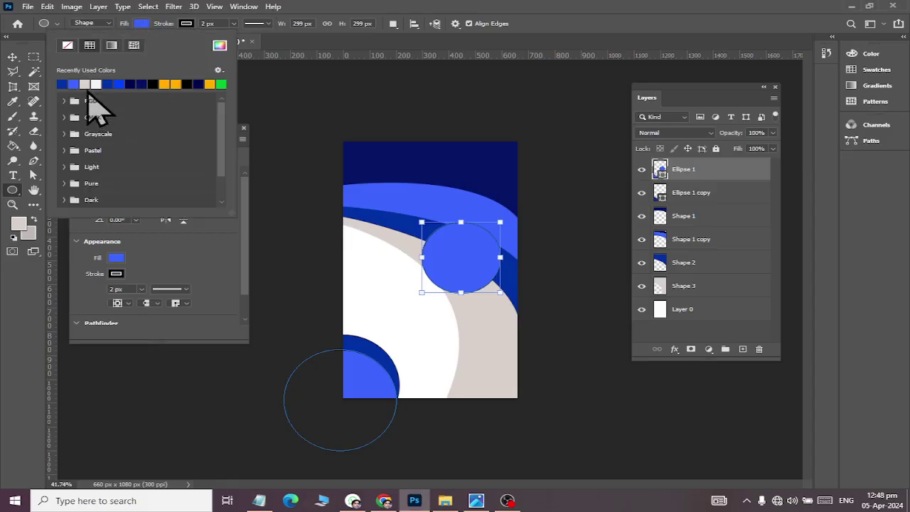
pyautogui.click(84, 84)
pyautogui.click(12, 57)
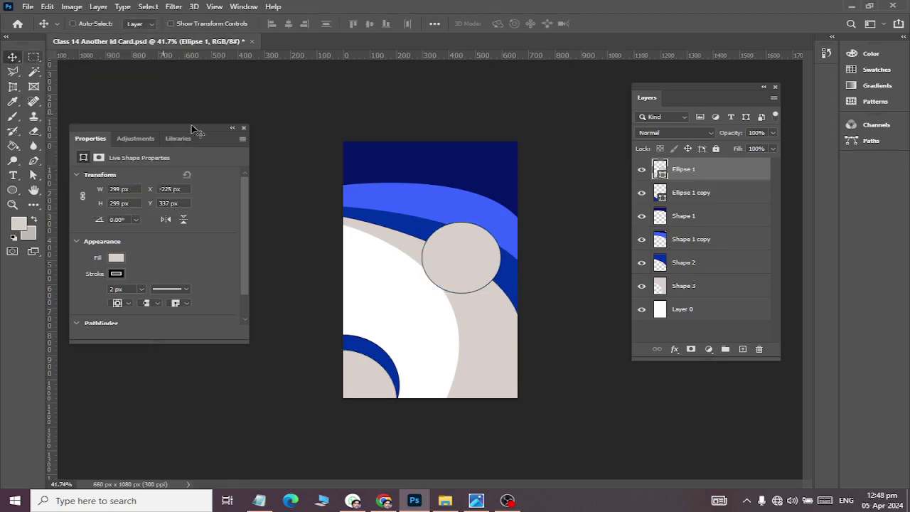
pyautogui.click(12, 190)
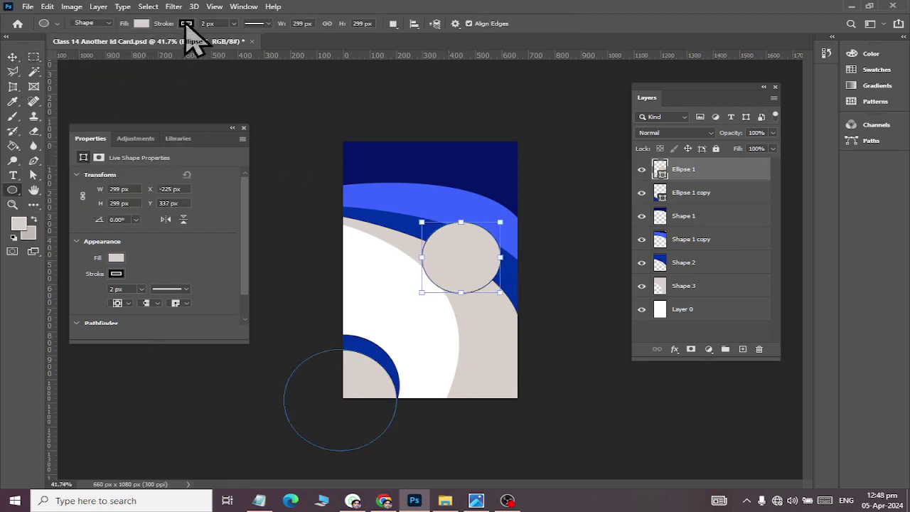
pyautogui.click(186, 23)
pyautogui.click(112, 44)
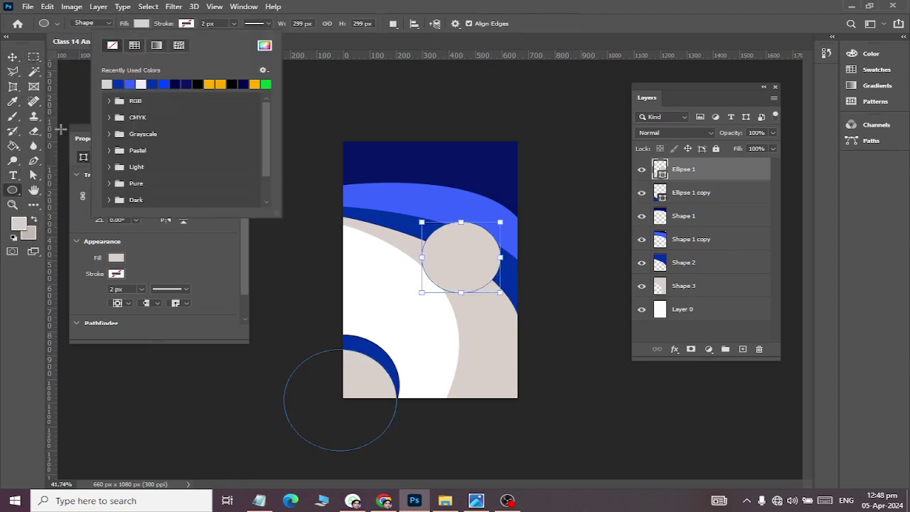
# - Select the Ellipse 1 and Layer 0 layers together and align their horizontal centers
pyautogui.click(12, 57)
pyautogui.click(12, 57)
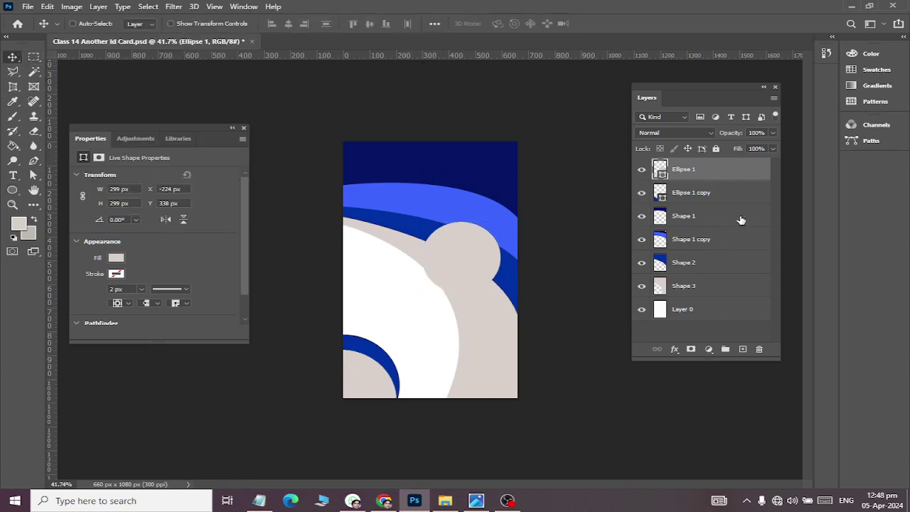
pyautogui.keyDown('ctrl'); pyautogui.click(679, 311); pyautogui.keyUp('ctrl')
pyautogui.click(288, 23)
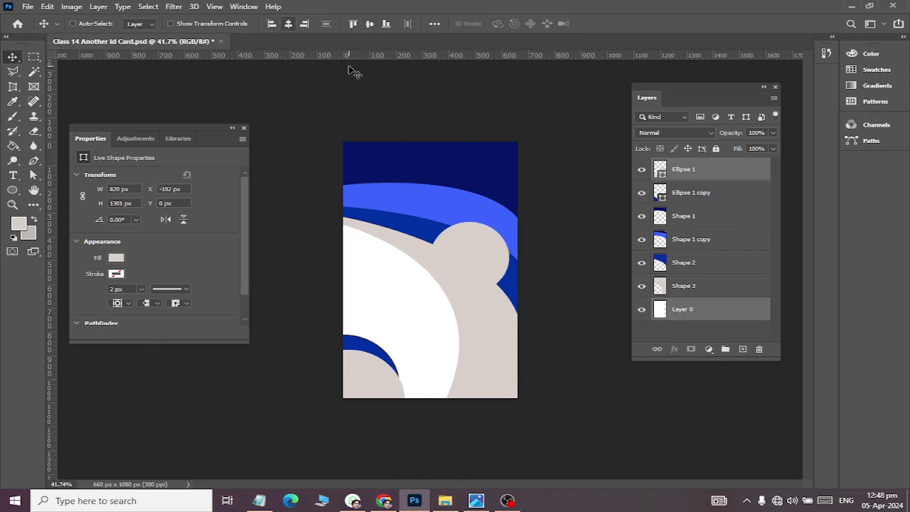
# - Try to move the Ellipse 1 layer's circles up and toward the card's left edge
pyautogui.click(690, 330)
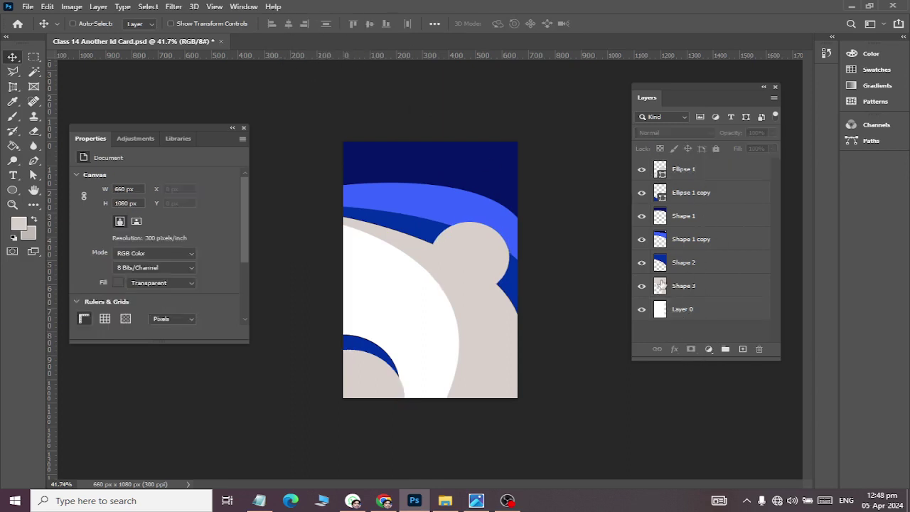
pyautogui.click(483, 272)
pyautogui.press('Return')
pyautogui.click(681, 169)
pyautogui.moveTo(466, 265); pyautogui.dragTo(426, 229)
pyautogui.hotkey('ctrl', 'z')
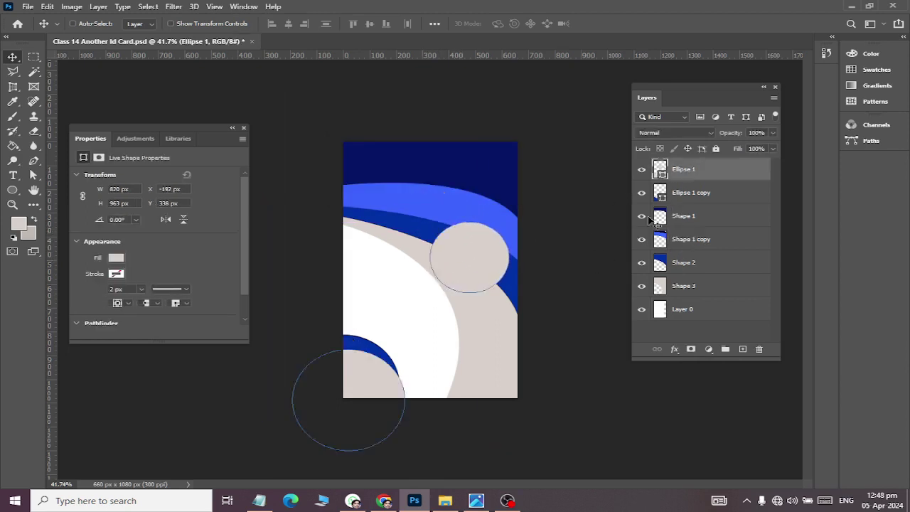
# - Undo the alignment, the stroke and fill changes and the photo frame circle drawn on the Ellipse 1 layer
pyautogui.hotkey('ctrl', 'shift', 'z')
pyautogui.hotkey('ctrl', 'z')
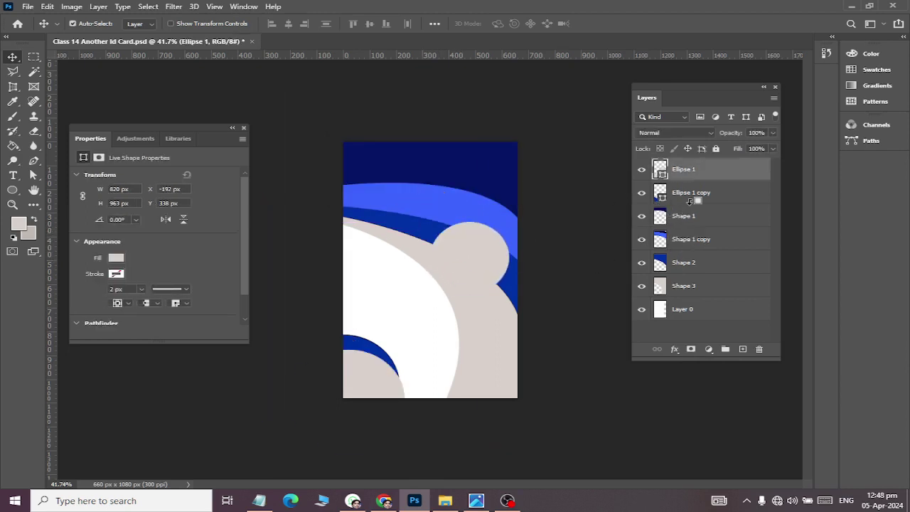
pyautogui.hotkey('ctrl', 'z')
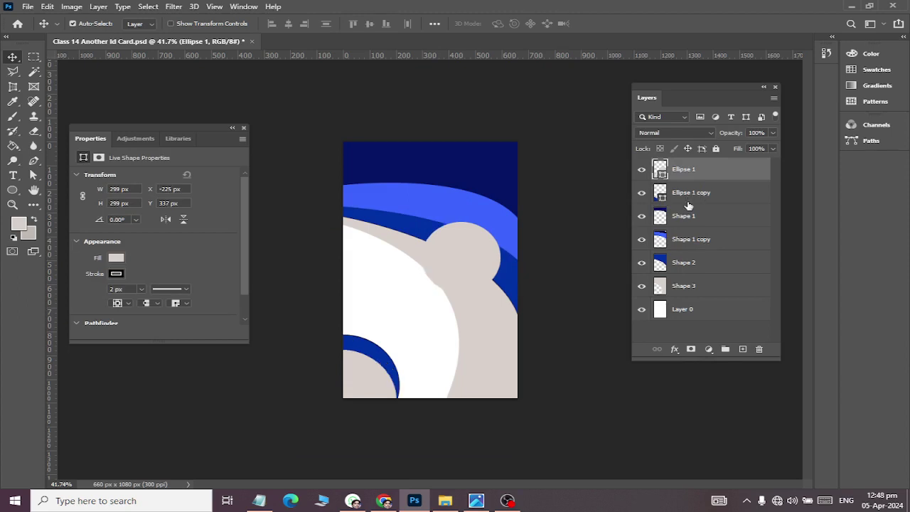
pyautogui.hotkey('ctrl', 'z')
pyautogui.hotkey('ctrl', 'z')
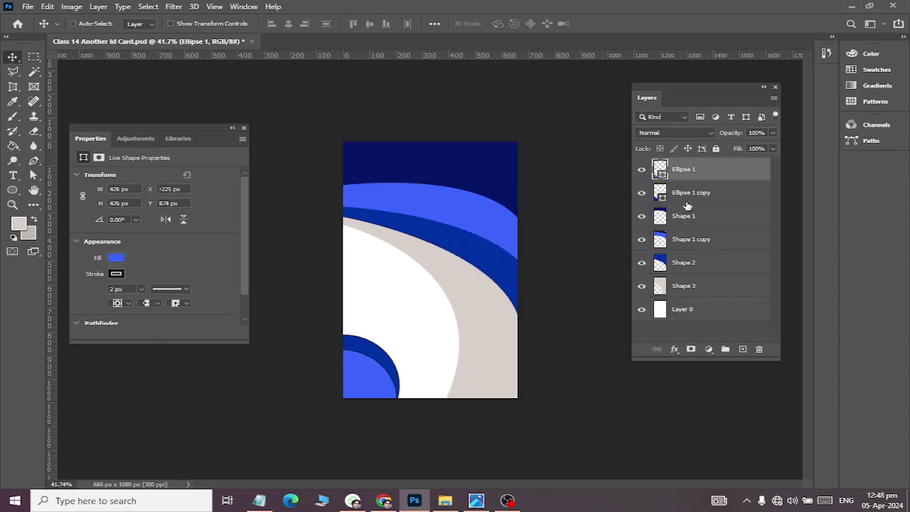
# - Add a new layer and draw a circle about 304 px wide over the header bands, right of the card's centre
pyautogui.click(743, 348)
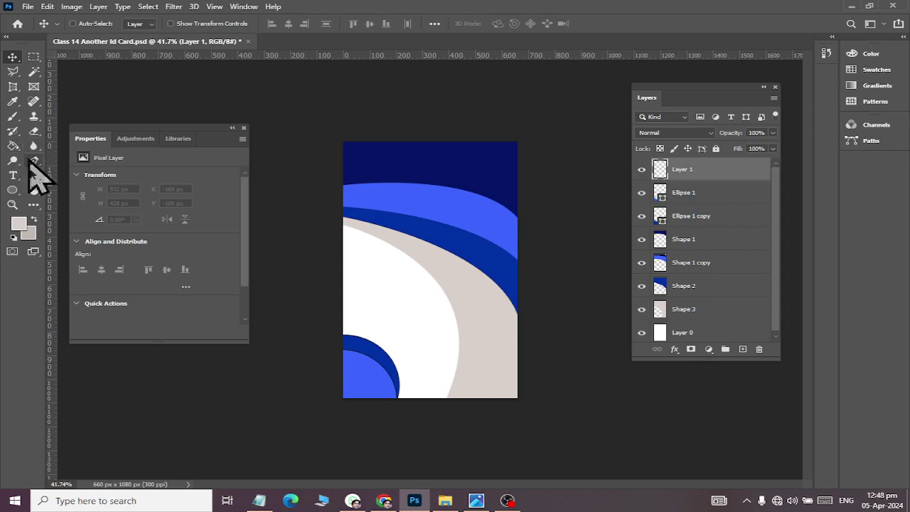
pyautogui.click(13, 189)
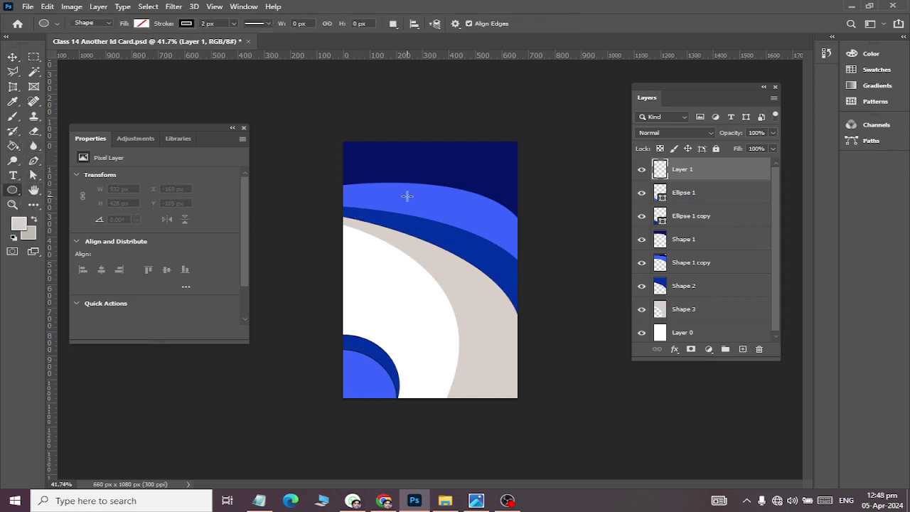
pyautogui.moveTo(406, 196); pyautogui.dragTo(486, 267)
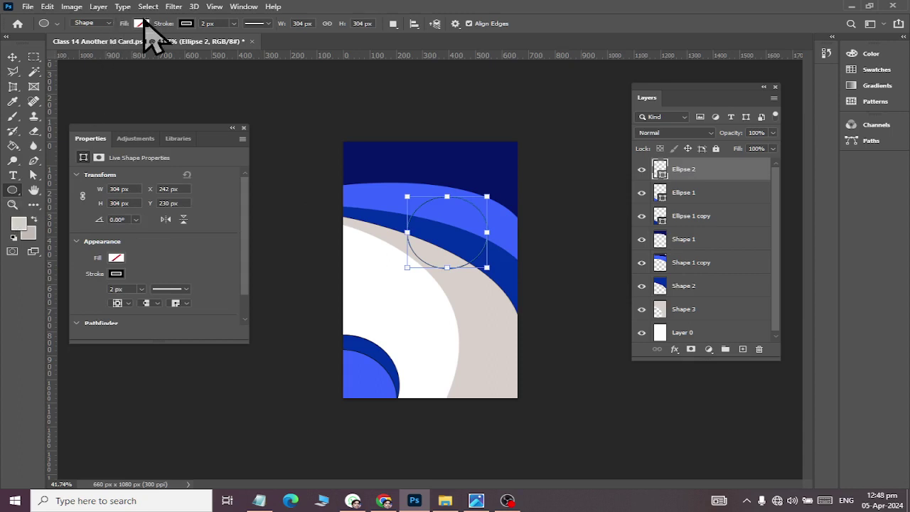
# - Fill the new circle with the recently used light grey and remove its stroke
pyautogui.click(142, 26)
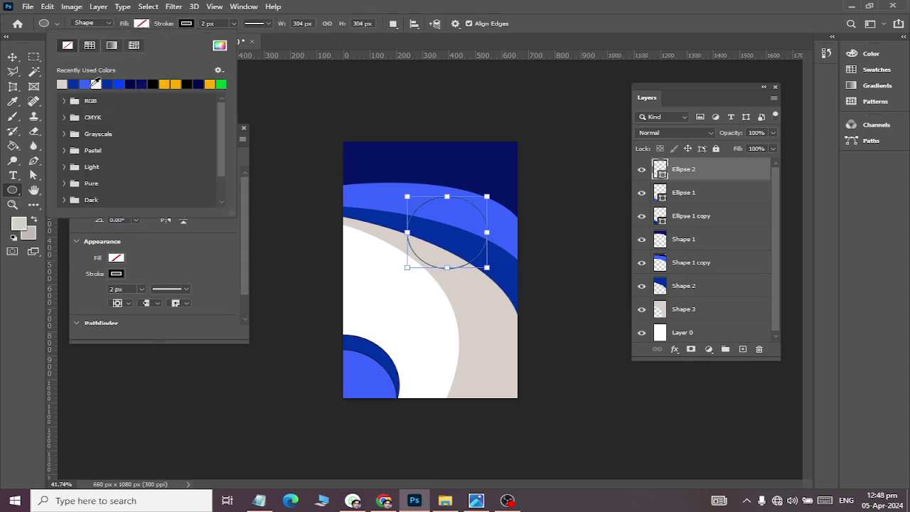
pyautogui.click(61, 84)
pyautogui.click(12, 57)
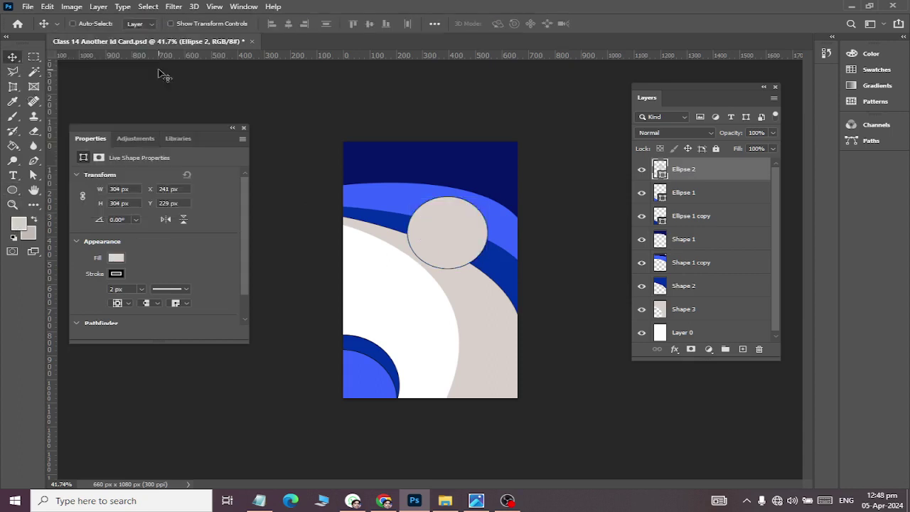
pyautogui.click(12, 190)
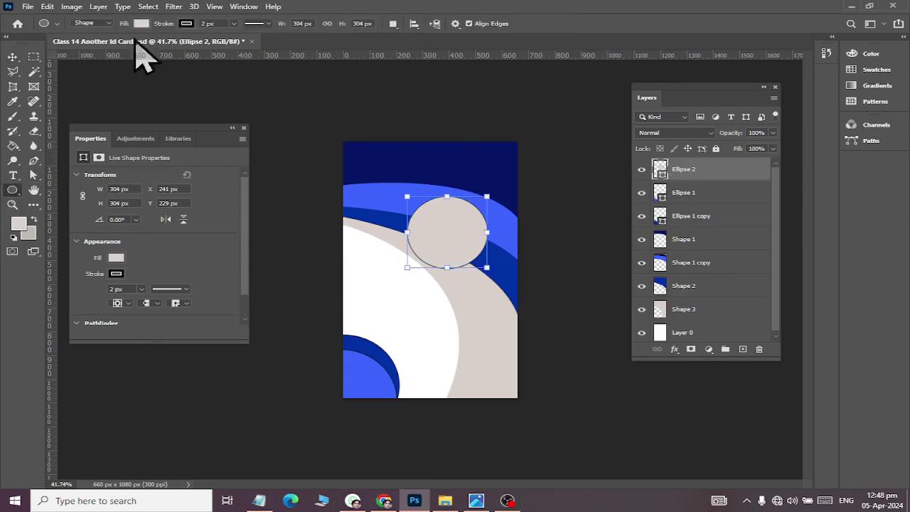
pyautogui.click(186, 23)
pyautogui.click(112, 45)
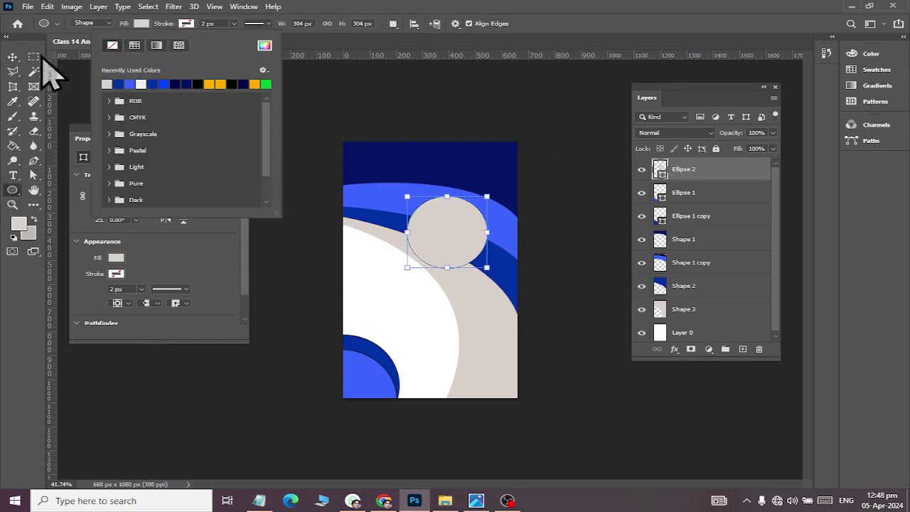
pyautogui.click(13, 57)
# - Check the reference card's photo frame and move the grey circle up and left to about X 160 px, Y 153 px
pyautogui.hotkey('alt', 'Tab')
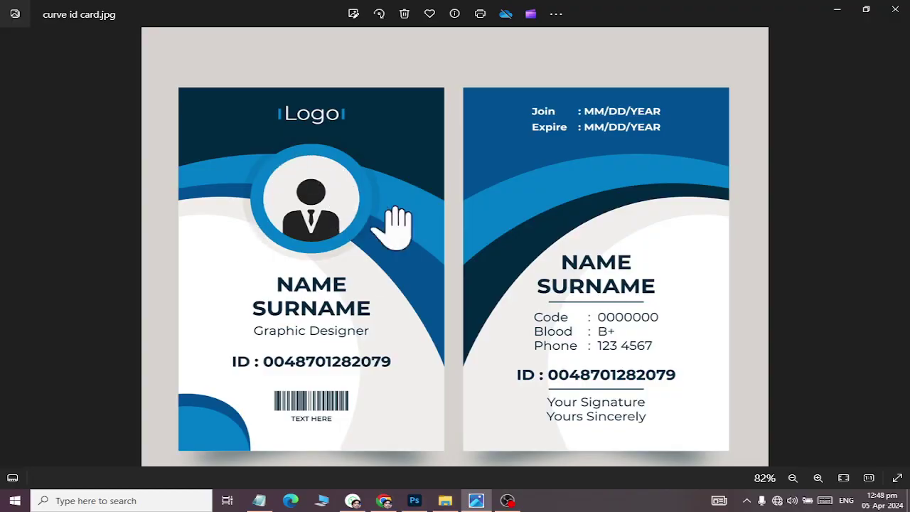
pyautogui.hotkey('alt', 'Tab')
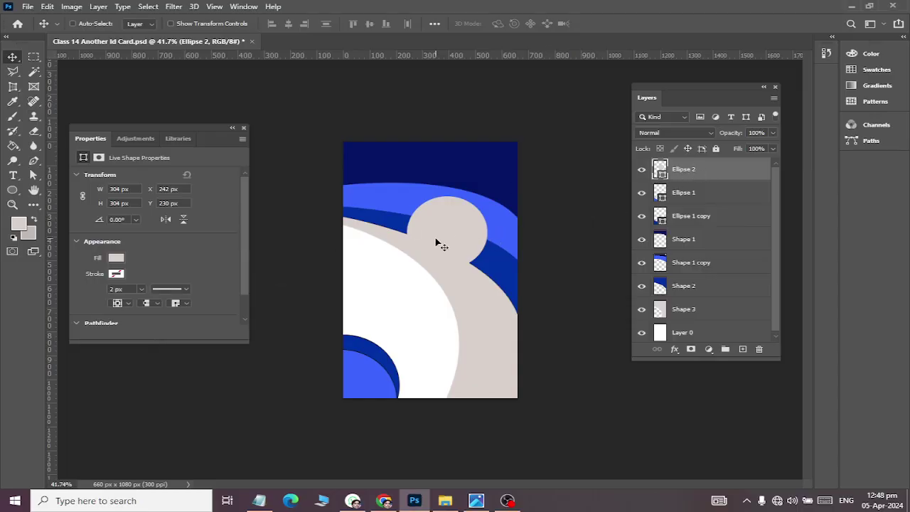
pyautogui.moveTo(436, 243); pyautogui.dragTo(415, 225)
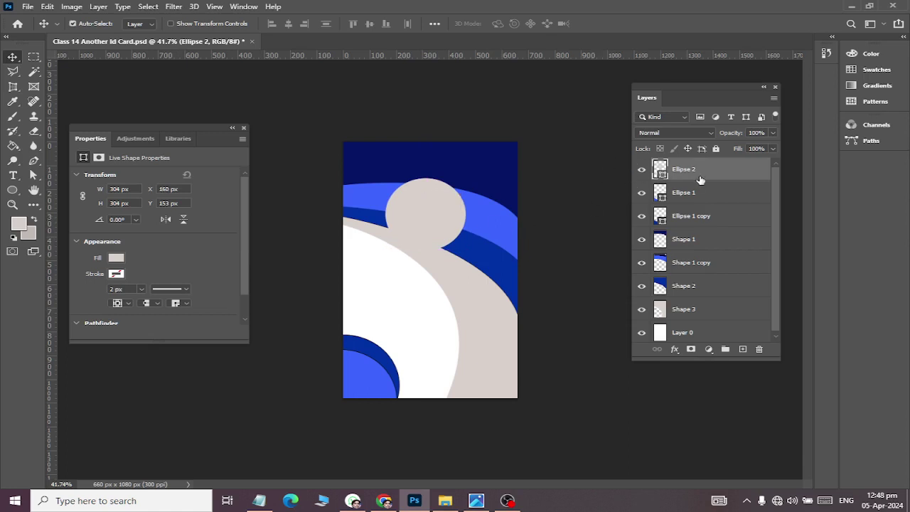
# - Duplicate the Ellipse 2 layer and enlarge the lower circle about its centre to about 381 px wide
pyautogui.hotkey('ctrl', 'j')
pyautogui.click(687, 195)
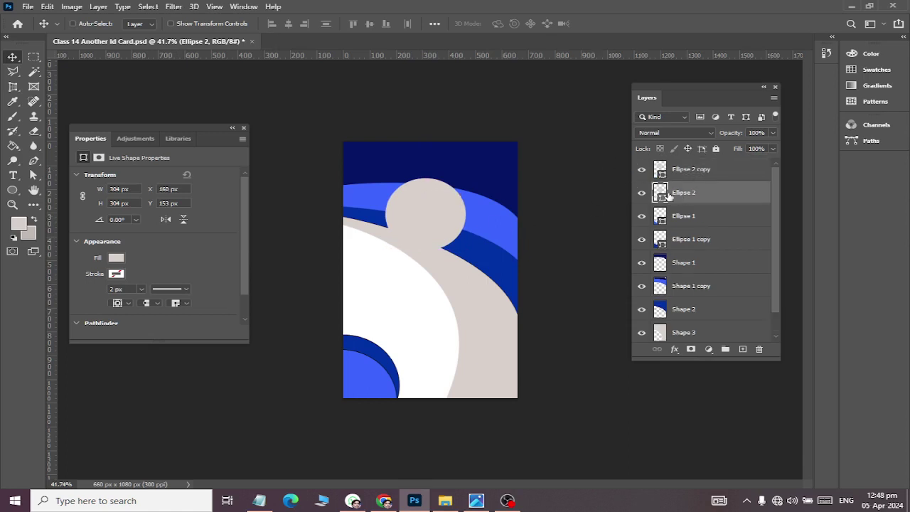
pyautogui.hotkey('ctrl', 't')
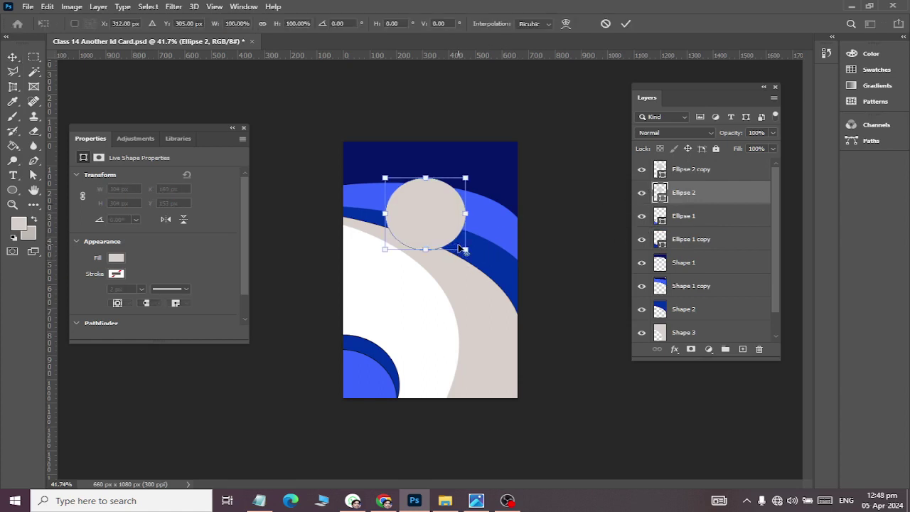
pyautogui.moveTo(464, 249); pyautogui.dragTo(475, 257)
pyautogui.click(12, 57)
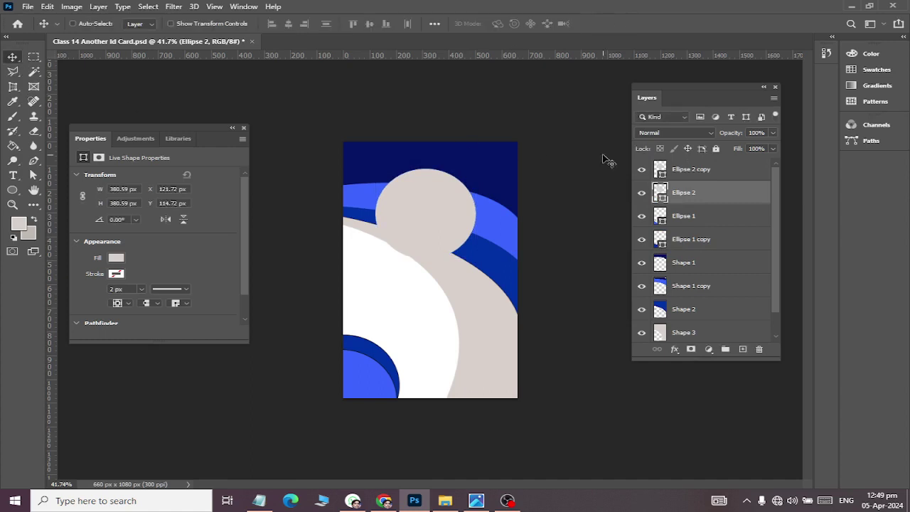
# - Fill the enlarged Ellipse 2 circle with the light blue 4c65ff sampled from the header band
pyautogui.doubleClick(658, 193)
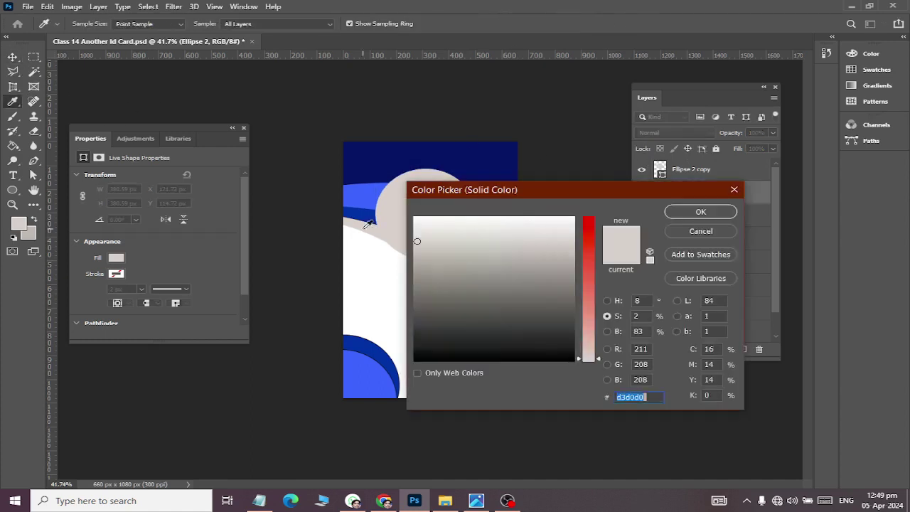
pyautogui.click(371, 196)
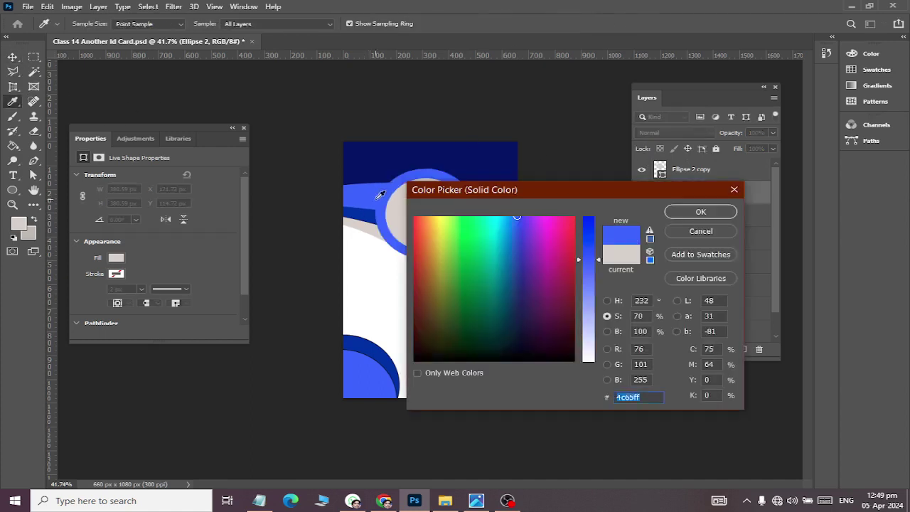
pyautogui.click(678, 214)
# - Check the reference frame and try a drop shadow on Ellipse 2 with 15 px distance, 27% spread and 49 px size
pyautogui.hotkey('alt', 'Tab')
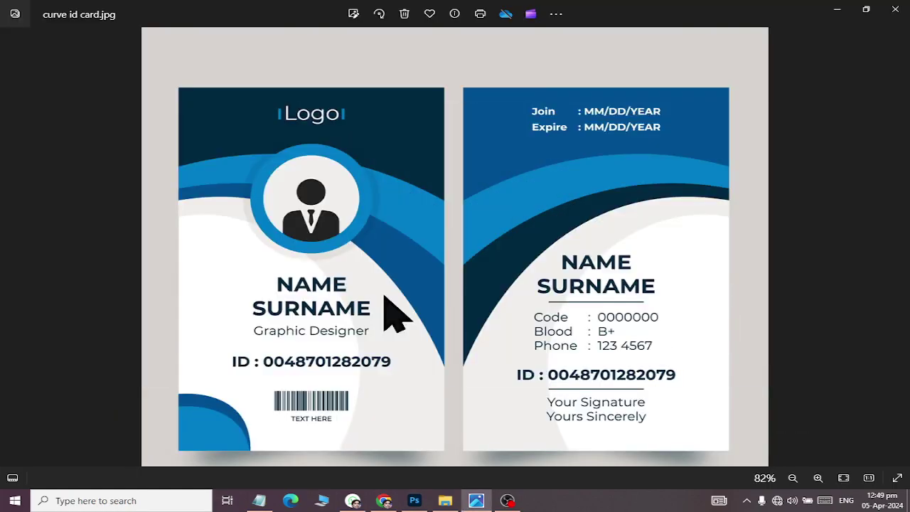
pyautogui.hotkey('alt', 'Tab')
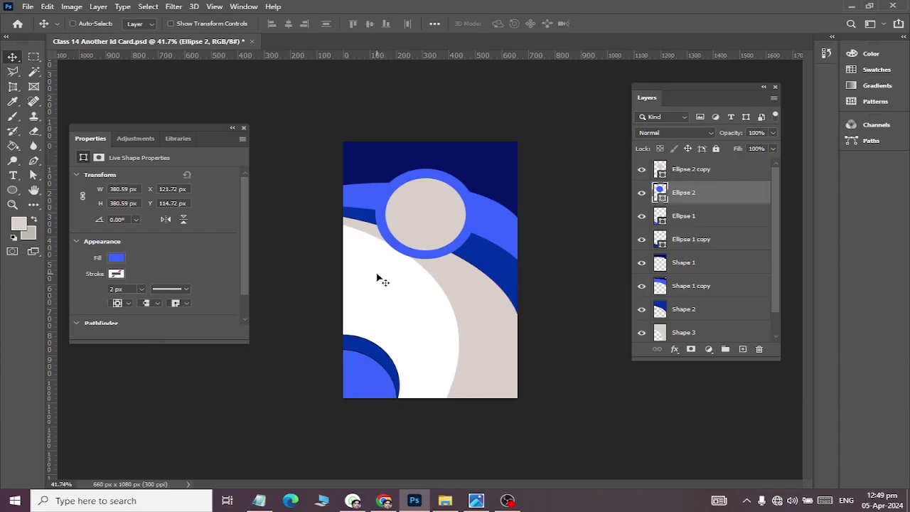
pyautogui.click(674, 352)
pyautogui.click(709, 362)
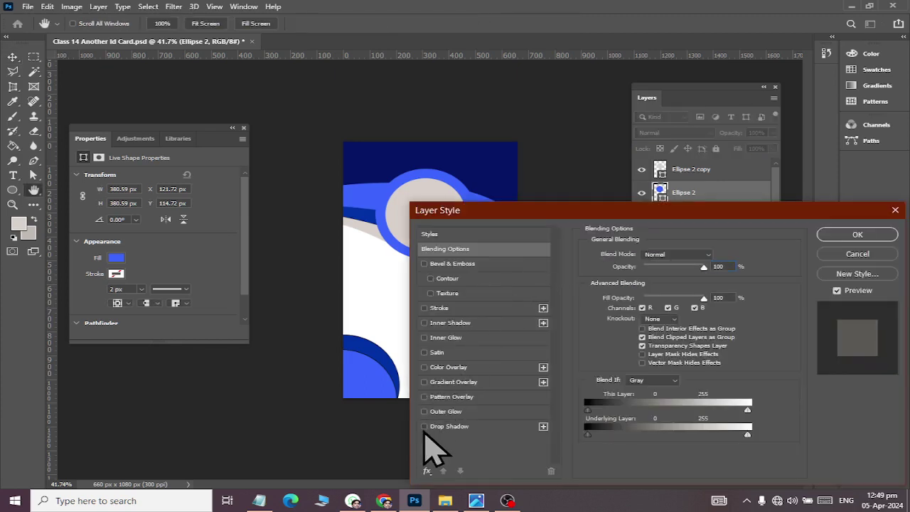
pyautogui.click(423, 427)
pyautogui.moveTo(573, 214); pyautogui.dragTo(703, 110)
pyautogui.click(581, 324)
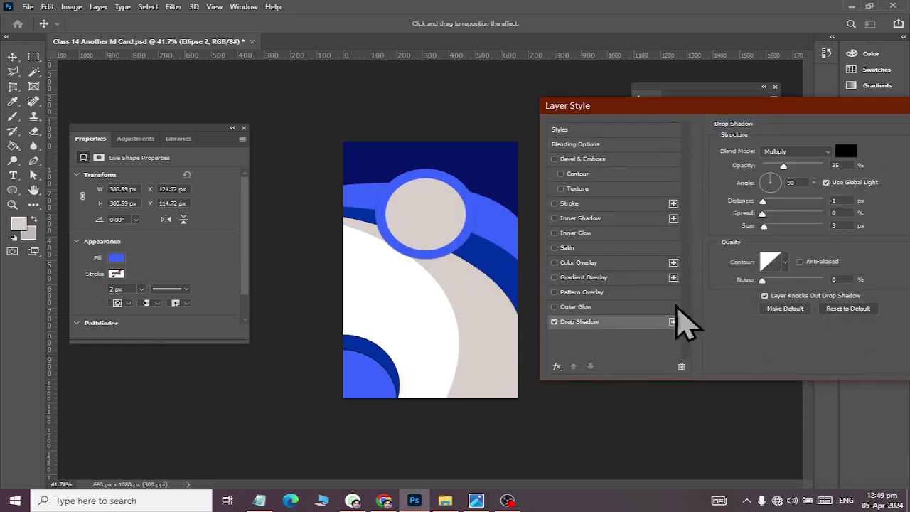
pyautogui.moveTo(768, 201); pyautogui.dragTo(777, 235)
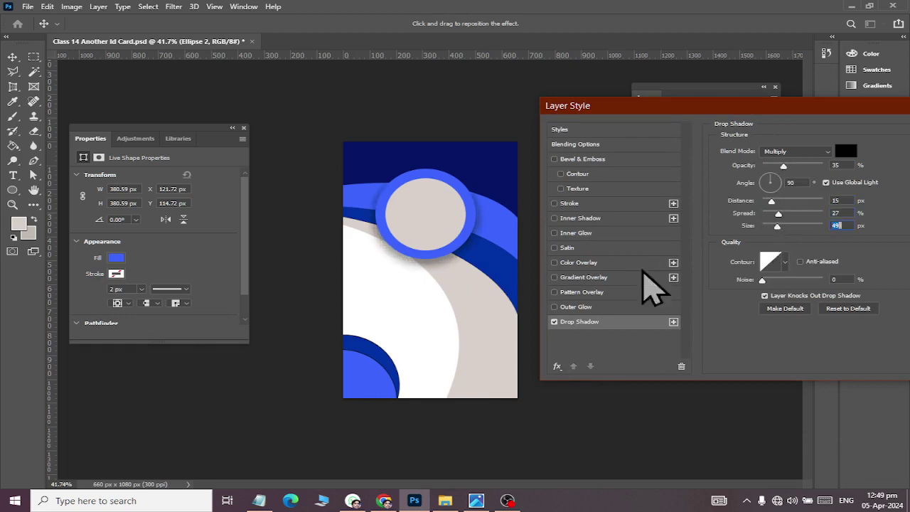
pyautogui.click(553, 321)
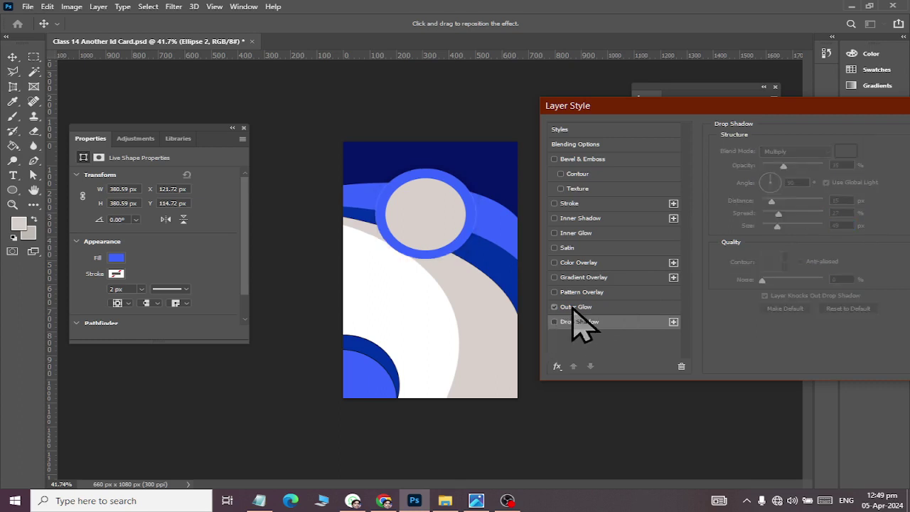
# - Enable an Outer Glow on the Ellipse 2 layer and set its colour to dark grey
pyautogui.click(583, 306)
pyautogui.click(748, 190)
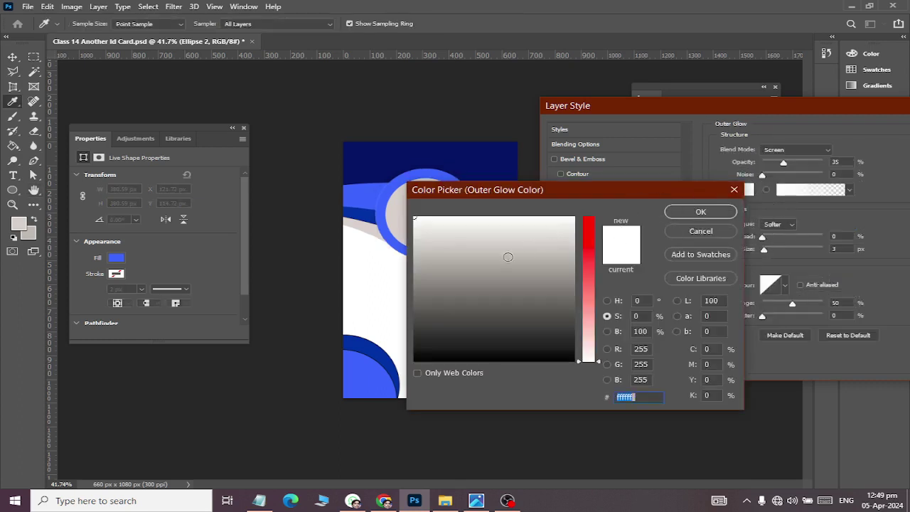
pyautogui.moveTo(507, 257); pyautogui.dragTo(415, 330)
pyautogui.click(682, 213)
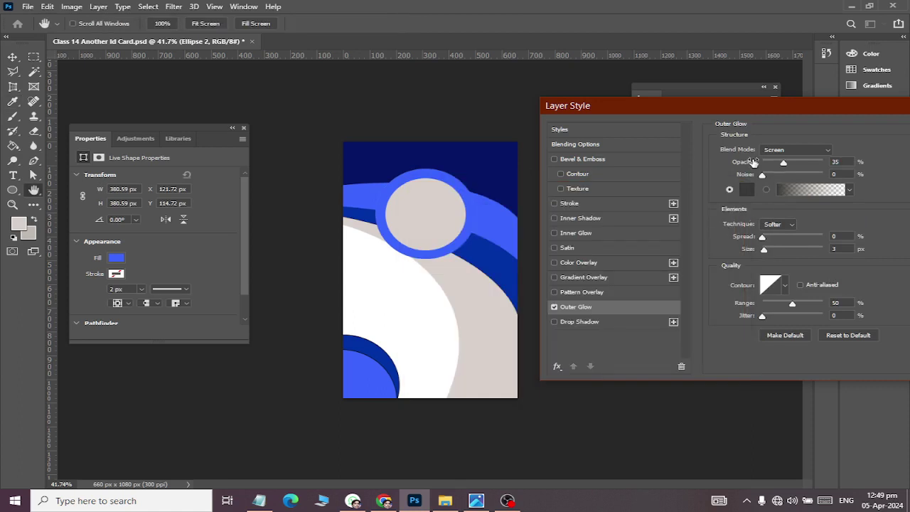
# - Set the outer glow to Normal blend mode, 34% opacity, 56% spread and 65 px size, and apply the style
pyautogui.click(788, 150)
pyautogui.click(783, 162)
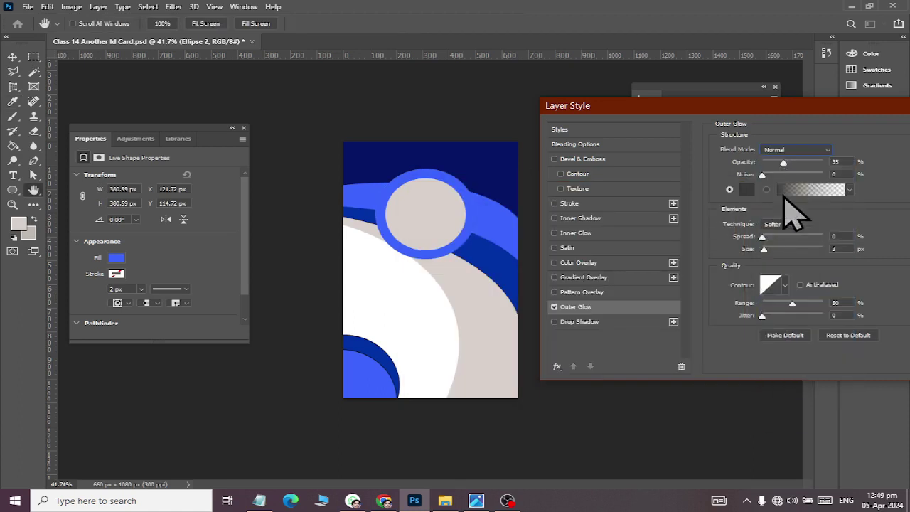
pyautogui.moveTo(815, 162); pyautogui.dragTo(817, 164)
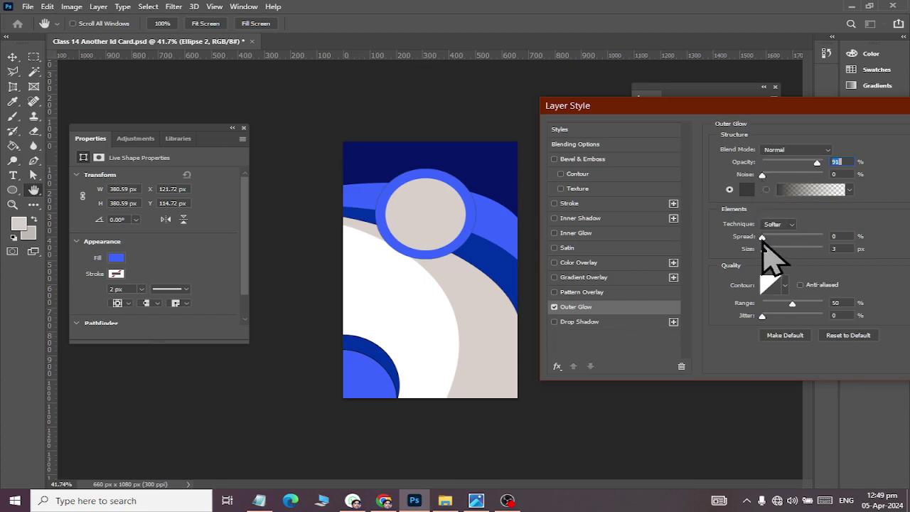
pyautogui.moveTo(762, 237); pyautogui.dragTo(779, 249)
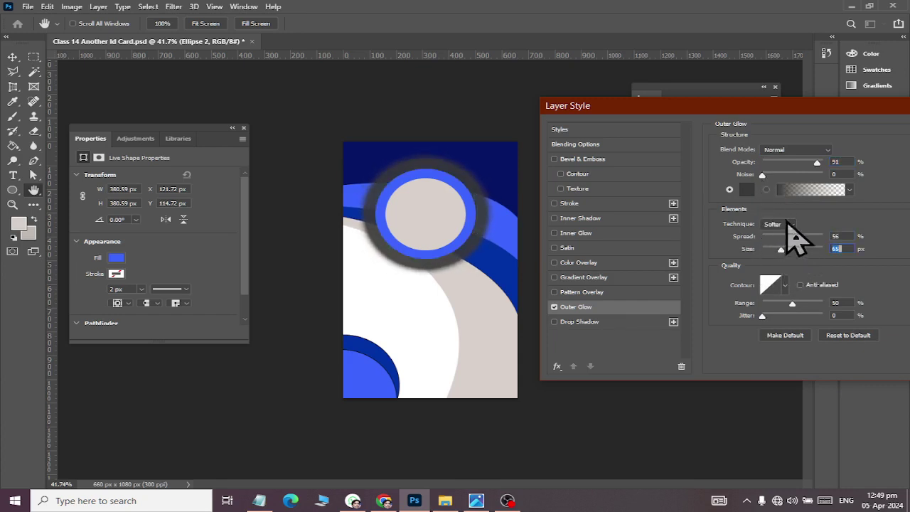
pyautogui.moveTo(816, 163); pyautogui.dragTo(784, 162)
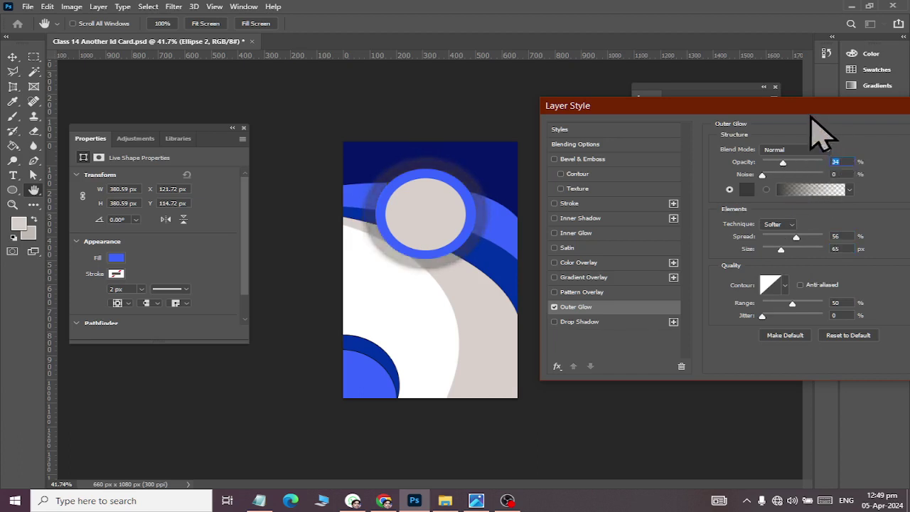
pyautogui.moveTo(812, 107); pyautogui.dragTo(599, 105)
pyautogui.click(774, 128)
# - Compare the photo frame's glow with the frame on the reference card
pyautogui.hotkey('alt', 'Tab')
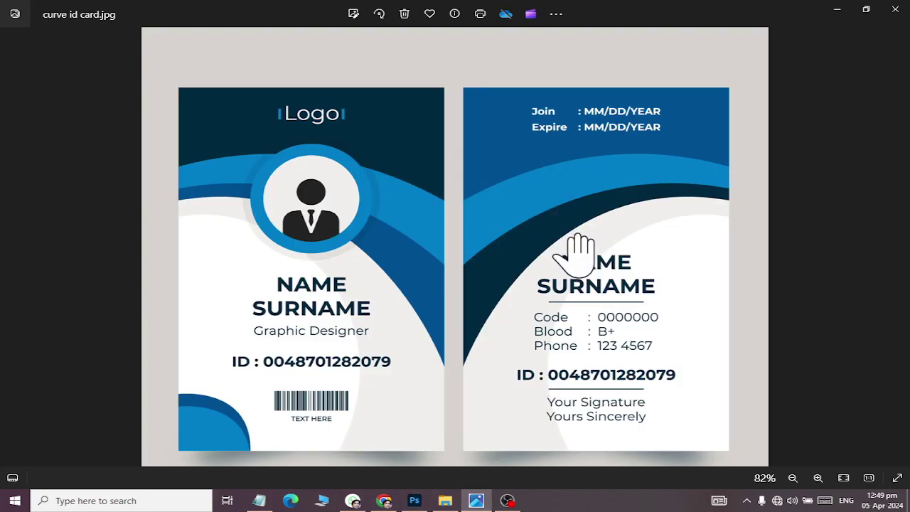
pyautogui.scroll(3, 331, 194)
pyautogui.hotkey('alt', 'Tab')
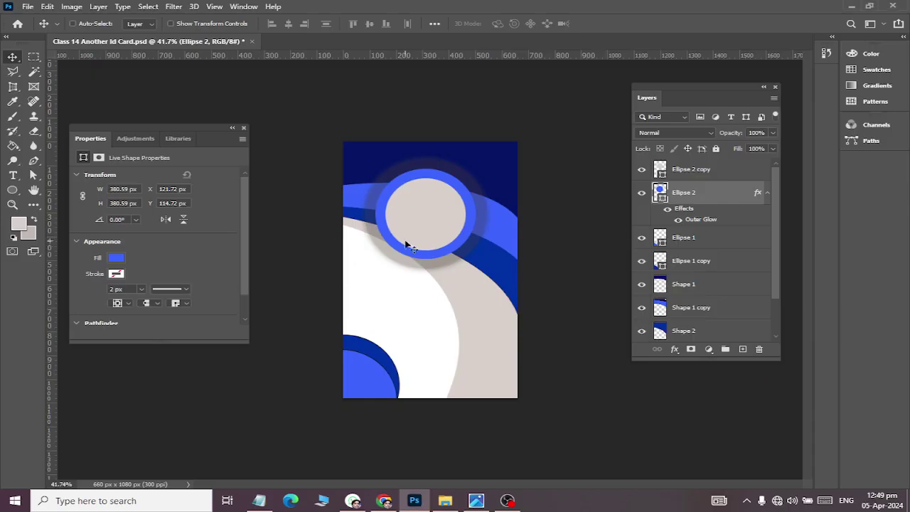
pyautogui.scroll(3, 459, 211)
pyautogui.scroll(-1, 450, 203)
pyautogui.scroll(1, 451, 203)
pyautogui.scroll(-2, 449, 203)
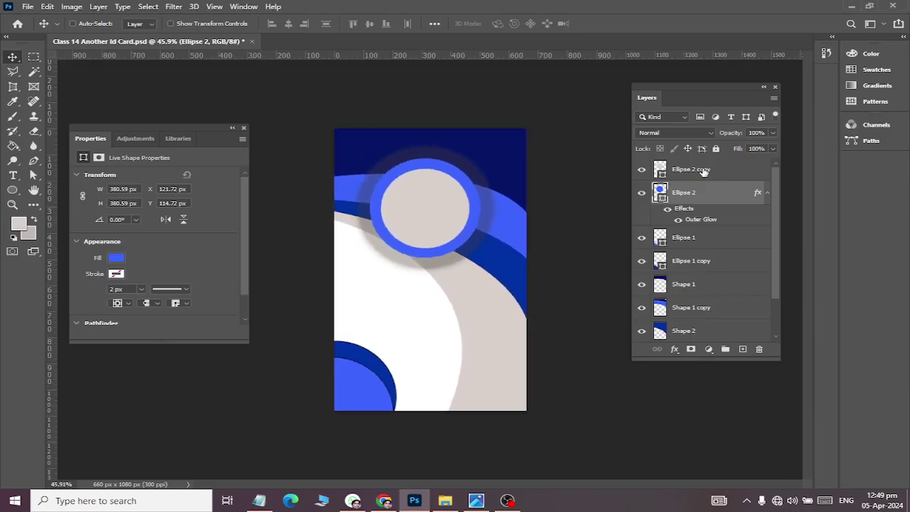
# - Select the Ellipse 2 copy layer, the inner photo circle, and save the ID card document
pyautogui.click(704, 171)
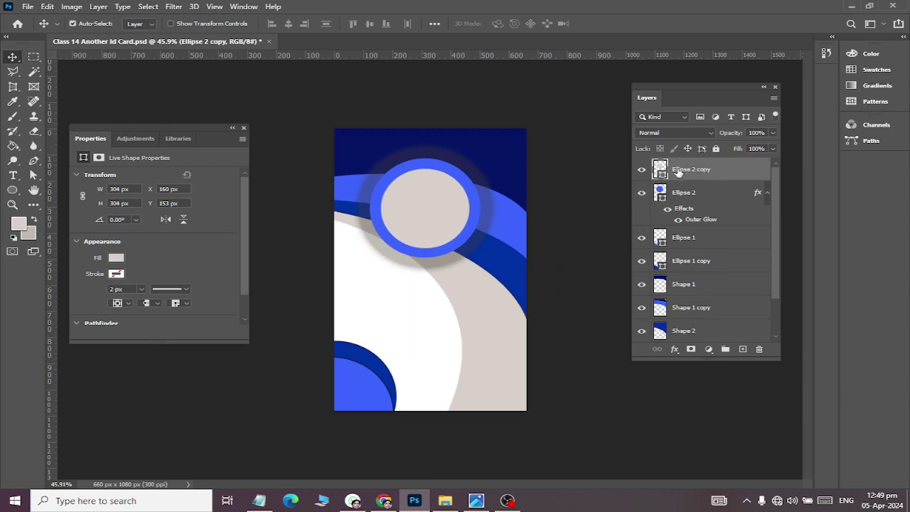
pyautogui.press('ctrl')
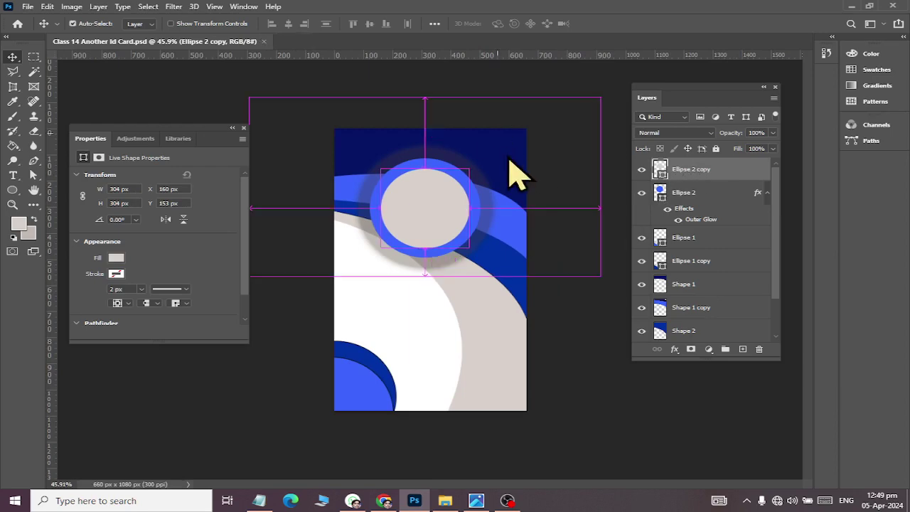
# - Start opening an image file and browse to the "latest" folder inside Documents
pyautogui.hotkey('ctrl', 'o')
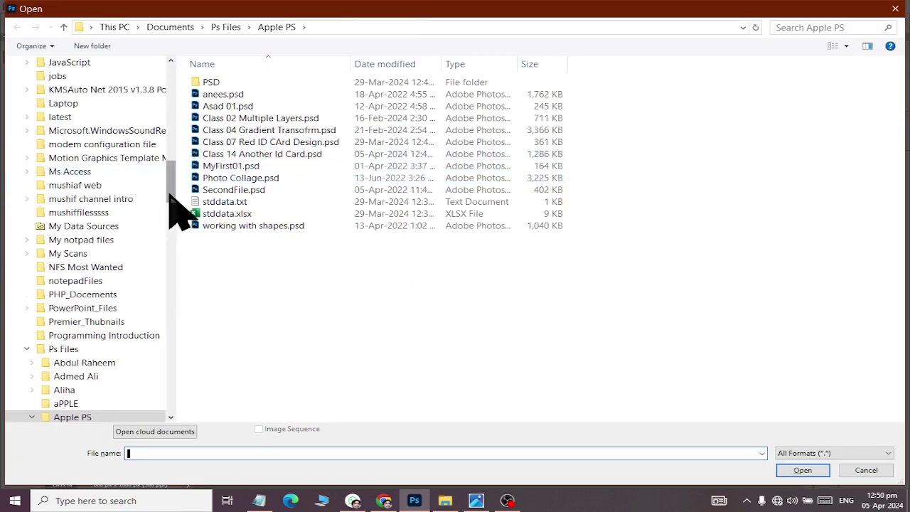
pyautogui.moveTo(171, 194); pyautogui.dragTo(168, 110)
pyautogui.click(74, 228)
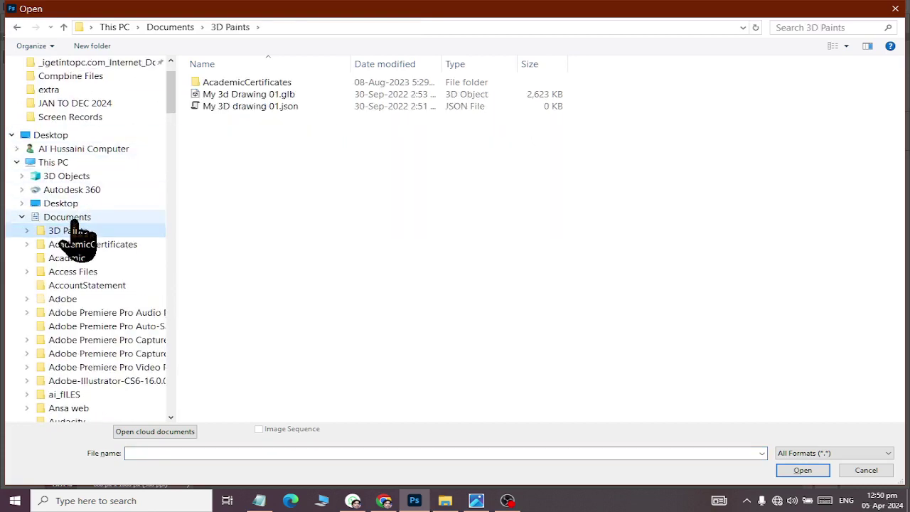
pyautogui.click(71, 218)
pyautogui.press('l')
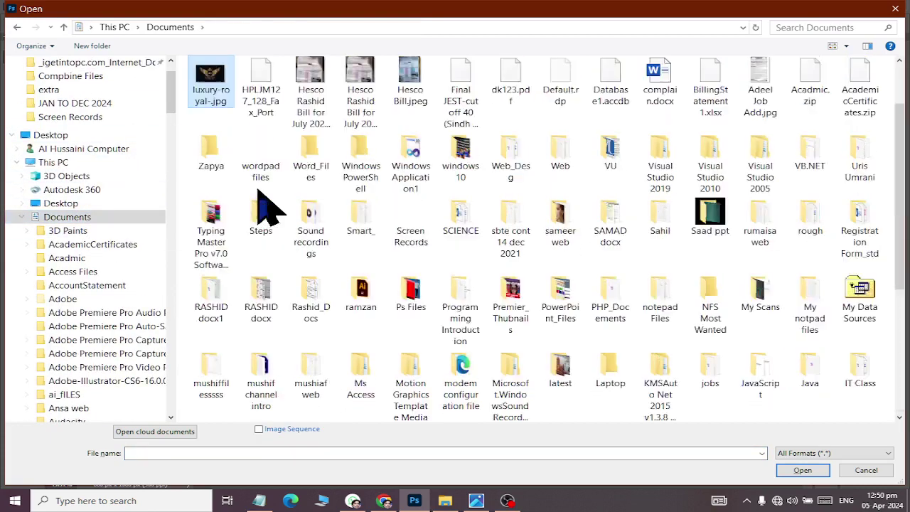
pyautogui.press('a')
pyautogui.press('Return')
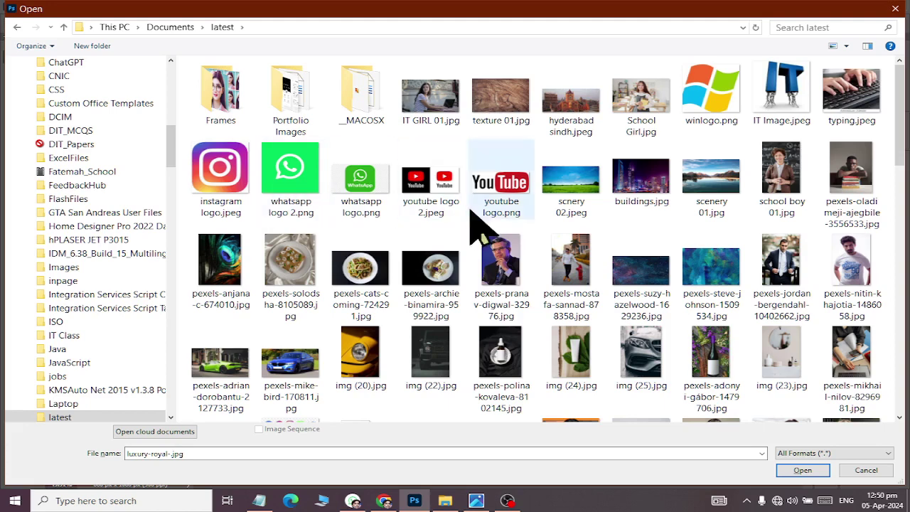
# - Find the portrait of the woman in a red shawl, pexels-pixabay-371985.jpg, and open it
pyautogui.scroll(-10, 545, 264)
pyautogui.scroll(5, 552, 244)
pyautogui.scroll(-5, 561, 249)
pyautogui.scroll(-3, 565, 263)
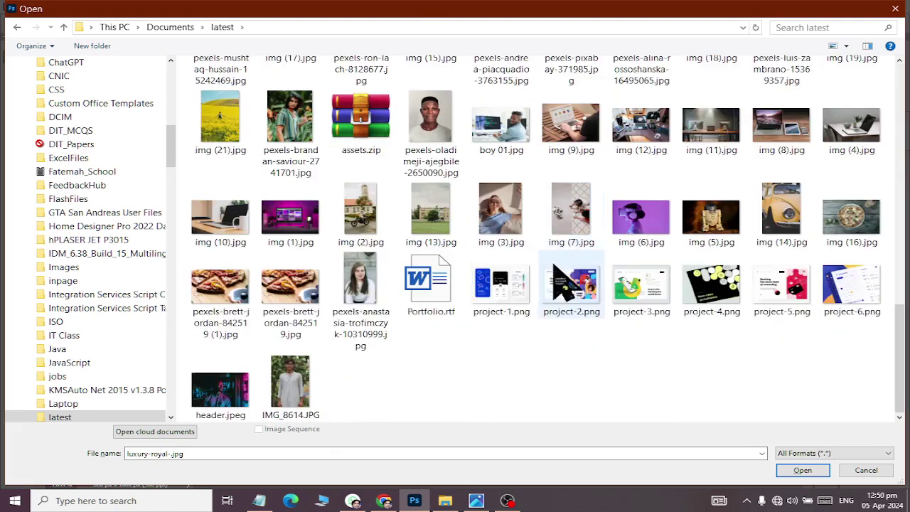
pyautogui.scroll(3, 384, 299)
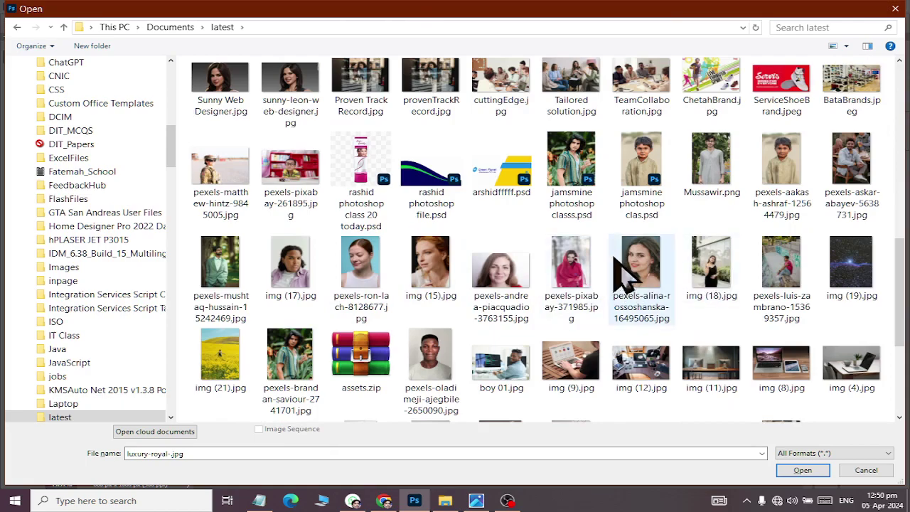
pyautogui.doubleClick(577, 268)
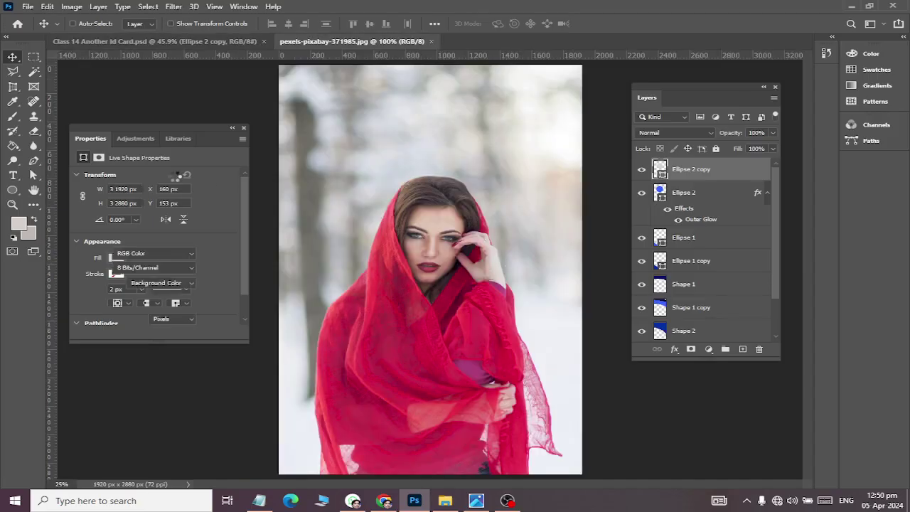
# - Copy a rectangular area of about 976 x 1064 px around the woman's head and shoulders, and close the photo
pyautogui.click(33, 57)
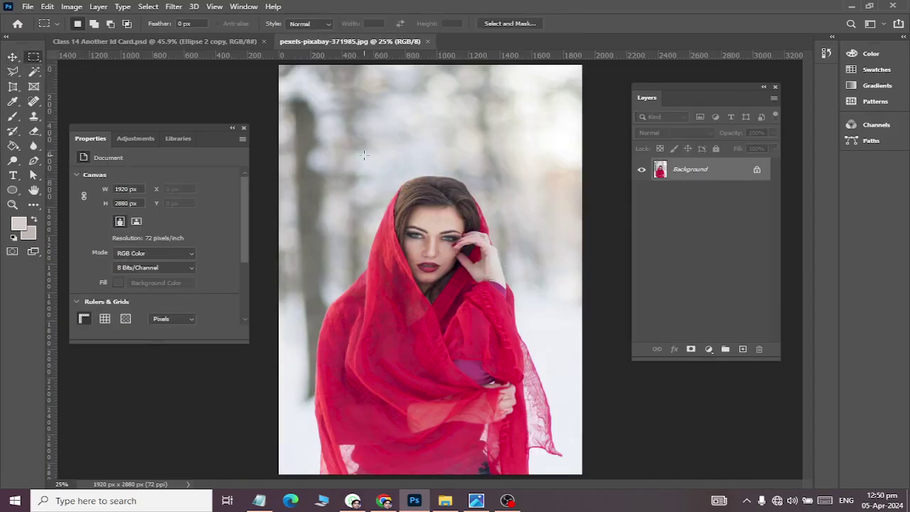
pyautogui.moveTo(363, 154); pyautogui.dragTo(518, 307)
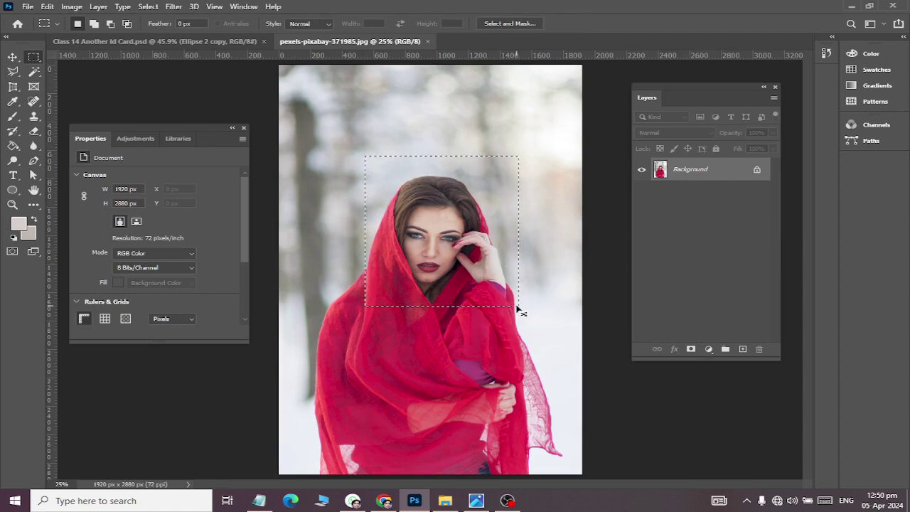
pyautogui.hotkey('ctrl', 'w')
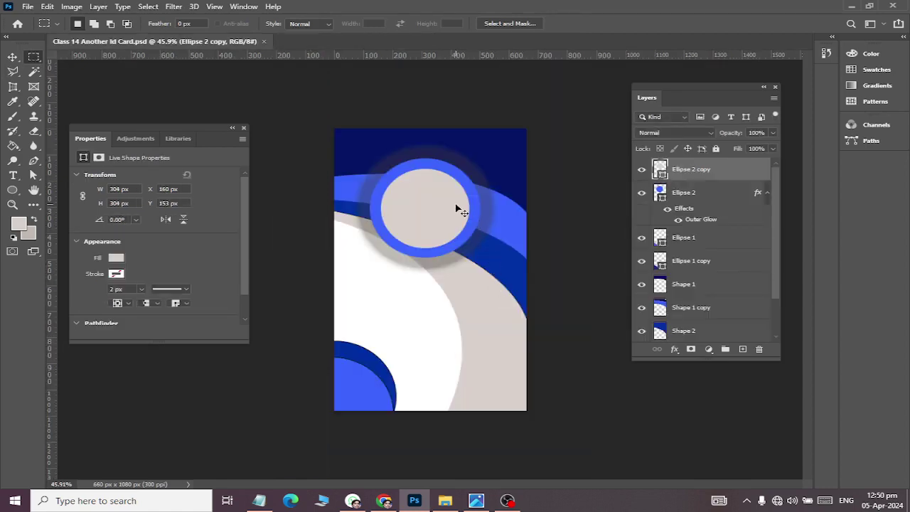
# - Paste the portrait above Ellipse 2 copy, scale it to about 40% (392 x 428 px) and position it over the photo circle
pyautogui.hotkey('ctrl', 'v')
pyautogui.hotkey('ctrl', 't')
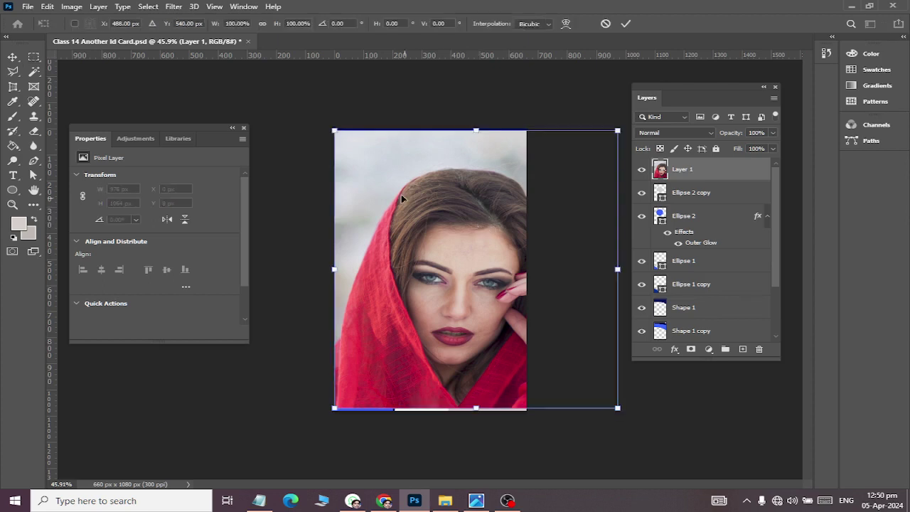
pyautogui.moveTo(334, 131); pyautogui.dragTo(384, 178)
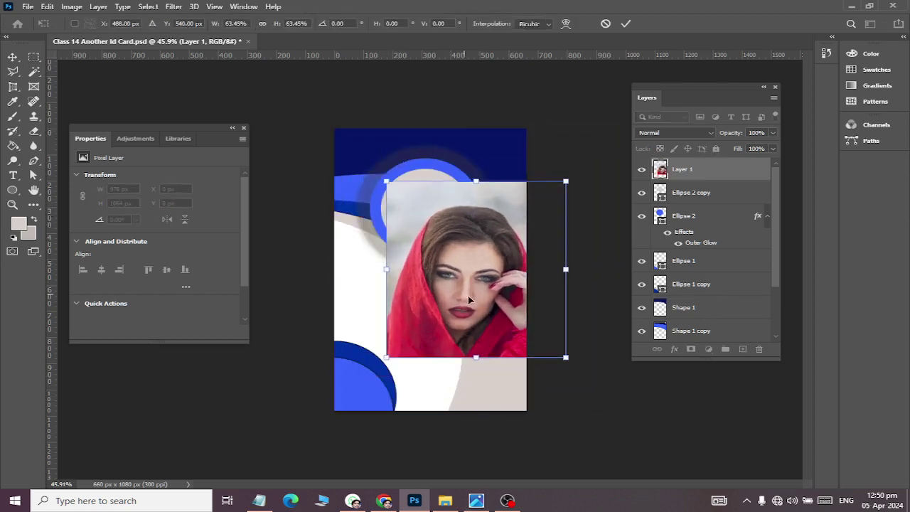
pyautogui.moveTo(466, 291); pyautogui.dragTo(424, 221)
pyautogui.moveTo(525, 284); pyautogui.dragTo(486, 258)
pyautogui.moveTo(434, 230); pyautogui.dragTo(426, 240)
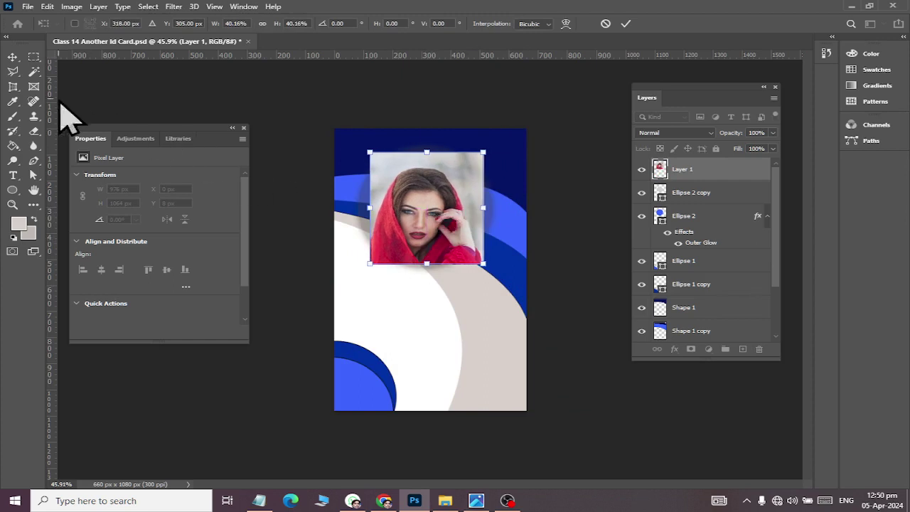
pyautogui.click(13, 57)
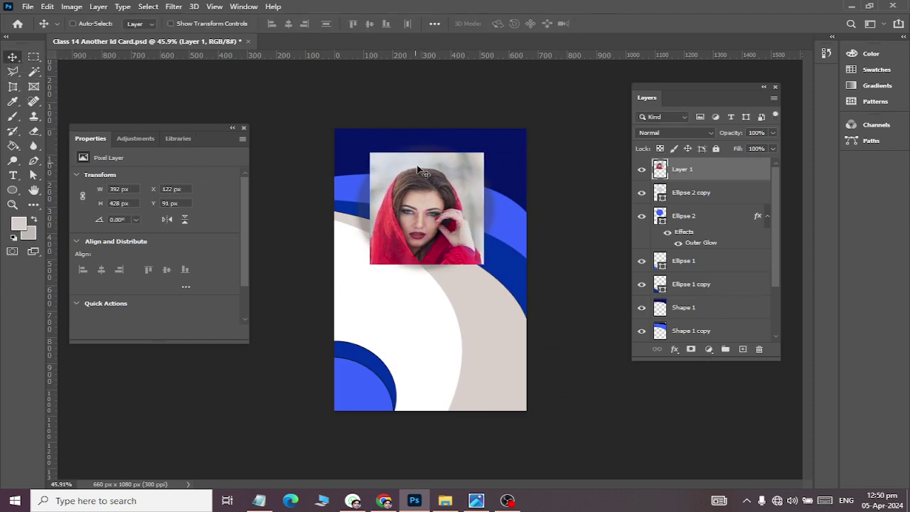
# - Clip the portrait layer to the Ellipse 2 copy circle with a clipping mask
pyautogui.rightClick(717, 175)
pyautogui.click(747, 220)
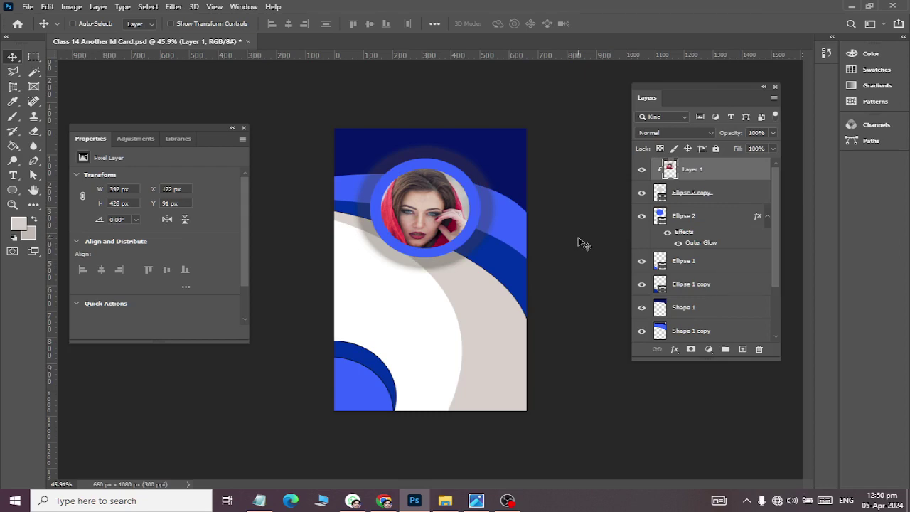
# - Switch to the reference image in Photos, examine the card's text and barcode area, and return to Photoshop
pyautogui.hotkey('alt', 'Tab')
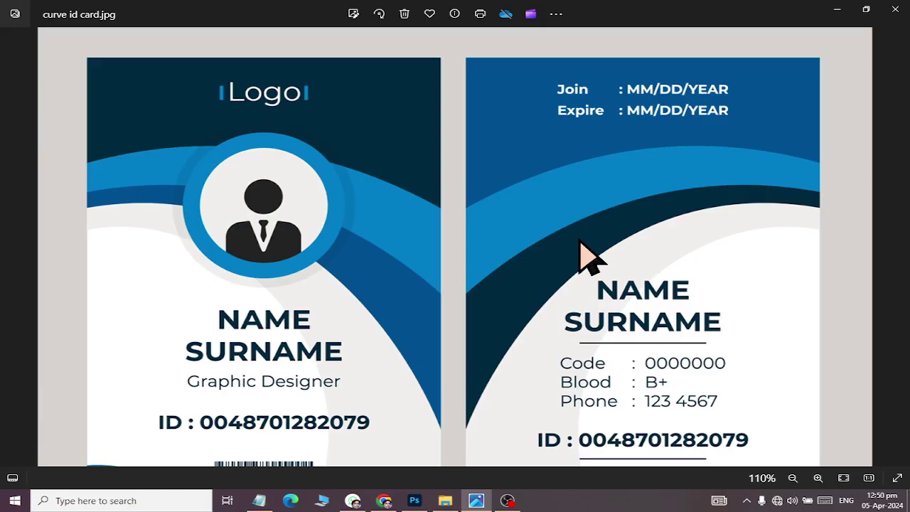
pyautogui.scroll(-1, 493, 242)
pyautogui.moveTo(376, 317); pyautogui.dragTo(355, 243)
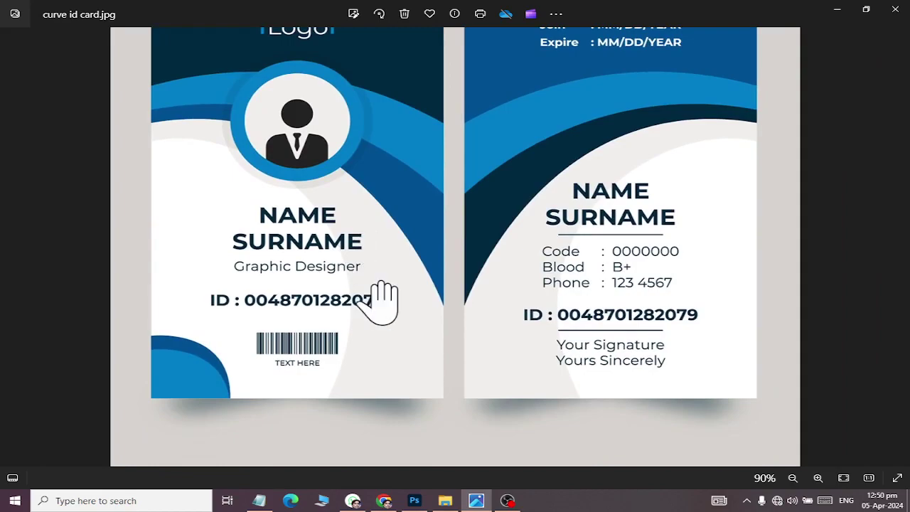
pyautogui.hotkey('alt', 'Tab')
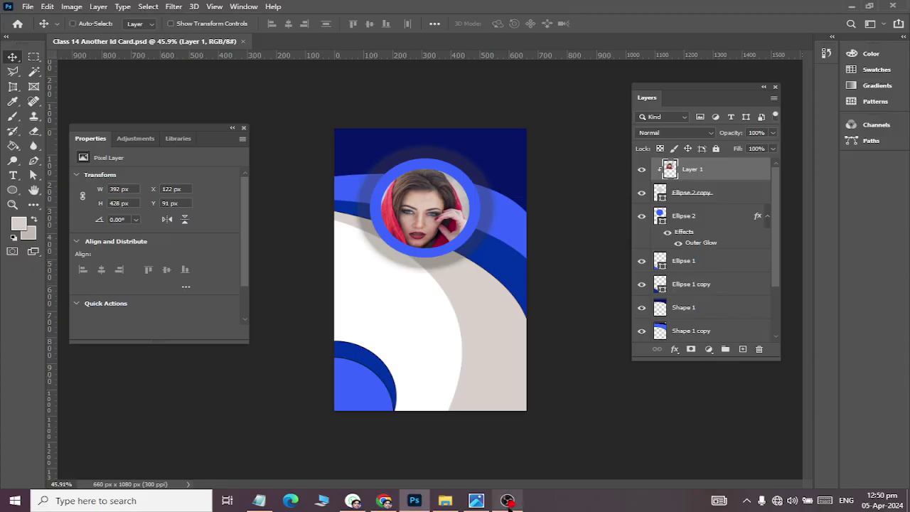